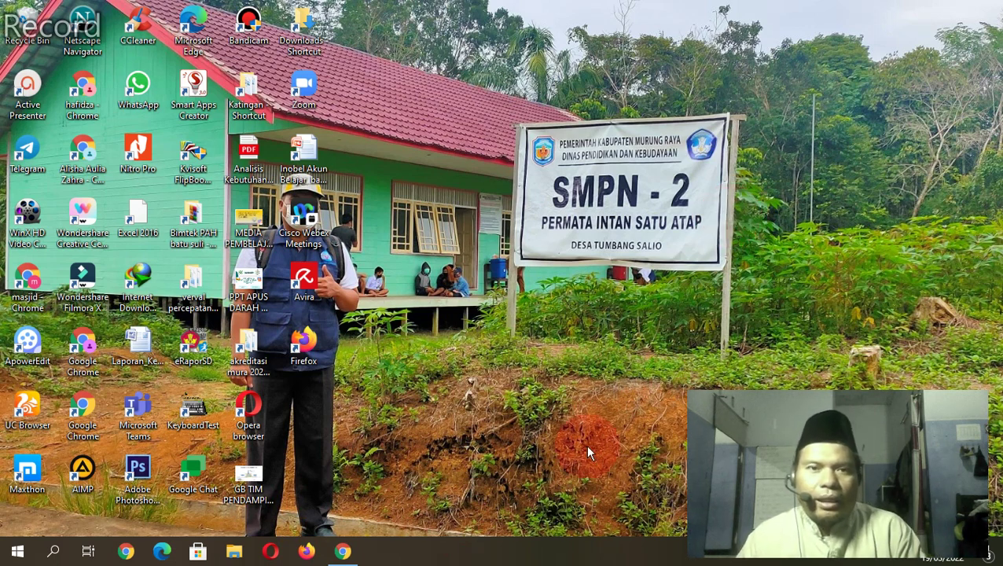
Step: Open Chrome with the dikbud.belajar.id profile and search the web for "merdeka mengajar"
left_click(343, 551)
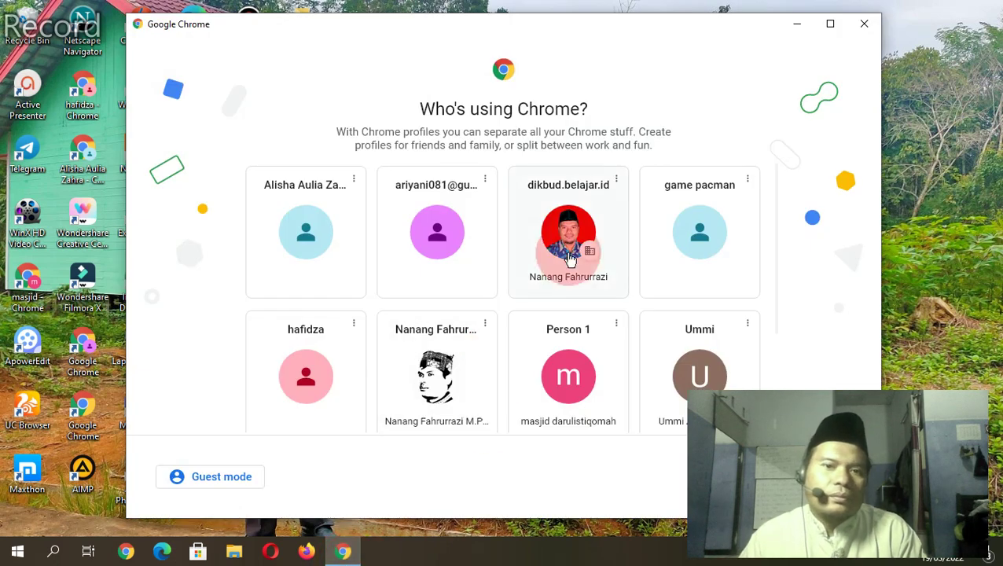
left_click(571, 259)
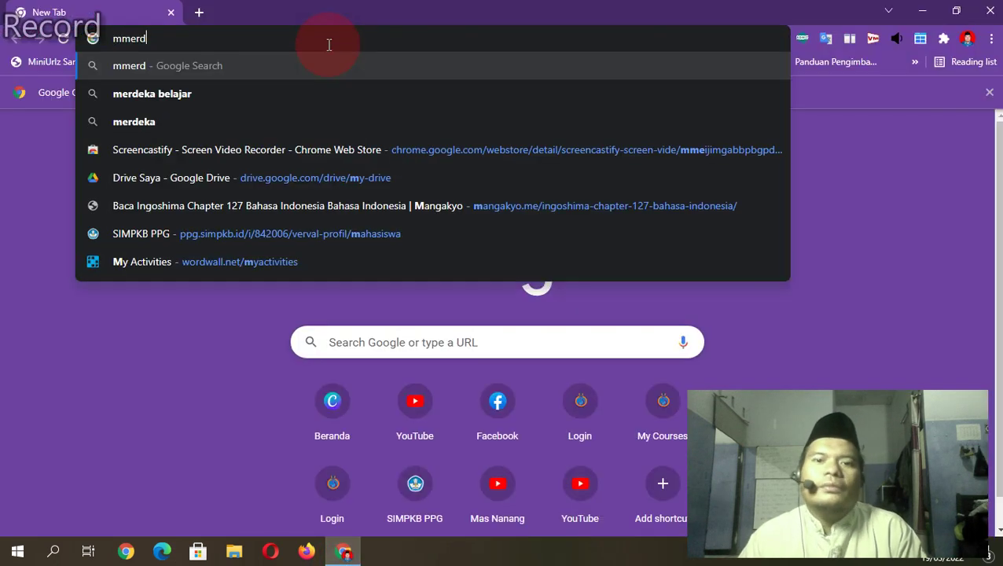
key("Home")
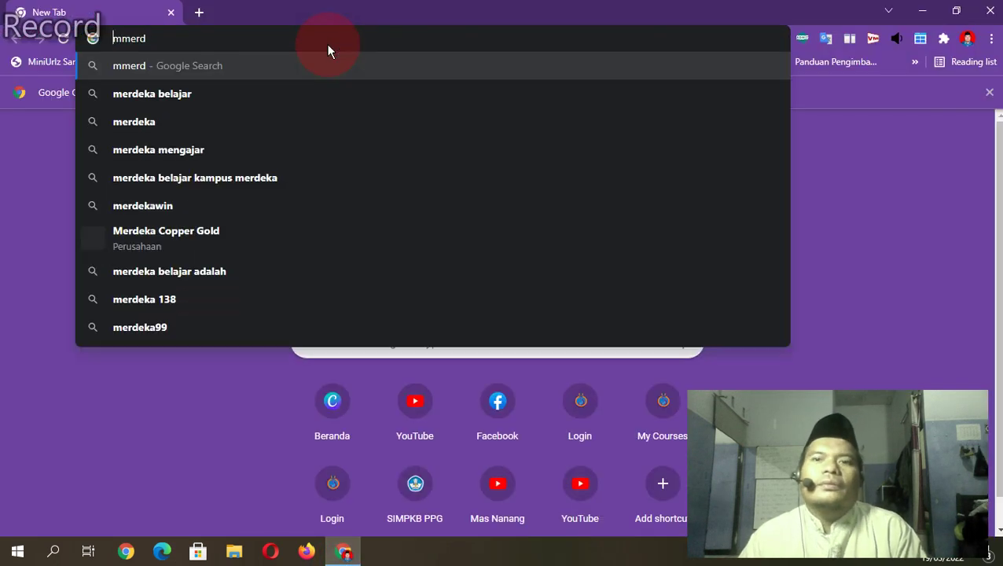
key("shift+End")
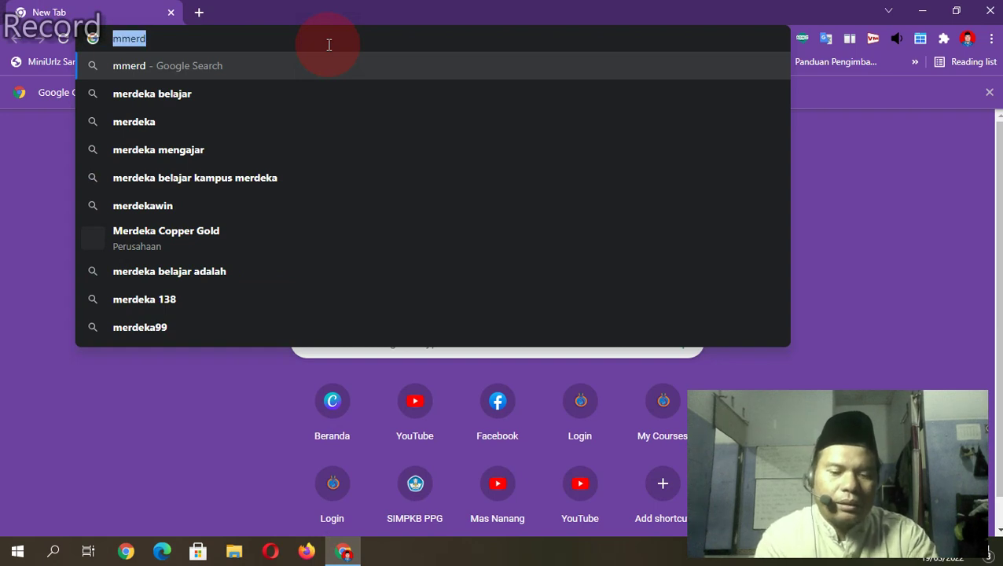
type("merdeka mengah")
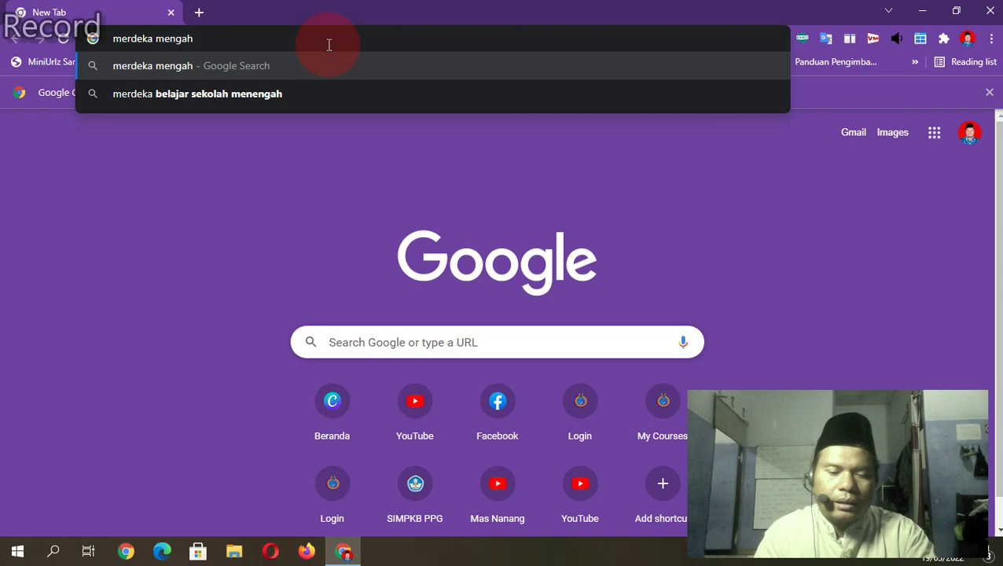
key("BackSpace")
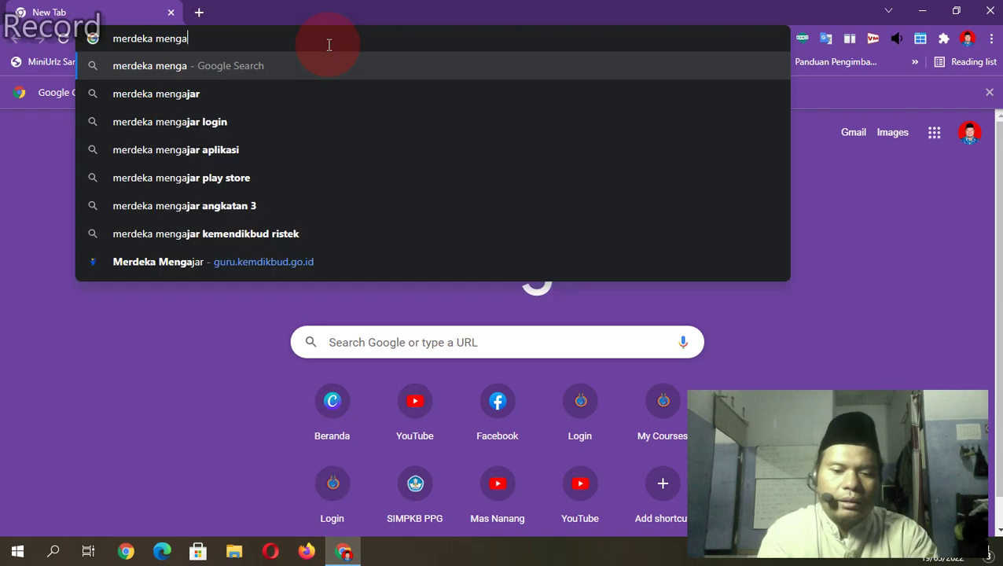
type("jar")
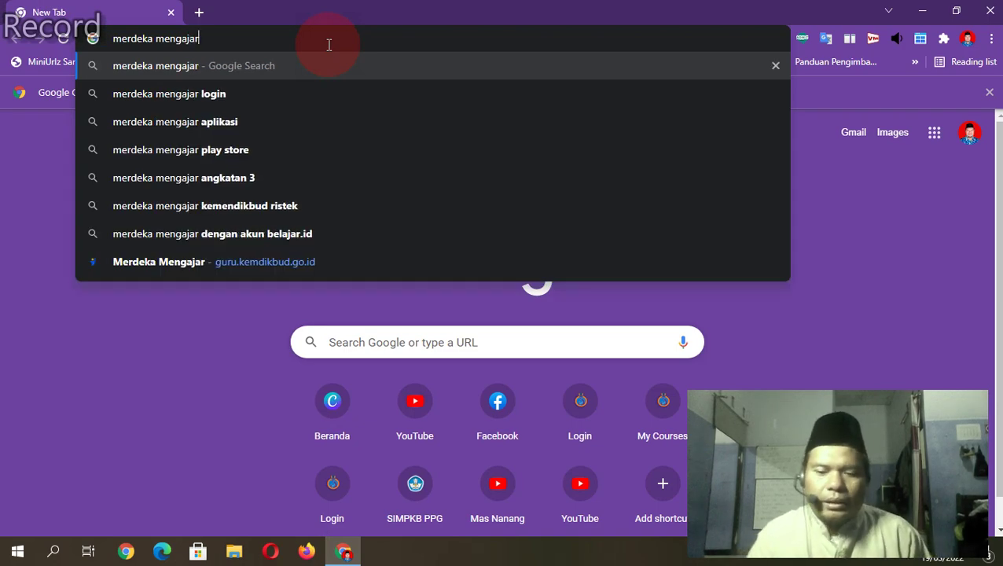
key("Return")
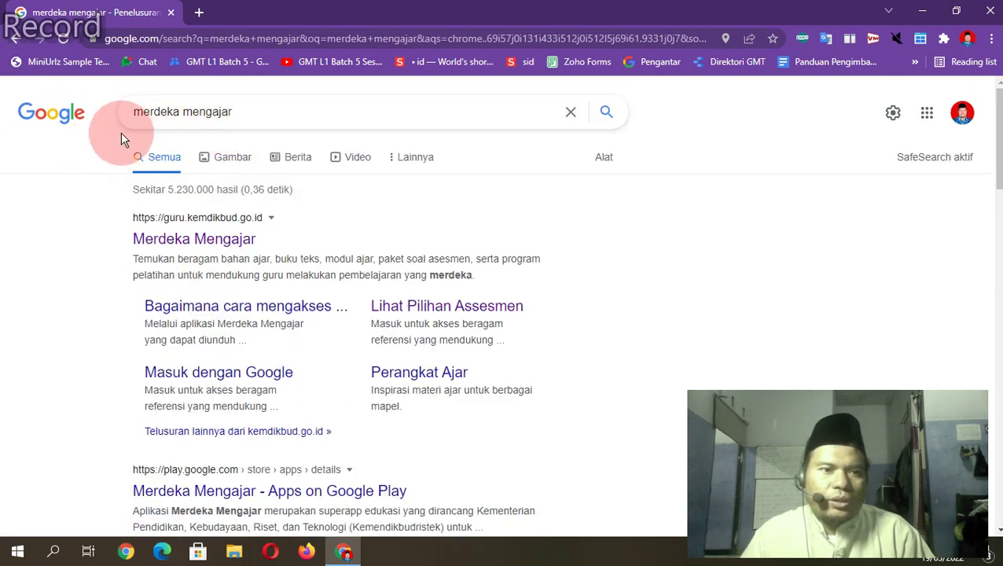
Step: Open the Merdeka Mengajar result from guru.kemdikbud.go.id in a new tab and switch to it
scroll(91, 255, "down", 6)
scroll(97, 260, "down", 6)
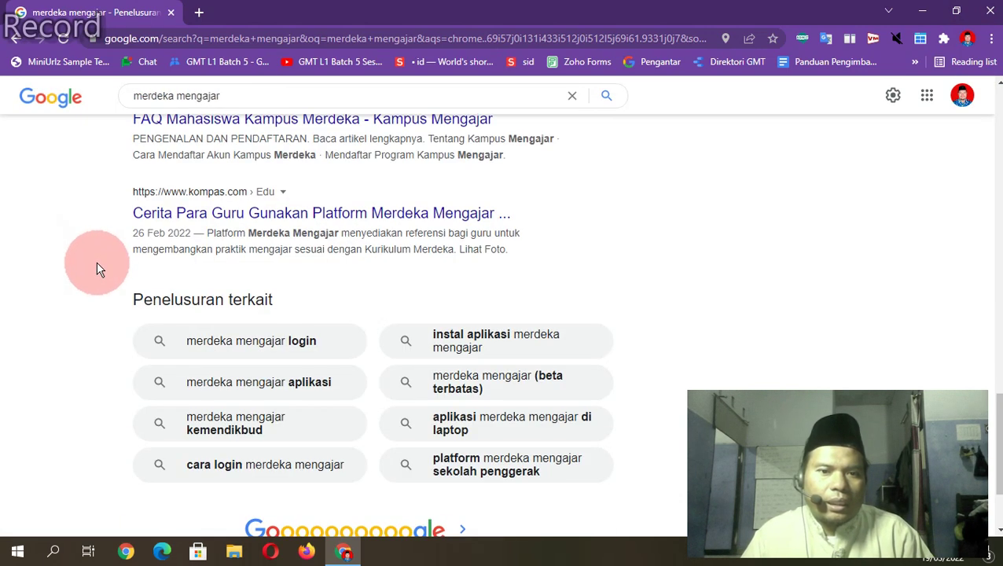
scroll(96, 261, "up", 6)
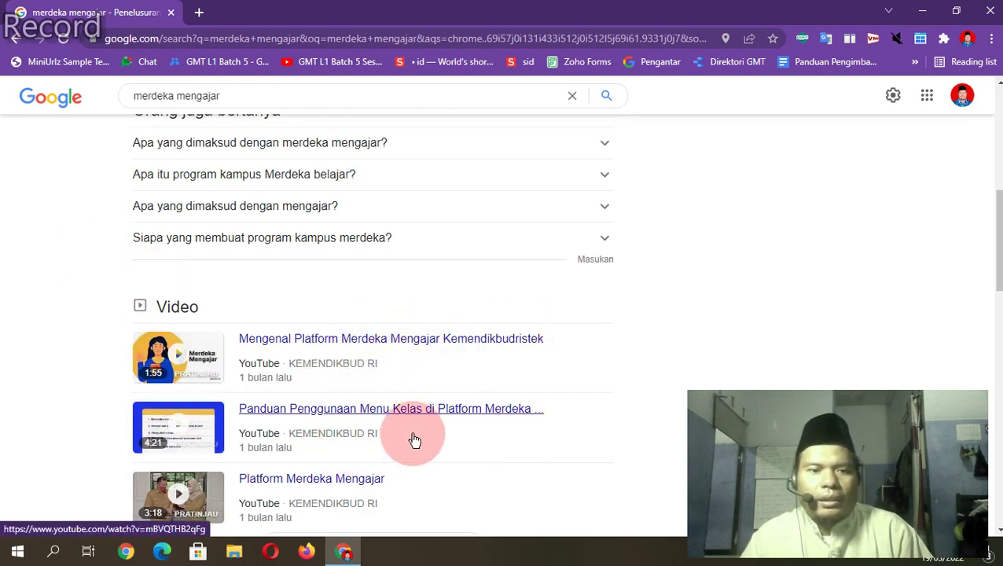
scroll(396, 452, "down", 5)
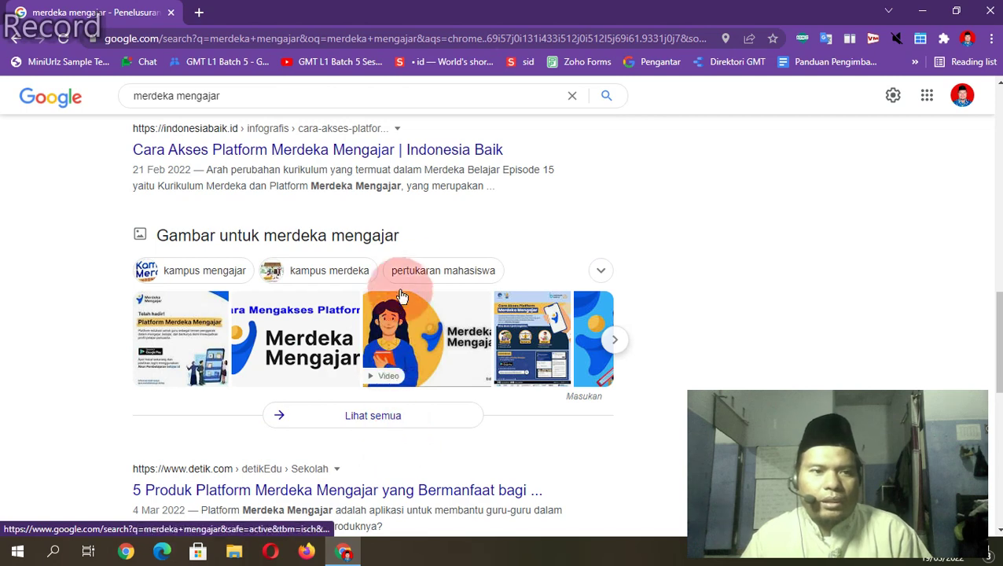
scroll(403, 271, "up", 10)
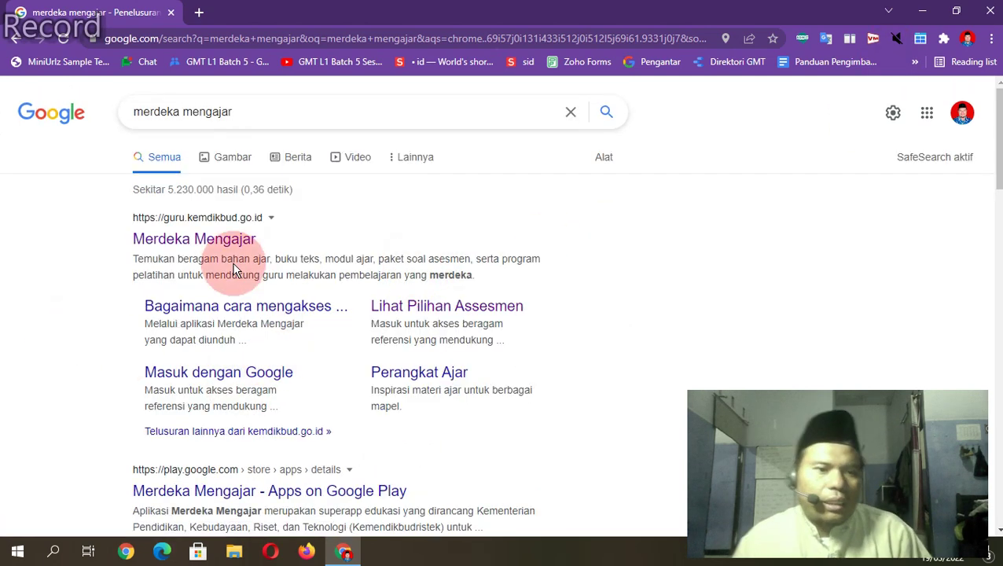
right_click(196, 246)
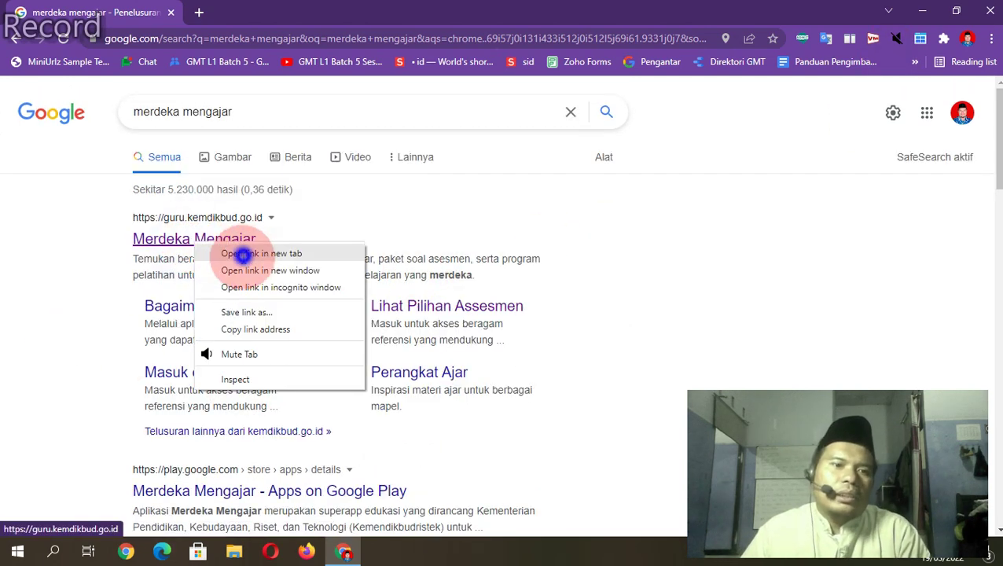
left_click(240, 253)
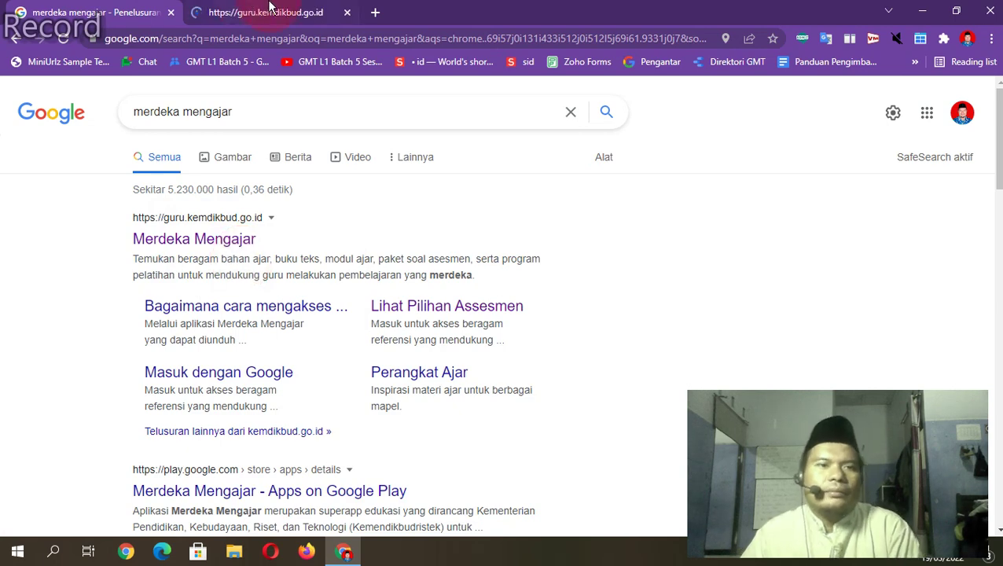
left_click(274, 6)
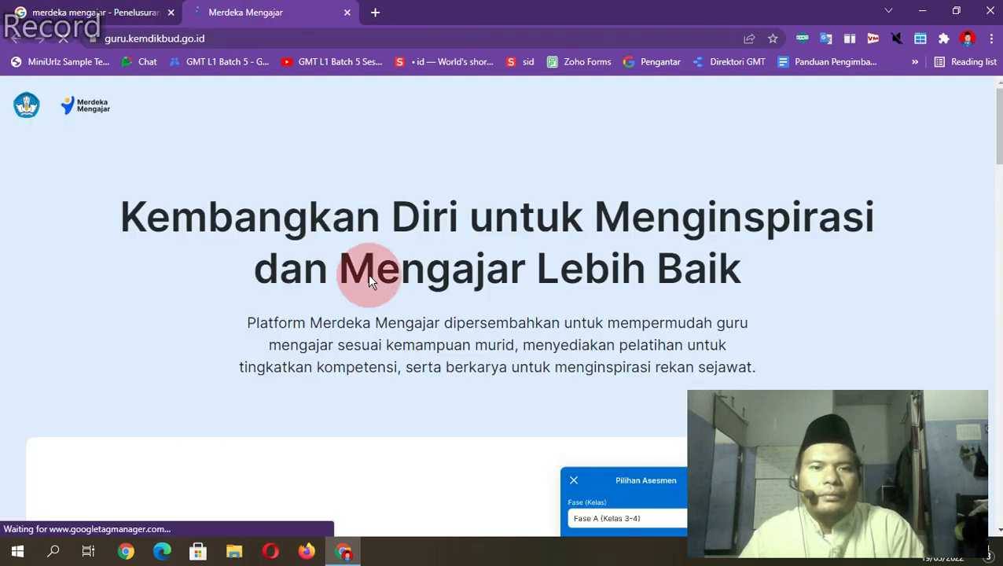
Step: Open the list of available assessments from the site's Asesmen Murid section
scroll(550, 236, "down", 1)
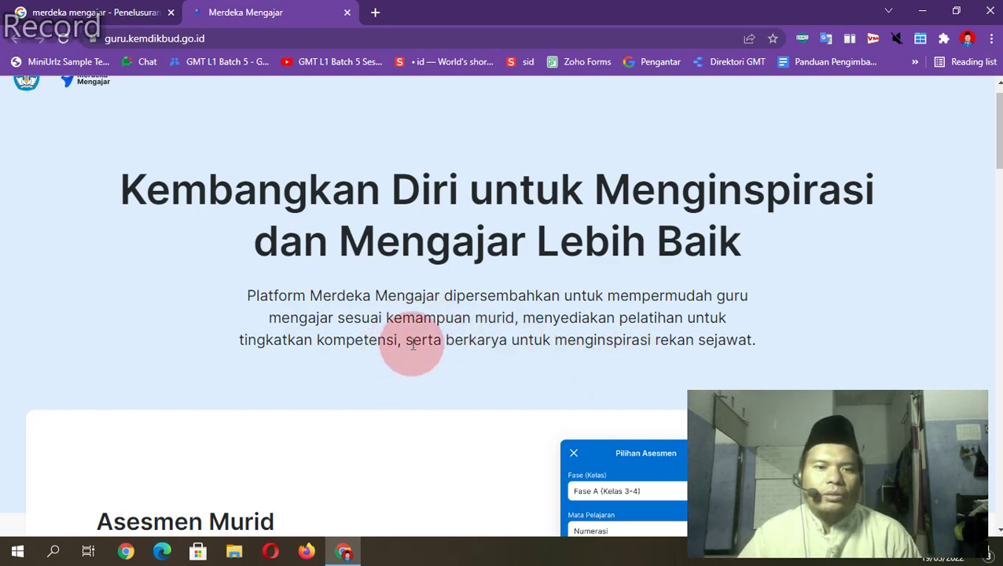
scroll(414, 345, "down", 5)
scroll(656, 277, "up", 3)
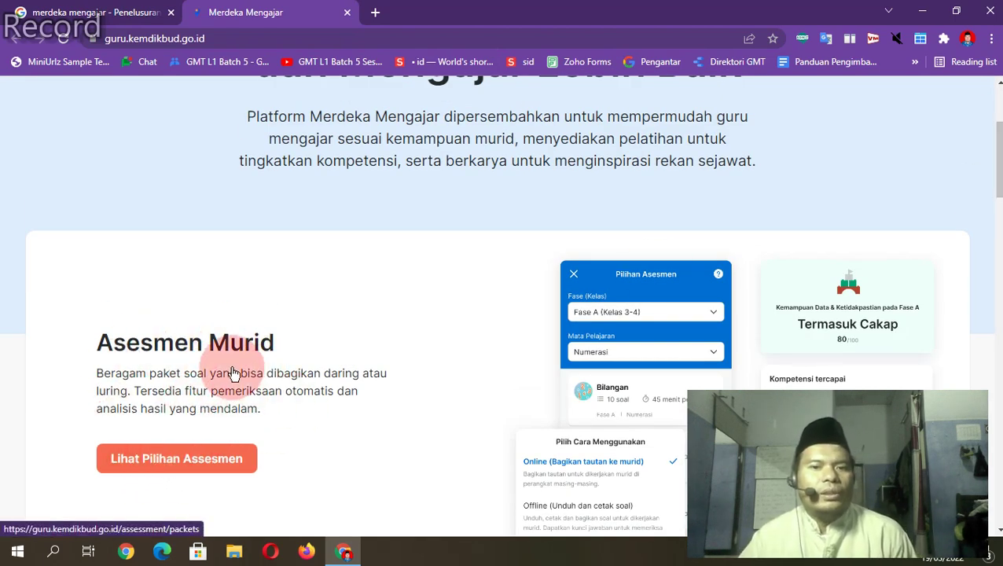
scroll(236, 275, "down", 2)
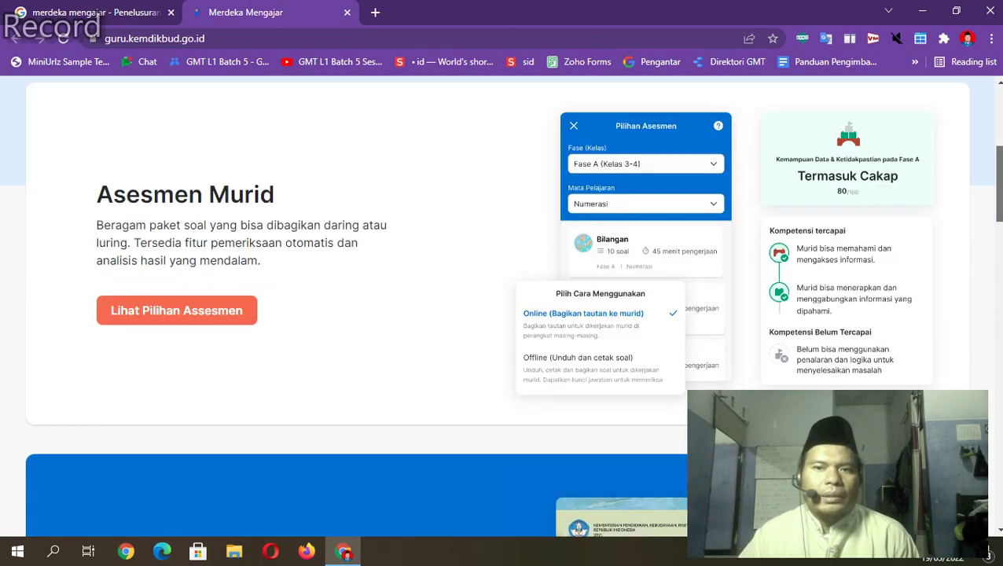
left_click(153, 318)
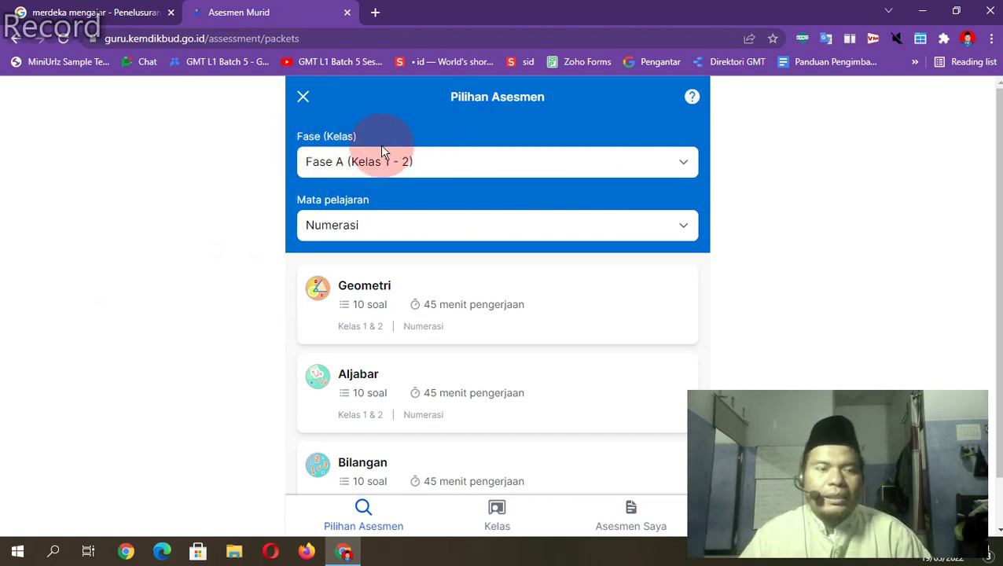
Step: Set the assessment phase to Fase E (Kelas 10) and apply it
left_click(438, 166)
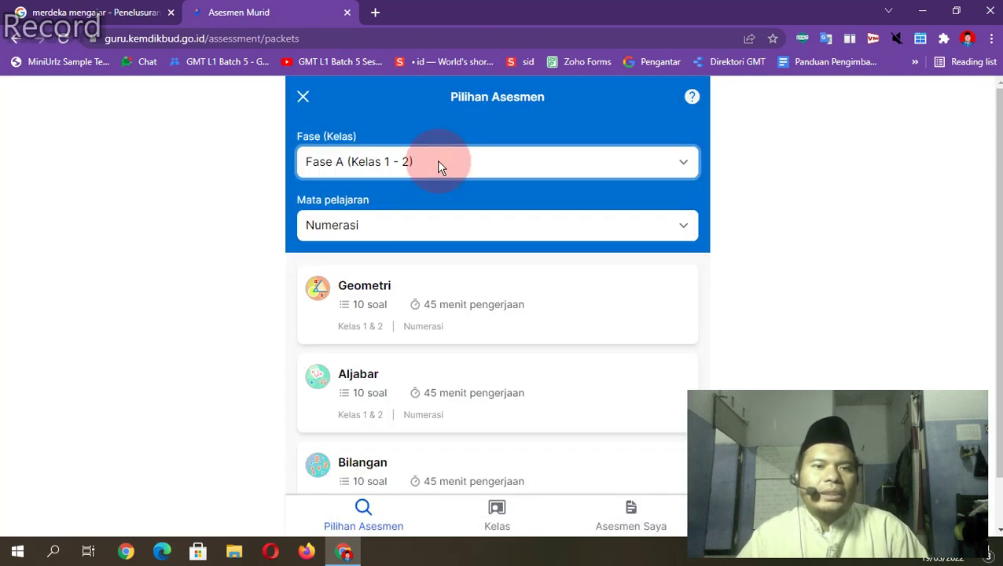
left_click(438, 163)
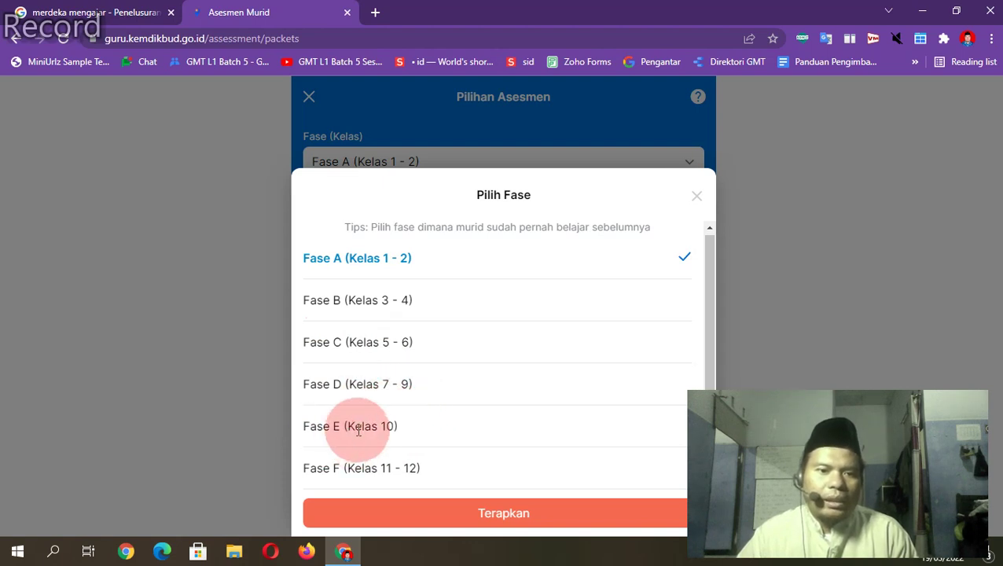
left_click(379, 467)
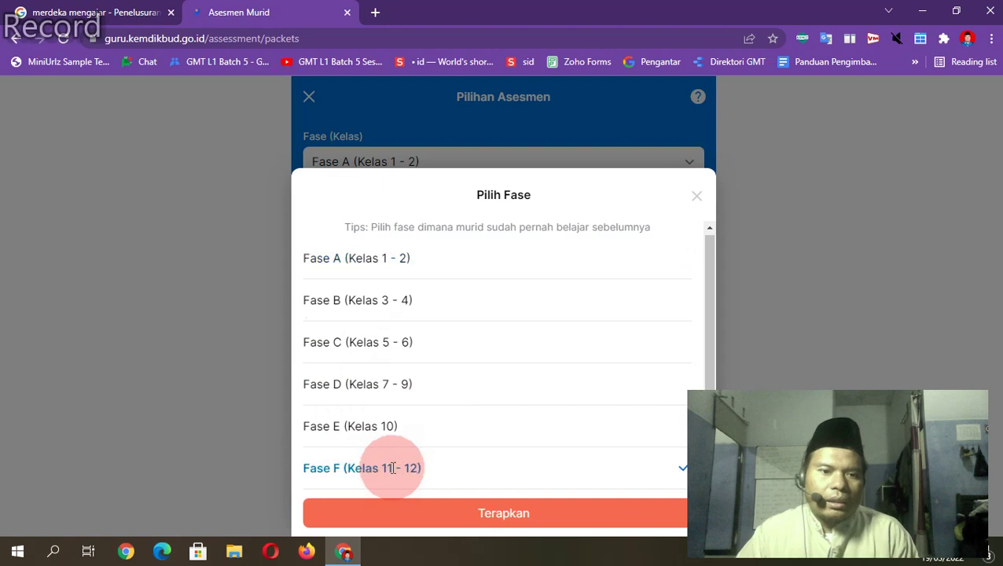
left_click(477, 514)
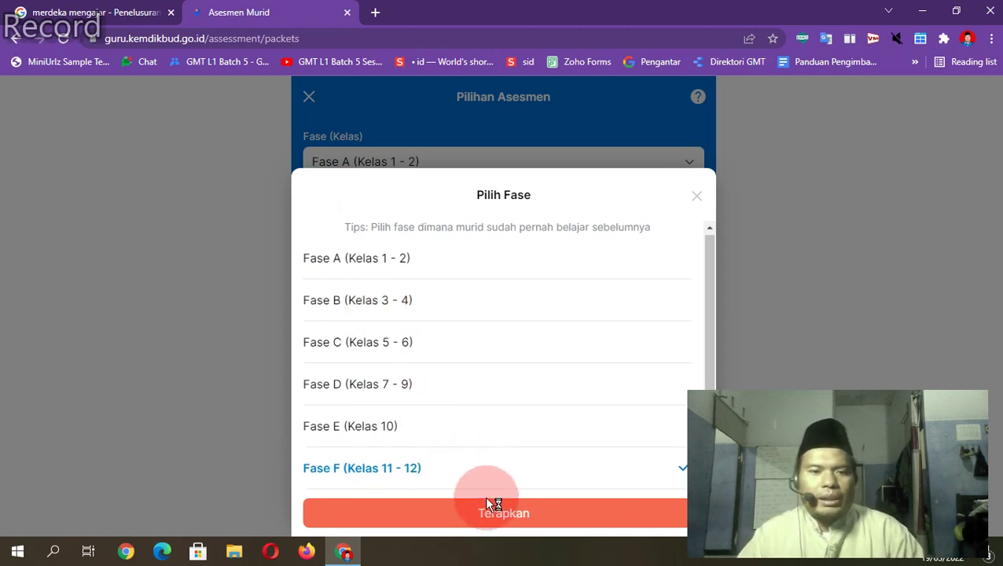
left_click(362, 425)
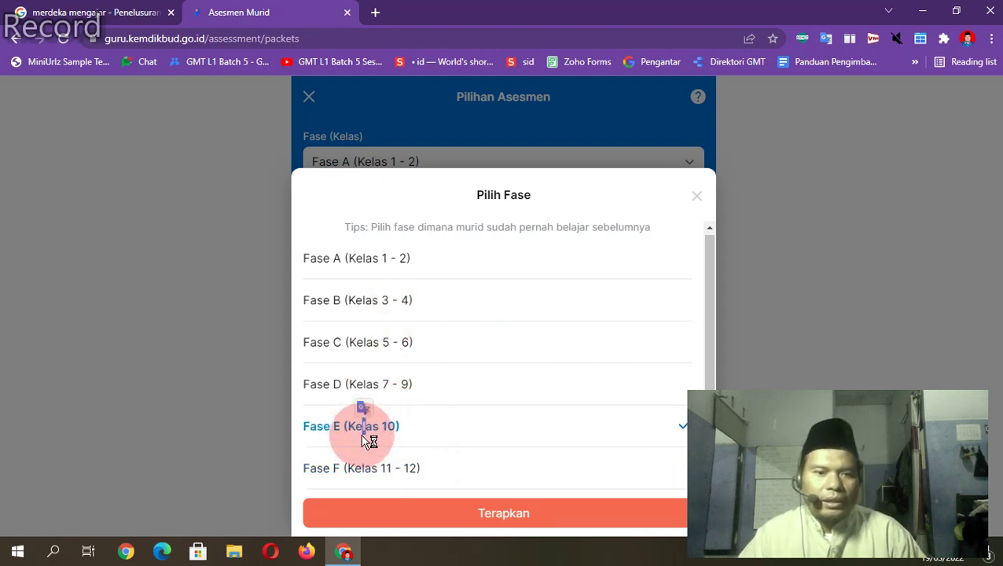
left_click(484, 512)
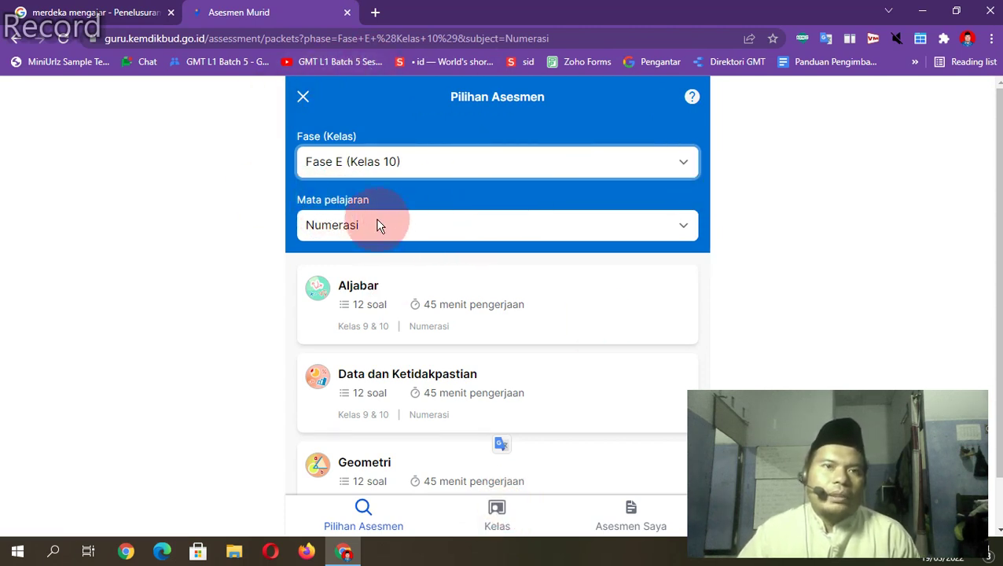
Step: Set the assessment subject to Literasi and apply it
left_click(337, 230)
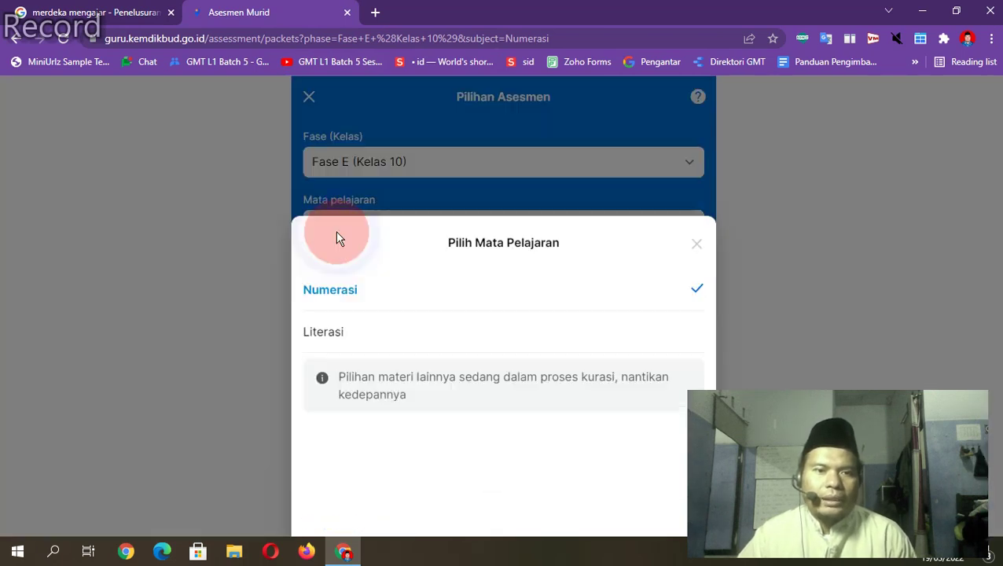
left_click(319, 290)
left_click(344, 248)
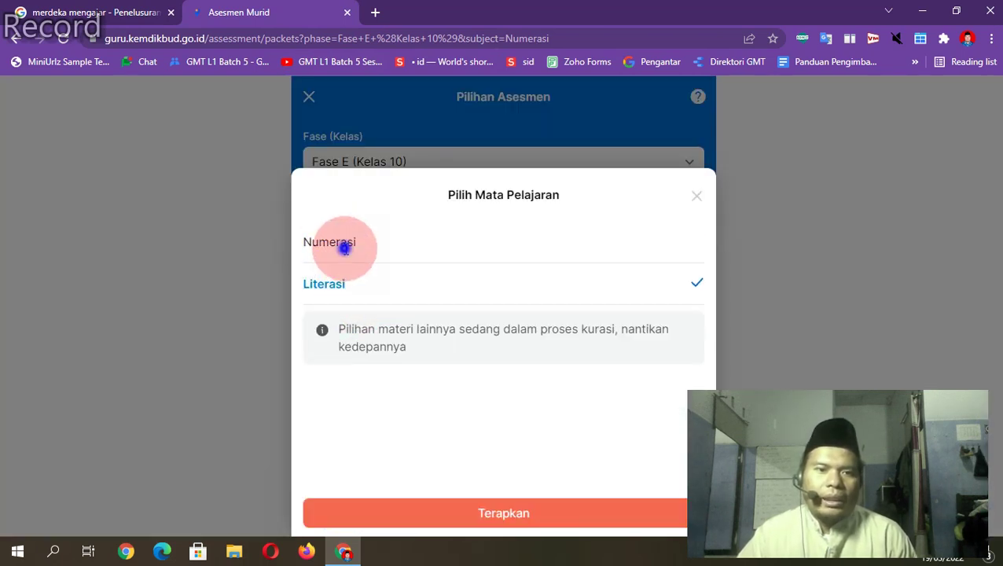
left_click(349, 289)
left_click(344, 244)
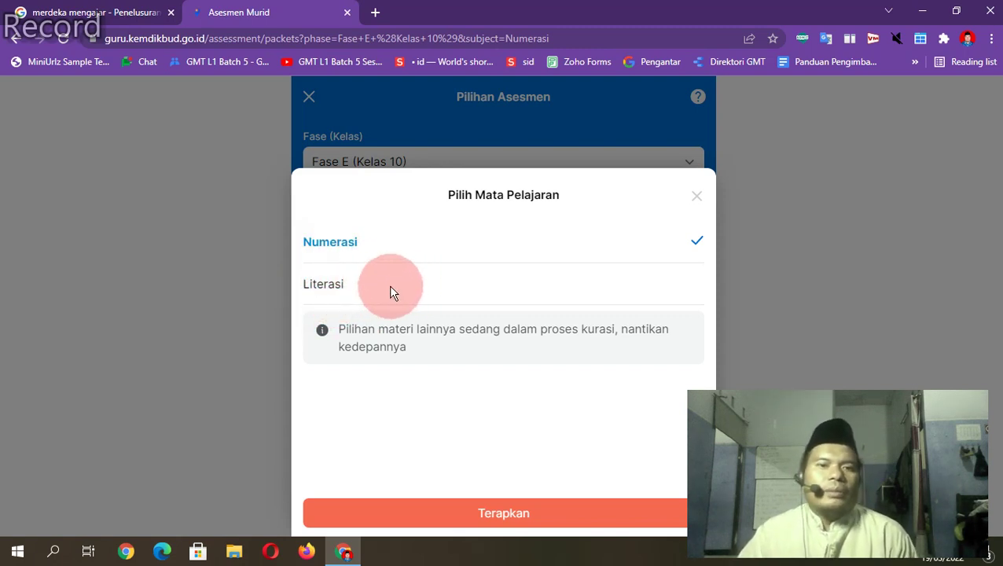
left_click(355, 288)
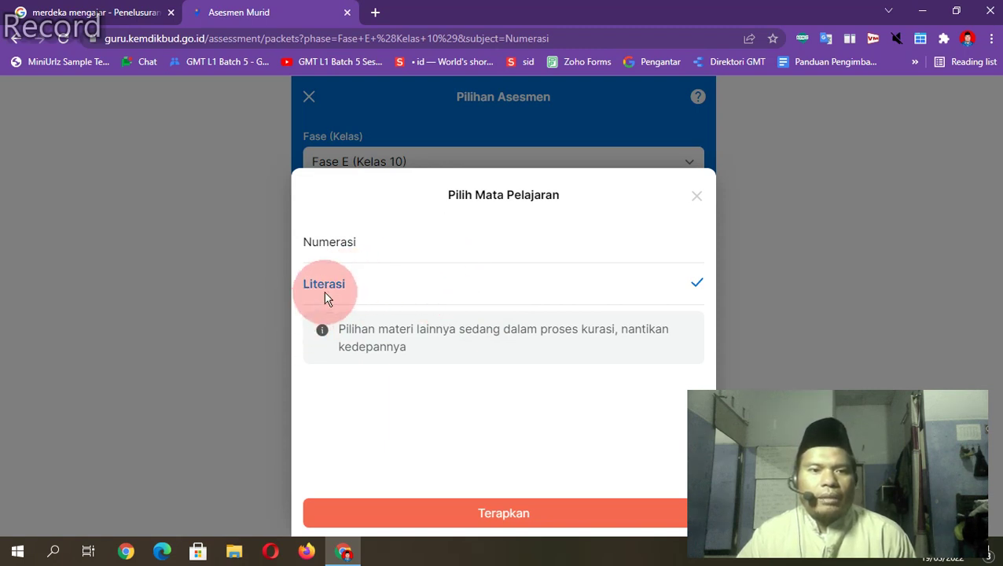
left_click(459, 521)
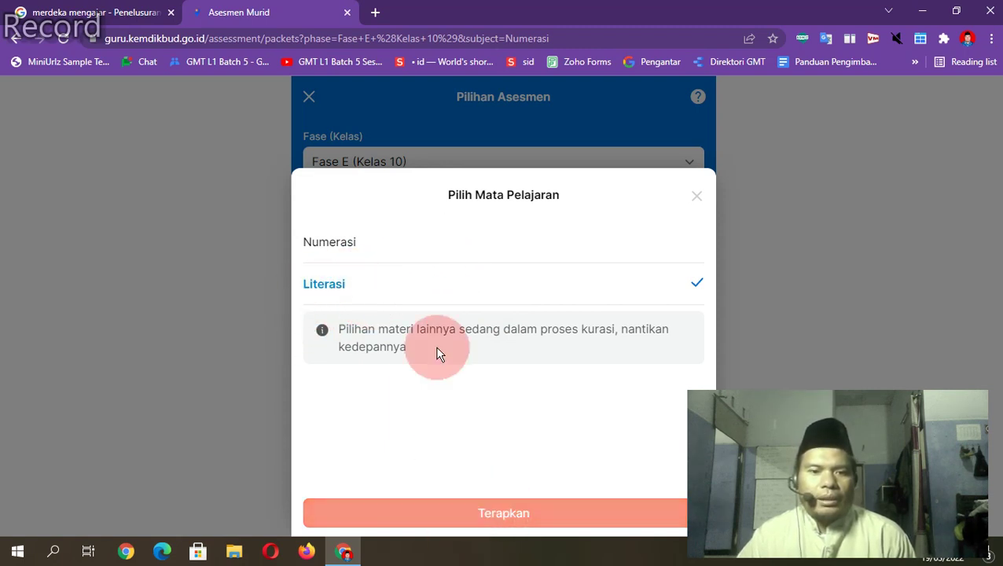
left_click(432, 240)
left_click(411, 290)
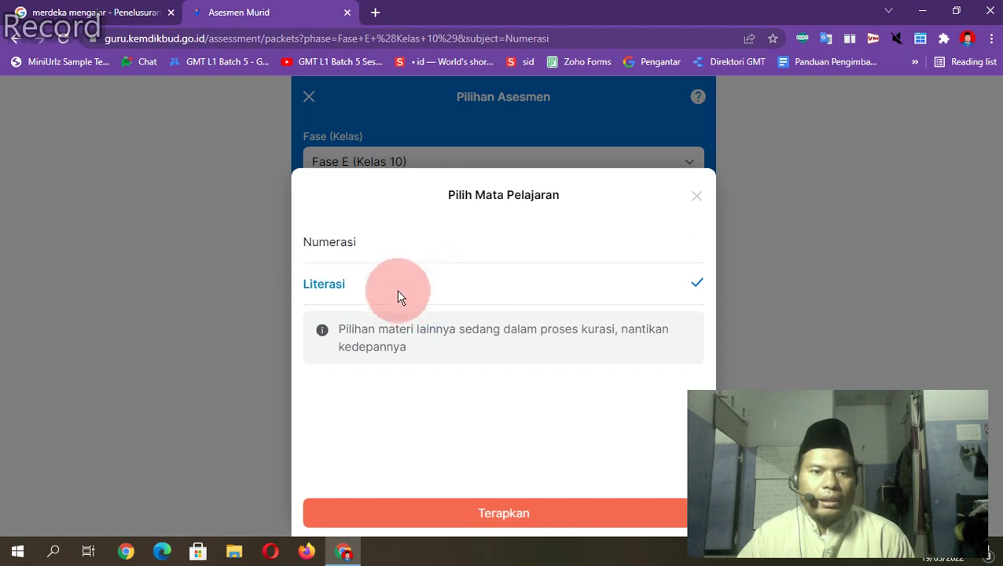
left_click(483, 517)
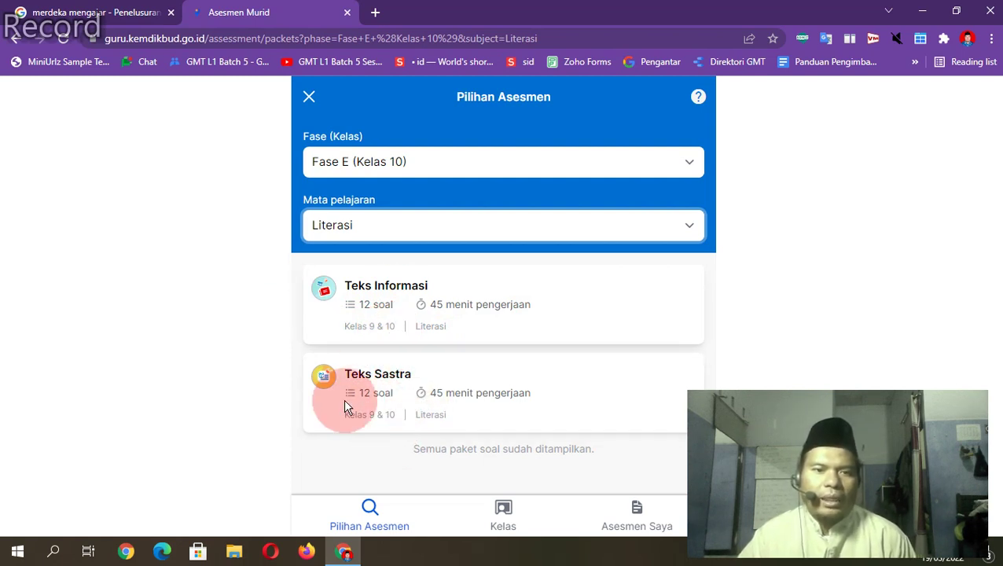
Step: Open the Teks Informasi assessment package and review its details, material coverage and assessment purpose
left_click(326, 301)
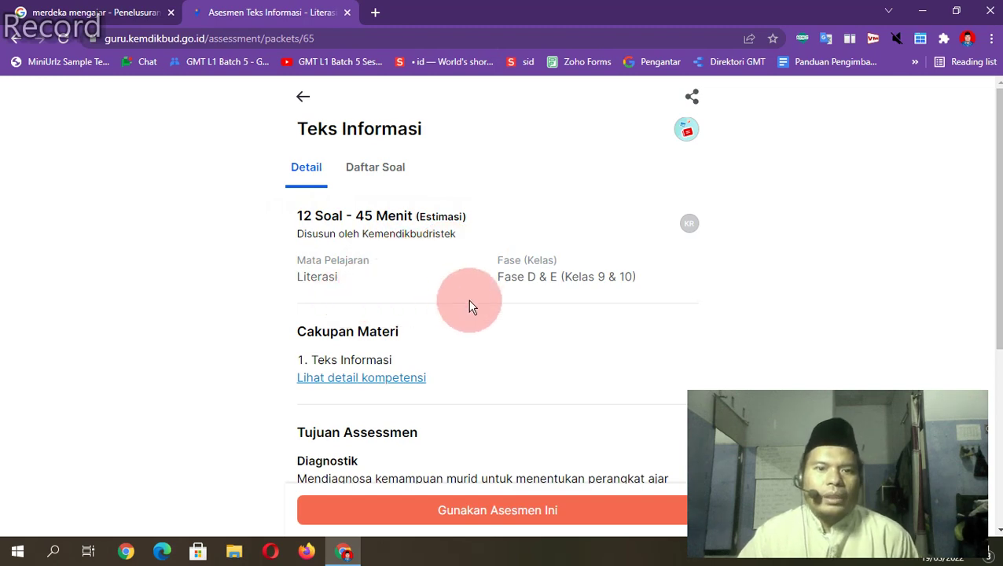
scroll(362, 354, "down", 5)
scroll(414, 336, "up", 5)
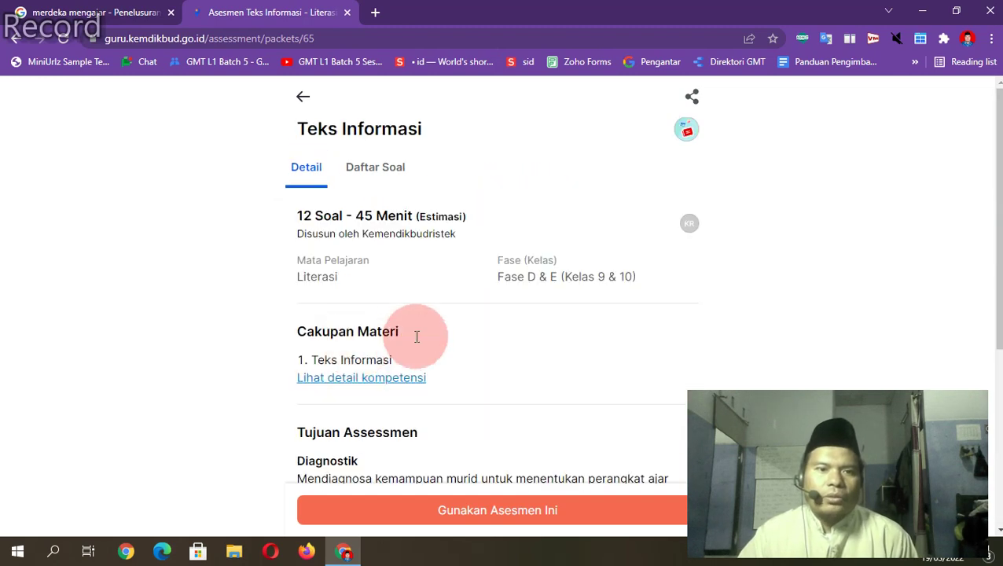
scroll(415, 335, "down", 1)
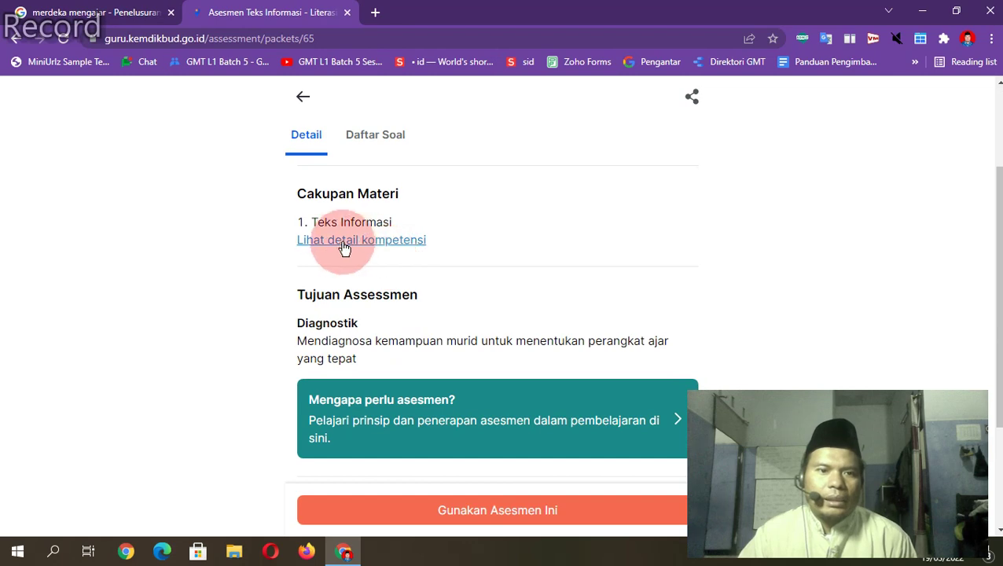
Step: Open the competency details of the Teks Informasi material, read through the full list and close it
left_click(345, 242)
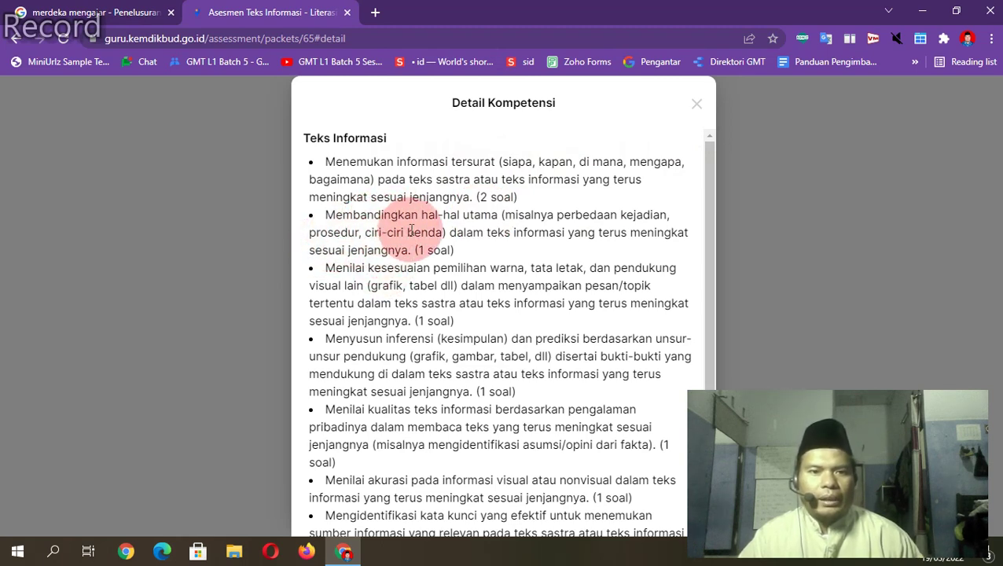
scroll(406, 445, "down", 2)
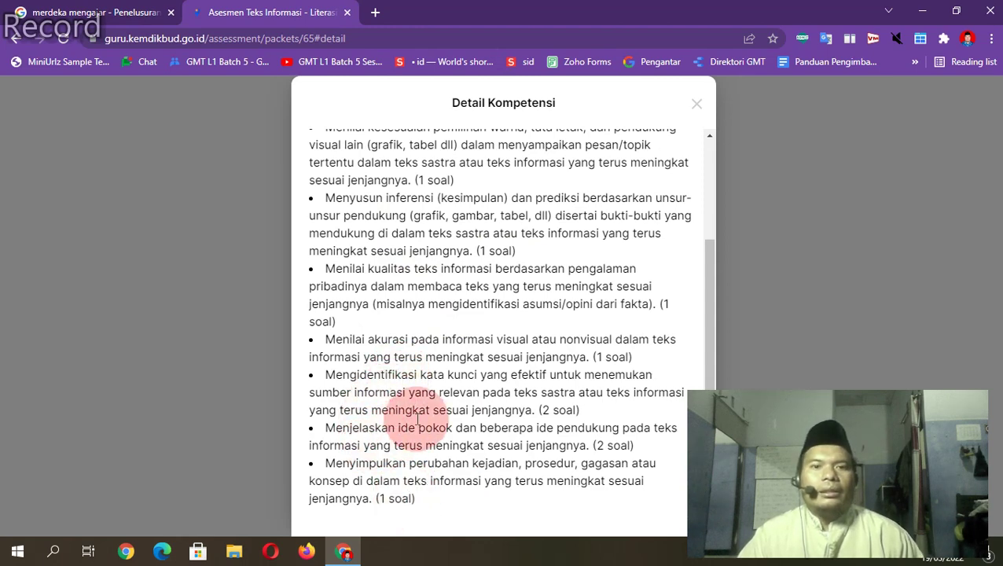
left_click(697, 107)
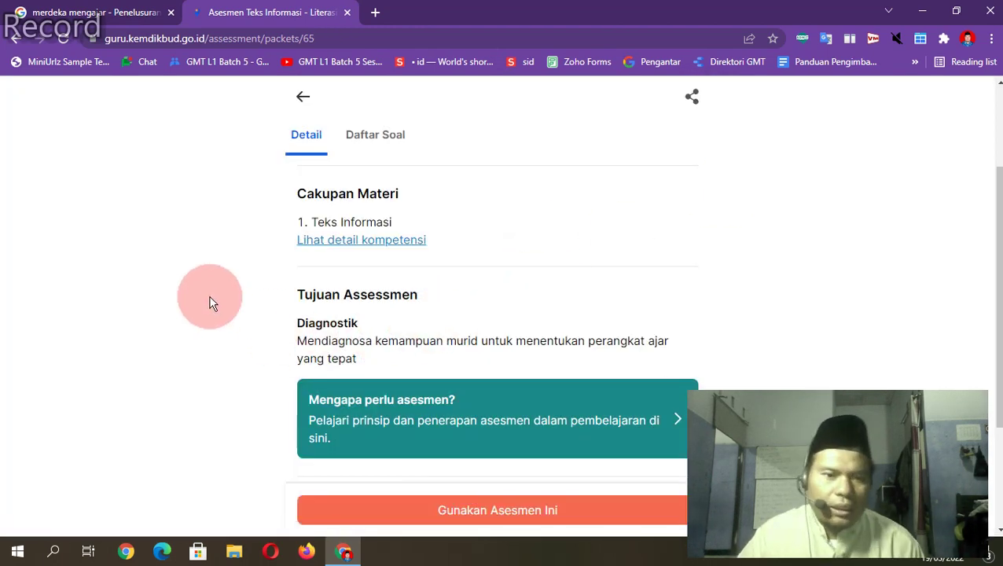
Step: Review the package's assessment purpose (Tujuan Assessmen) and the composition of its question types (Komposisi Paket Soal)
scroll(266, 295, "down", 2)
scroll(315, 311, "up", 4)
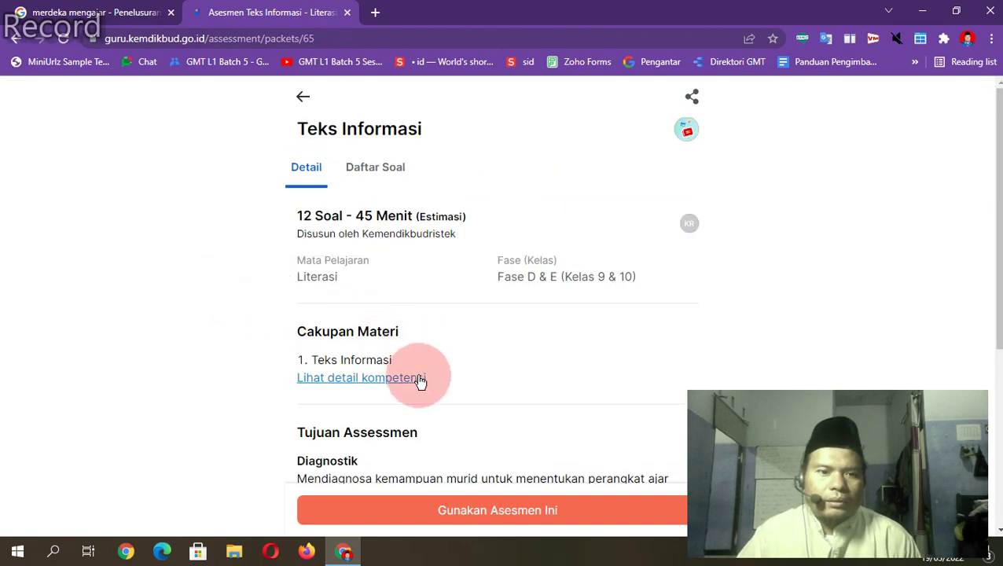
scroll(416, 383, "down", 2)
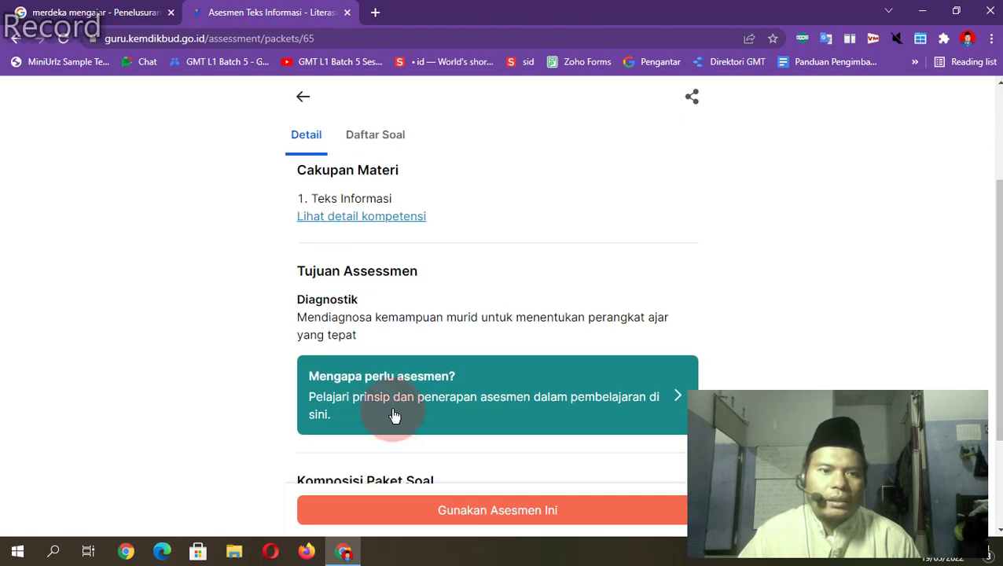
left_click_drag(285, 273, 434, 277)
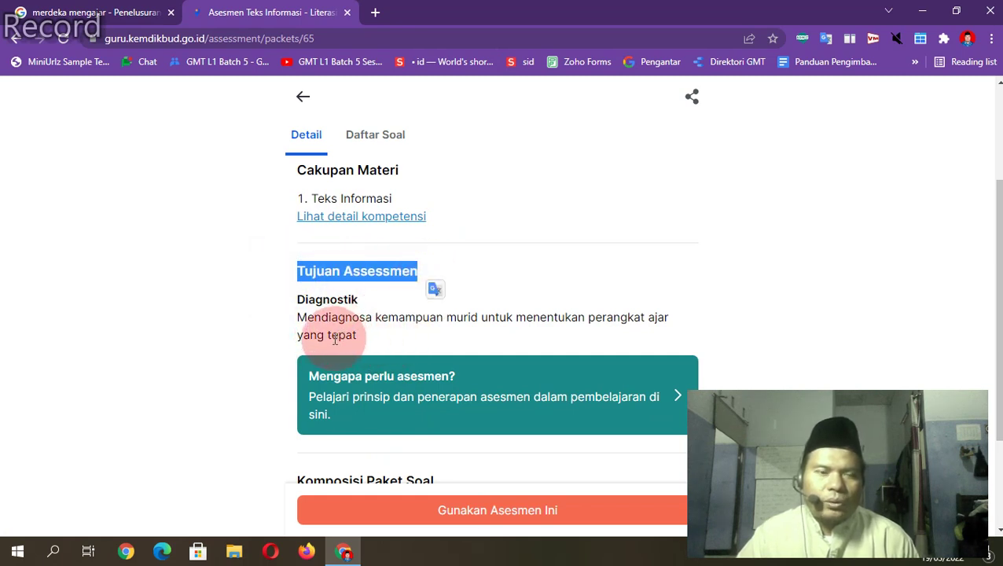
left_click(371, 334)
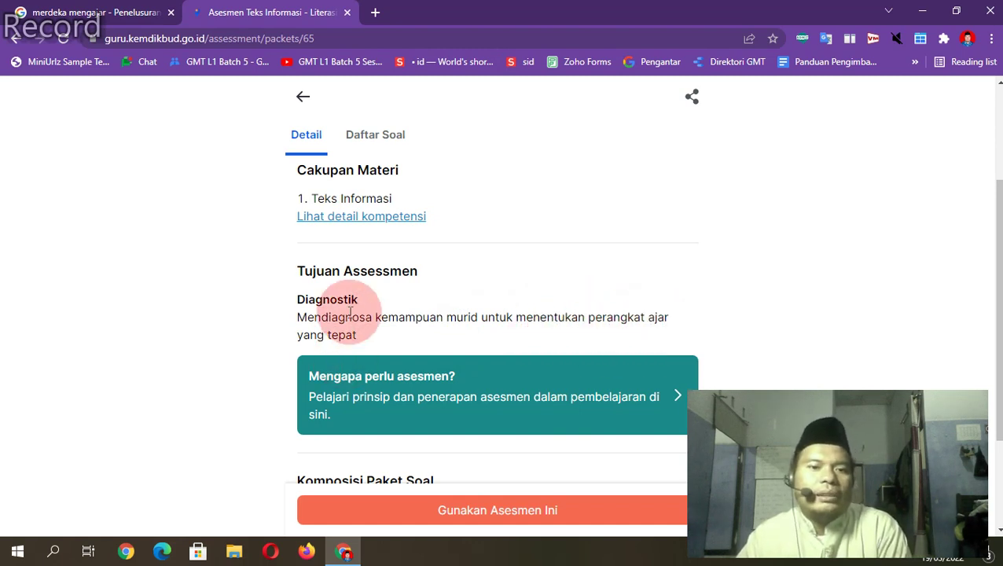
scroll(474, 381, "down", 2)
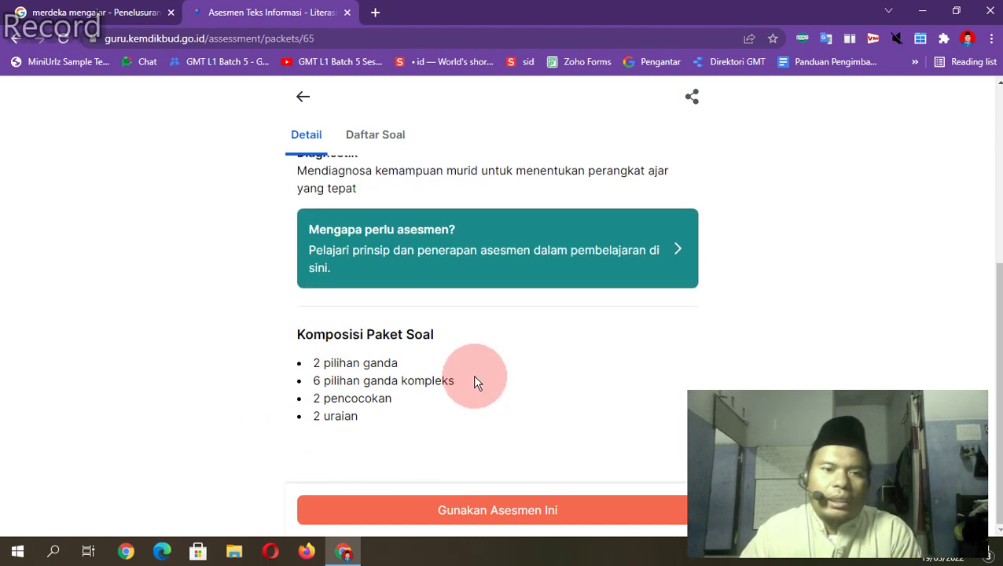
Step: Open the explanation of why assessment is needed, continuing with the belajar.id account, and read the Prinsip asesmen page
left_click(677, 250)
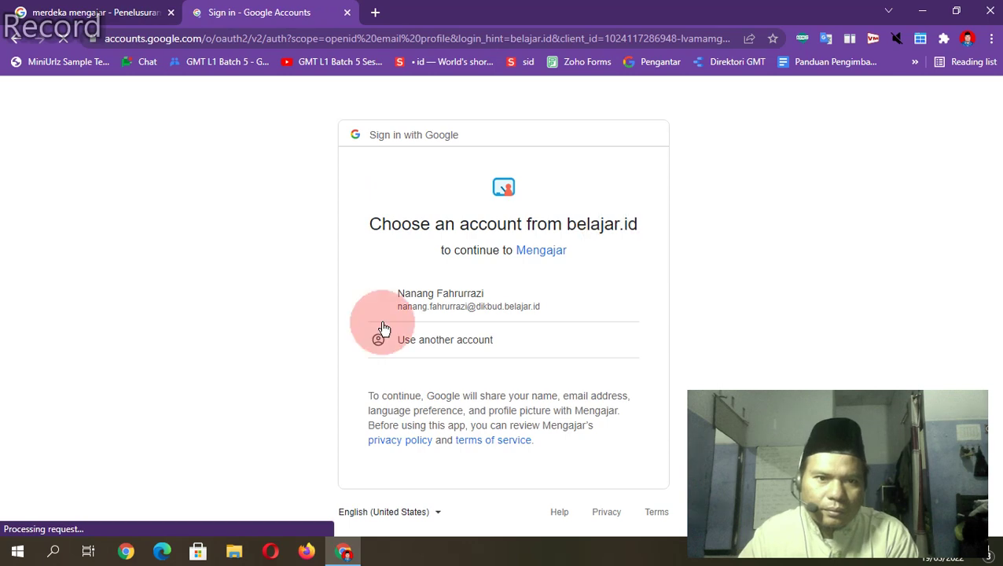
left_click(436, 311)
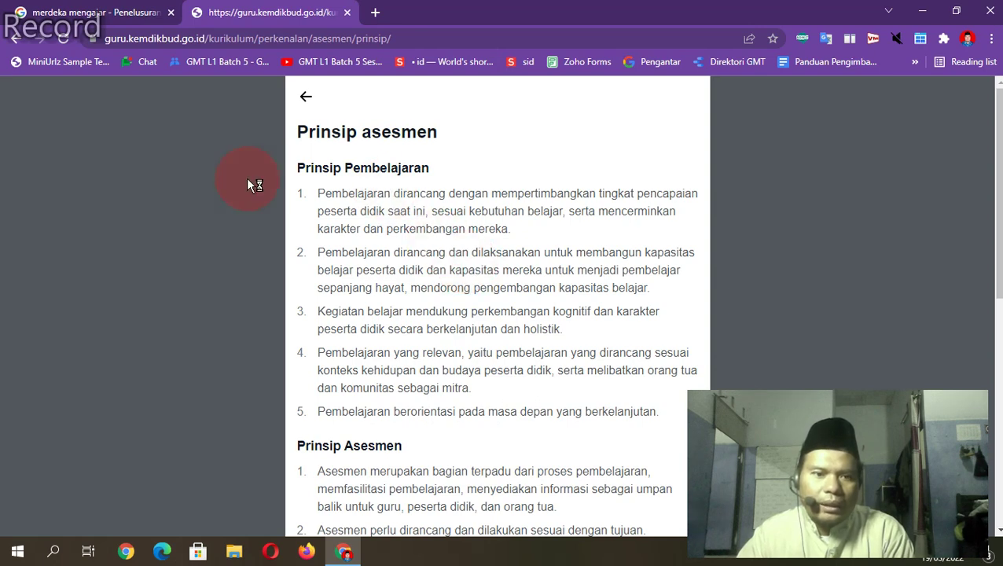
scroll(359, 217, "down", 6)
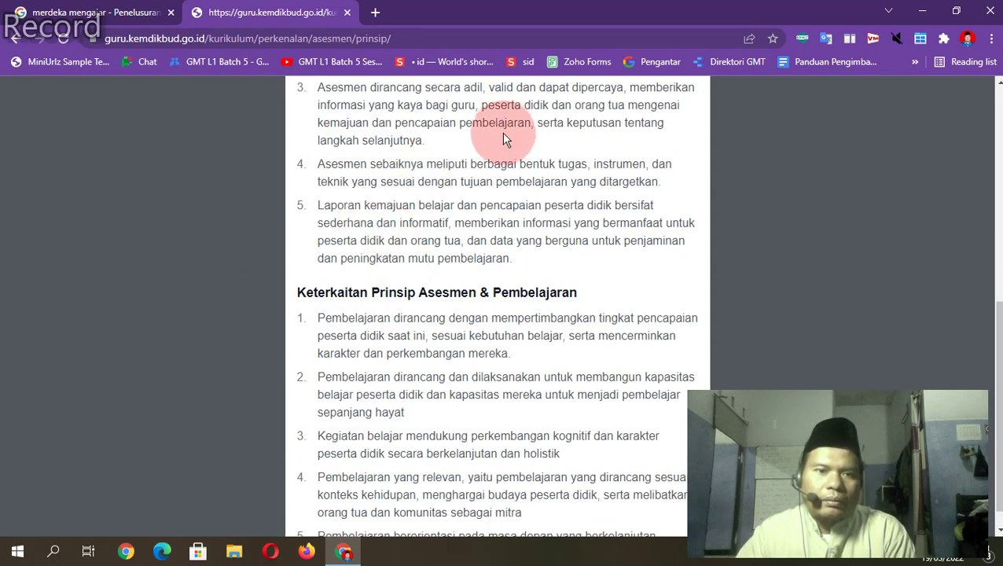
scroll(503, 139, "up", 6)
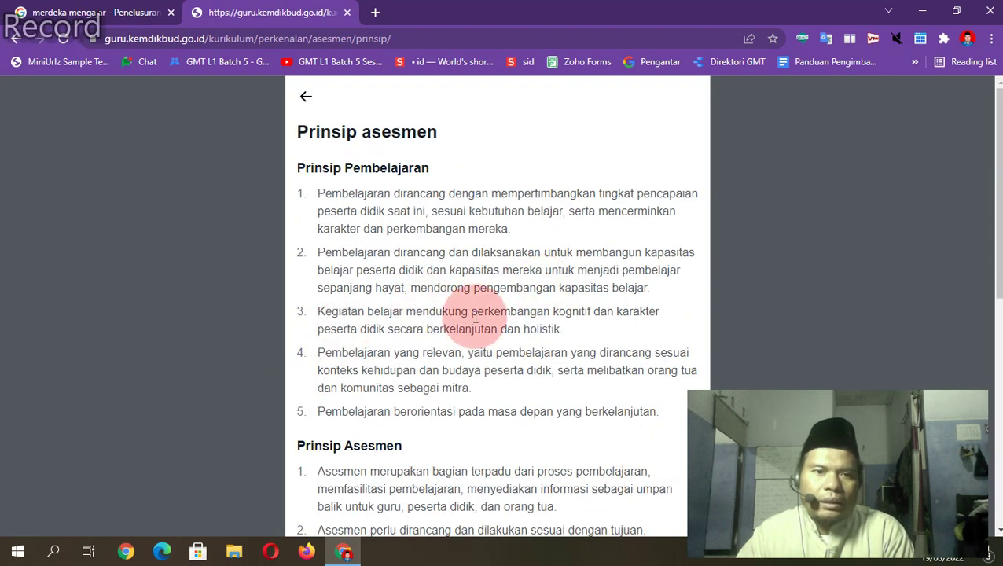
scroll(423, 301, "down", 6)
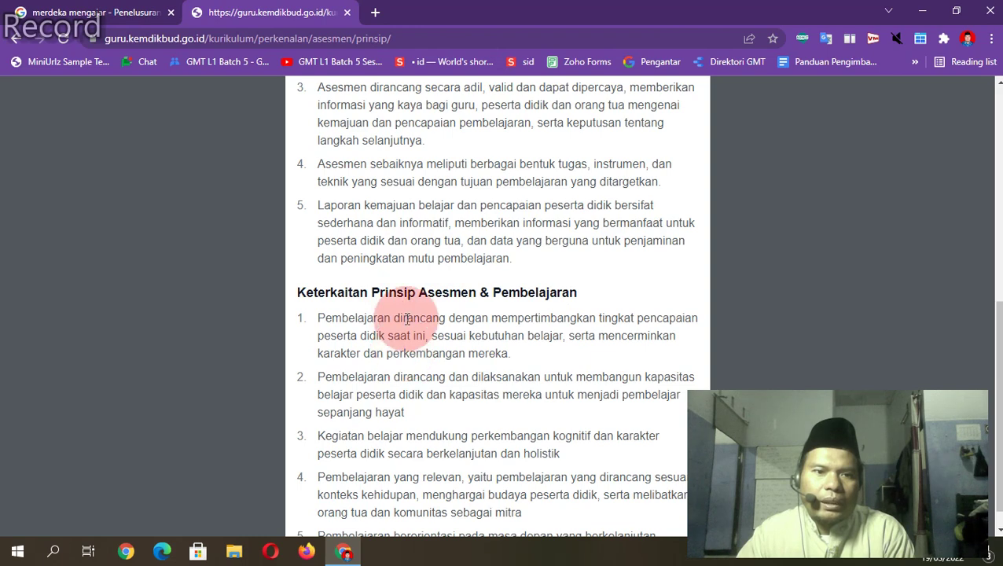
scroll(383, 318, "down", 1)
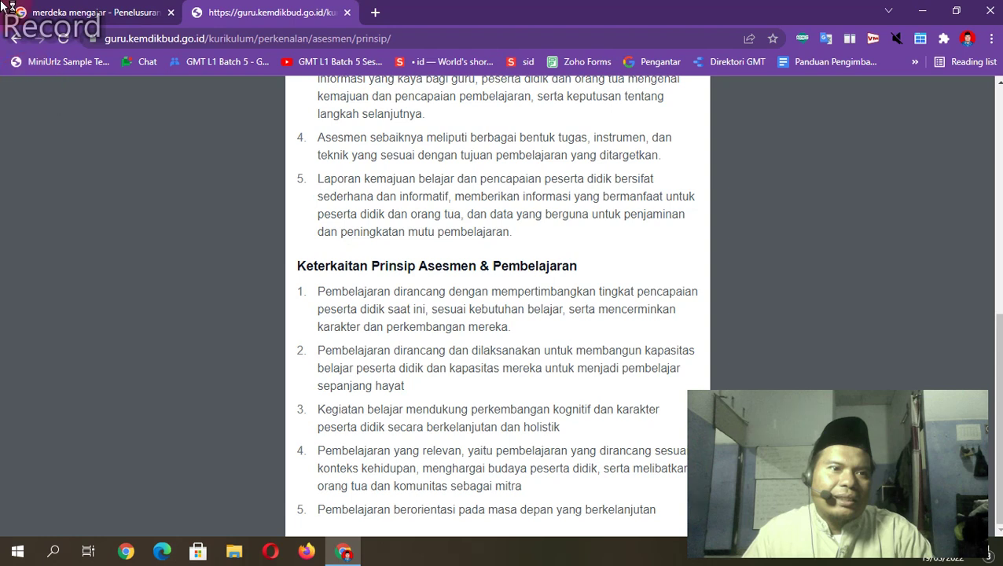
left_click(393, 264)
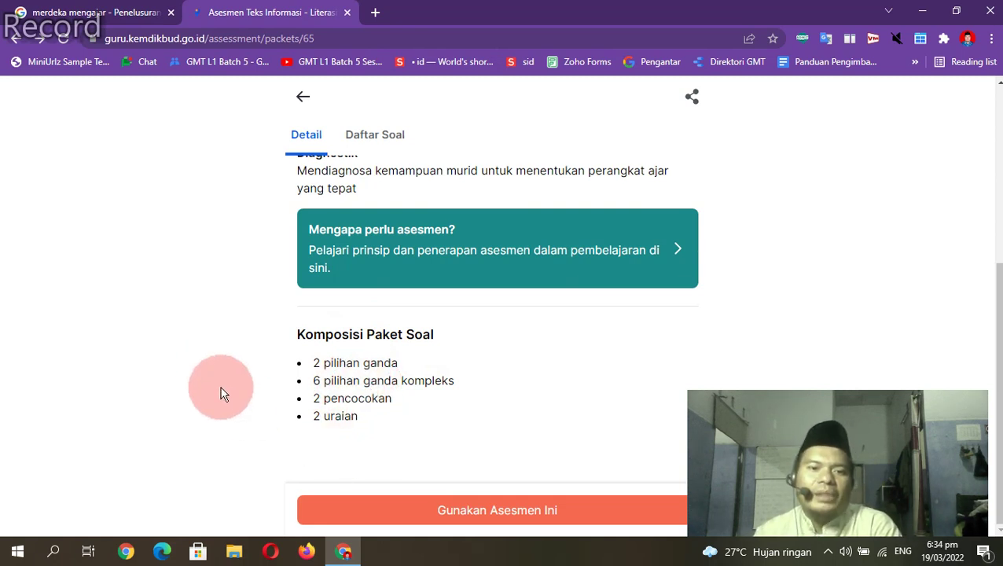
Step: Open the Teks Informasi package's question list (Daftar Soal) and skim the beginning of the assessment form
scroll(599, 414, "up", 5)
scroll(599, 407, "down", 5)
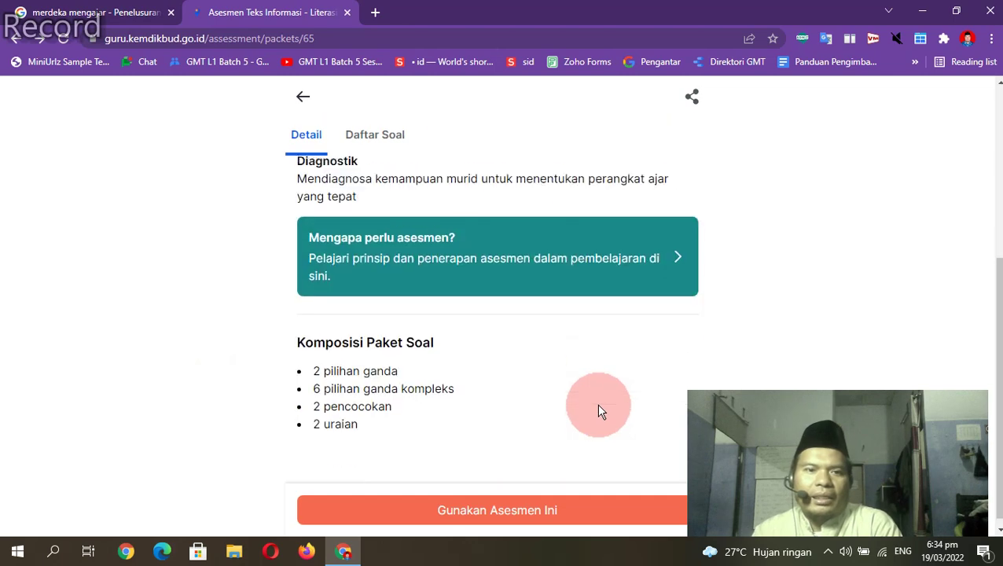
scroll(410, 414, "up", 5)
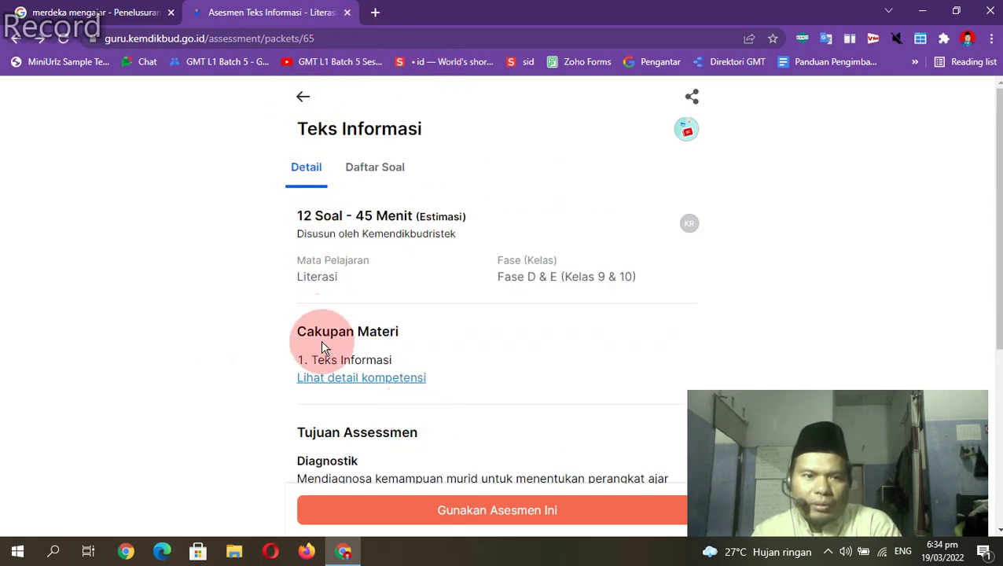
left_click(357, 177)
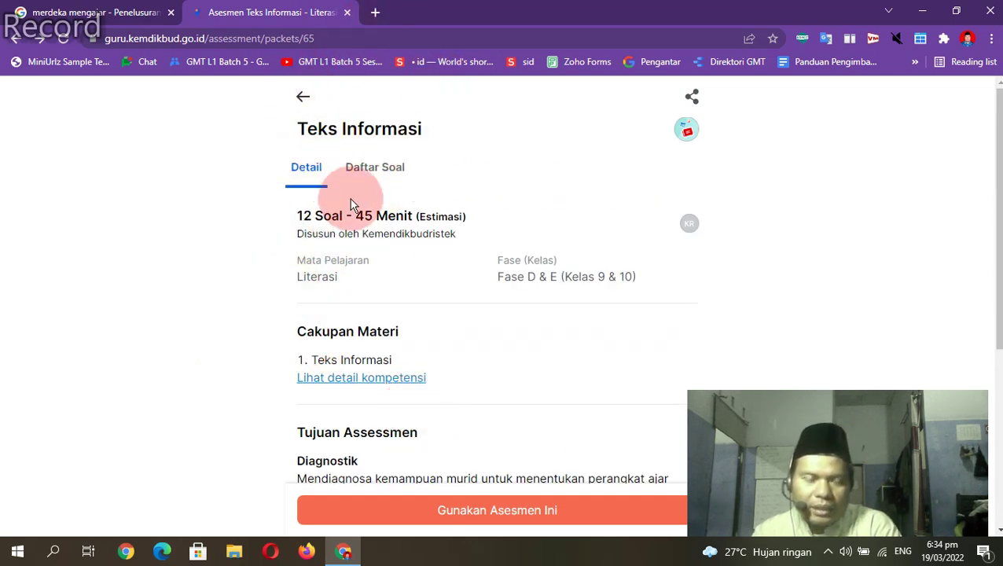
left_click(389, 165)
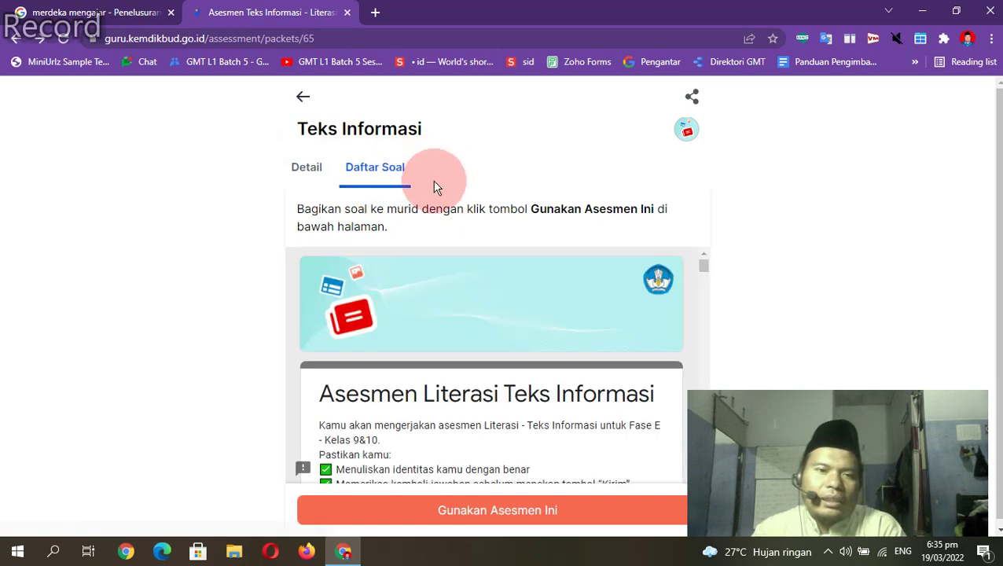
scroll(507, 314, "down", 7)
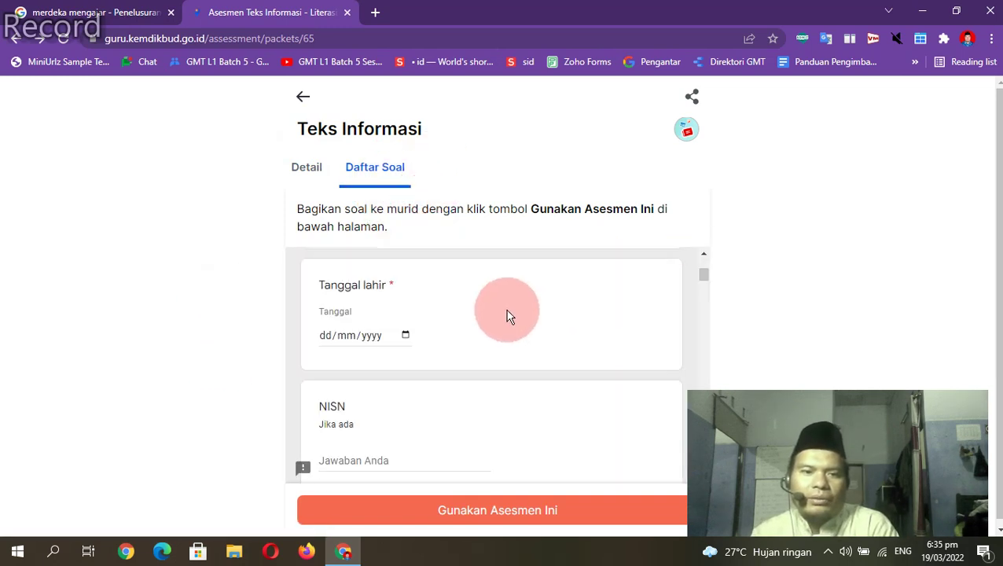
scroll(505, 317, "up", 7)
scroll(504, 317, "down", 6)
scroll(504, 313, "up", 6)
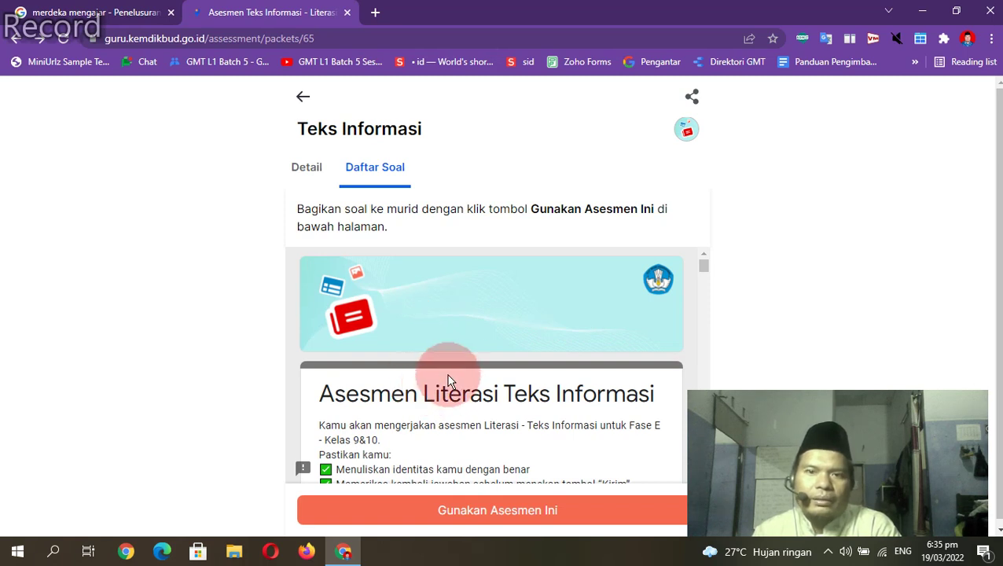
Step: Set the browser page zoom to 125%
left_click(996, 40)
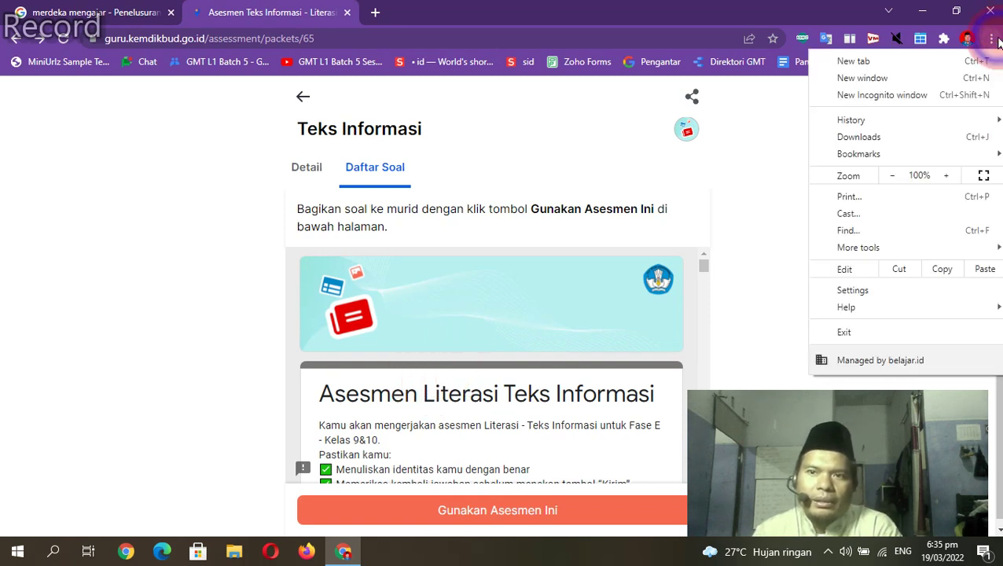
left_click(953, 174)
left_click(951, 174)
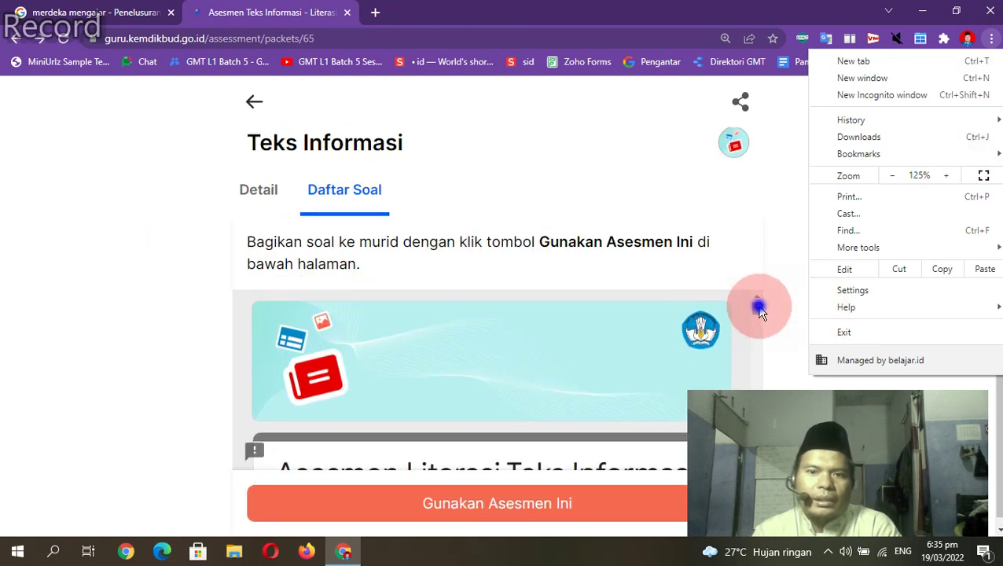
left_click(761, 309)
Step: Examine the assessment form's instructions, student identity fields and the Wacana 1: Gambir Kaya Manfaat reading text
scroll(759, 321, "down", 5)
scroll(759, 320, "down", 2)
scroll(744, 322, "up", 7)
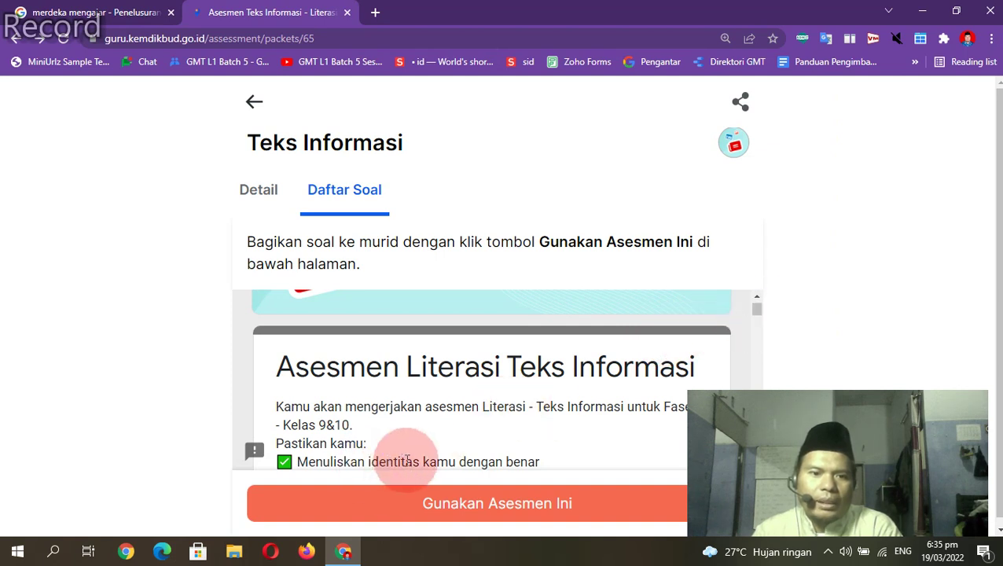
scroll(441, 457, "down", 2)
scroll(441, 458, "down", 4)
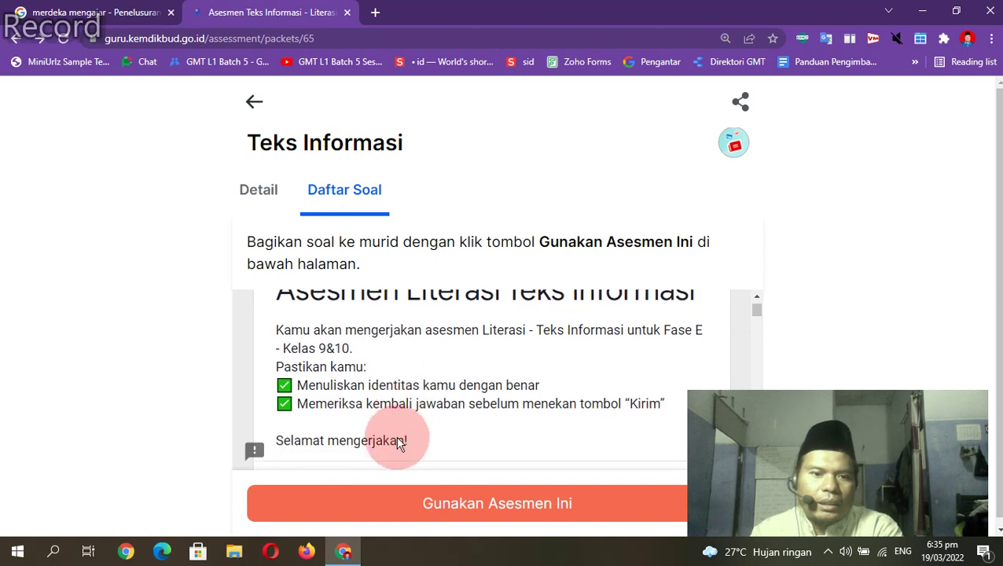
scroll(359, 434, "down", 4)
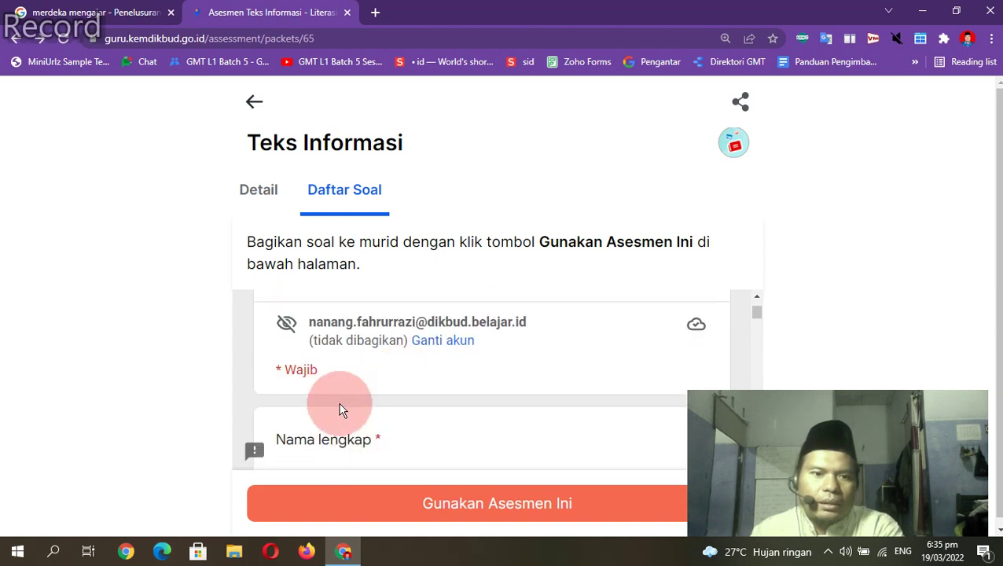
scroll(346, 414, "down", 5)
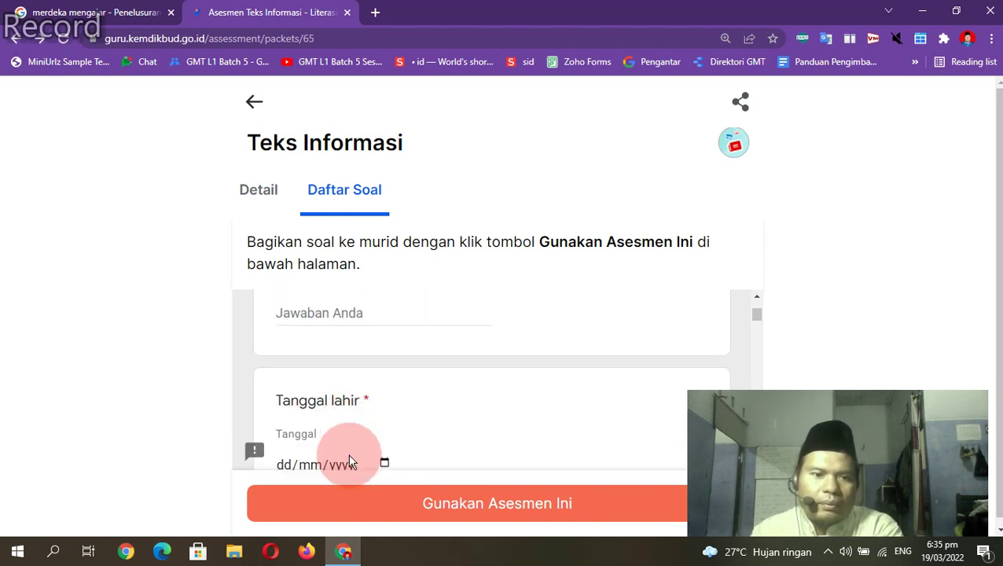
scroll(353, 446, "down", 2)
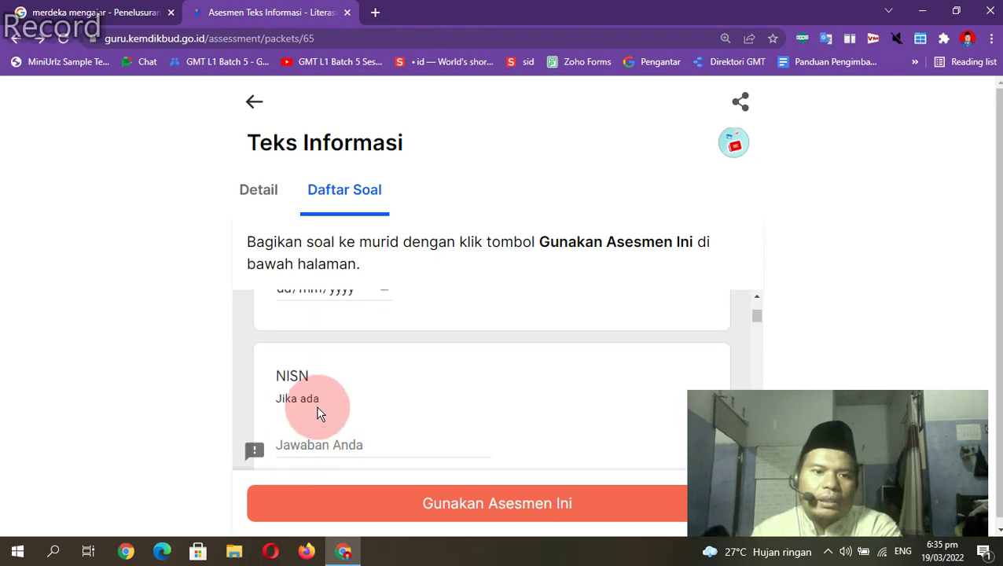
scroll(357, 446, "down", 4)
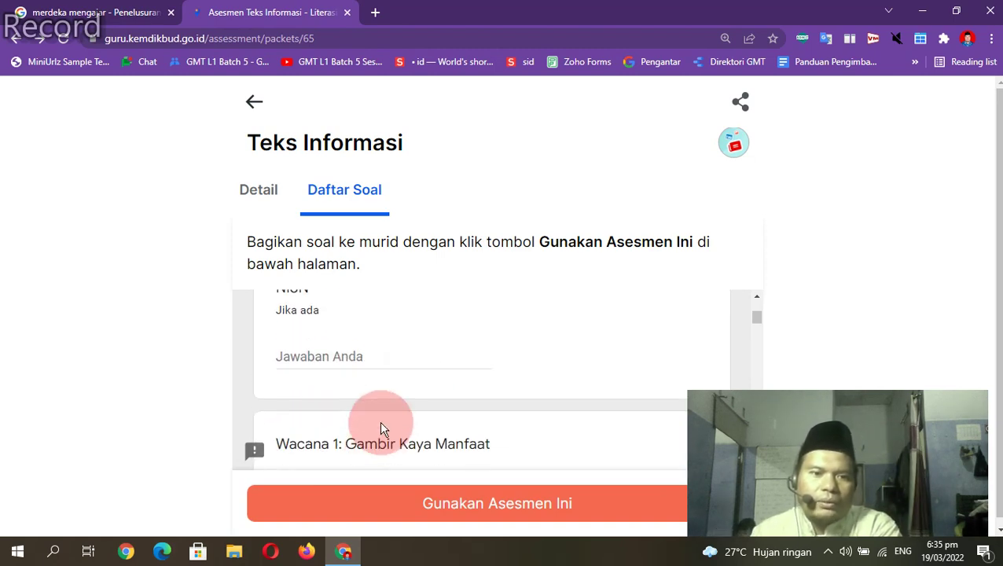
scroll(384, 377, "down", 6)
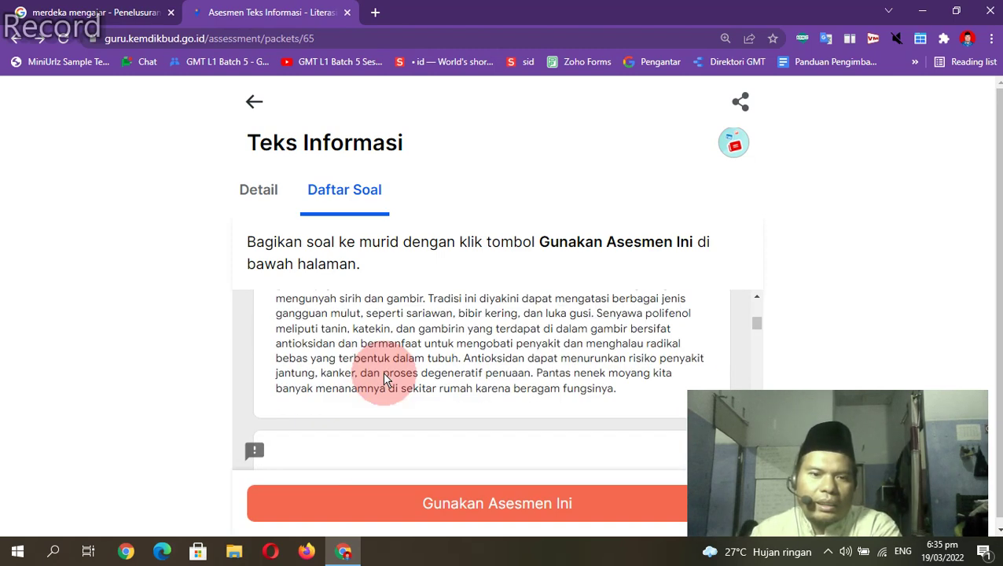
scroll(538, 351, "down", 3)
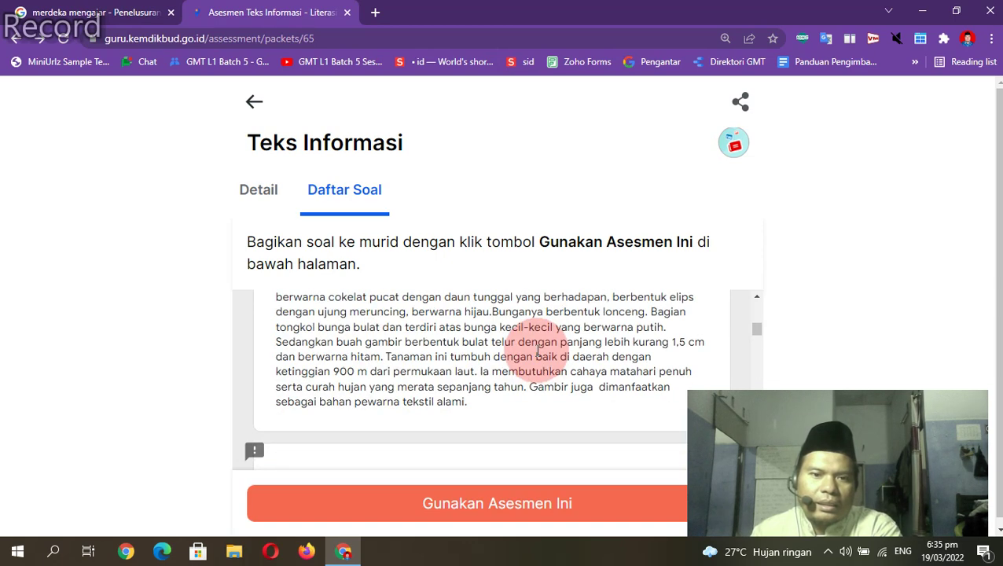
left_click_drag(756, 335, 743, 285)
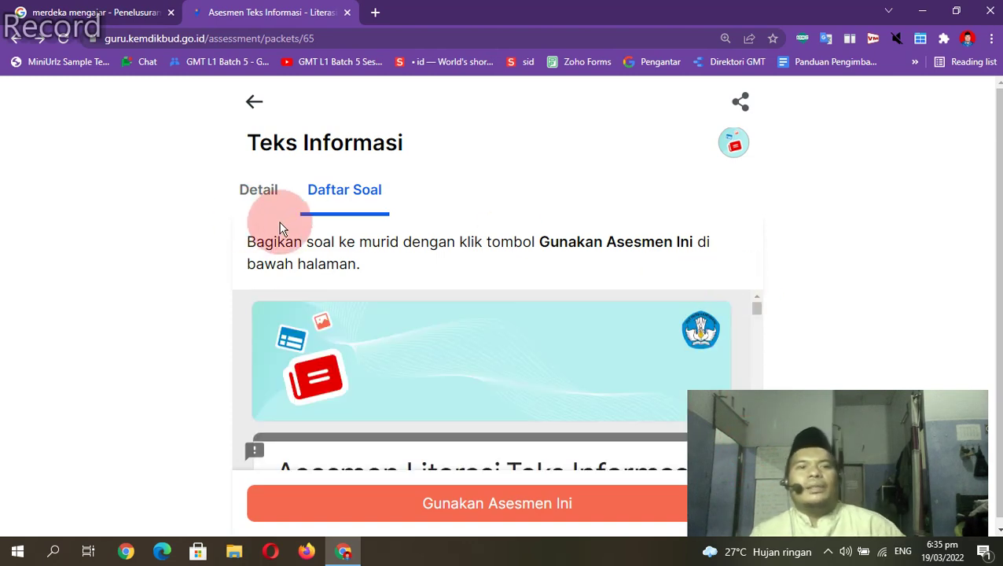
Step: Return to the package's details and choose to use this assessment (Gunakan Asesmen Ini)
left_click(266, 187)
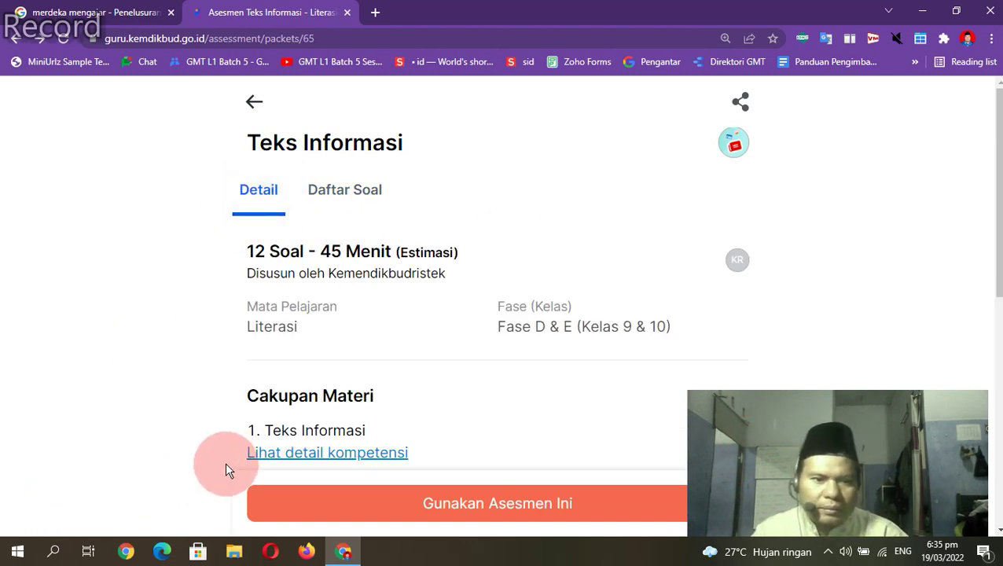
scroll(226, 448, "down", 5)
scroll(416, 436, "up", 5)
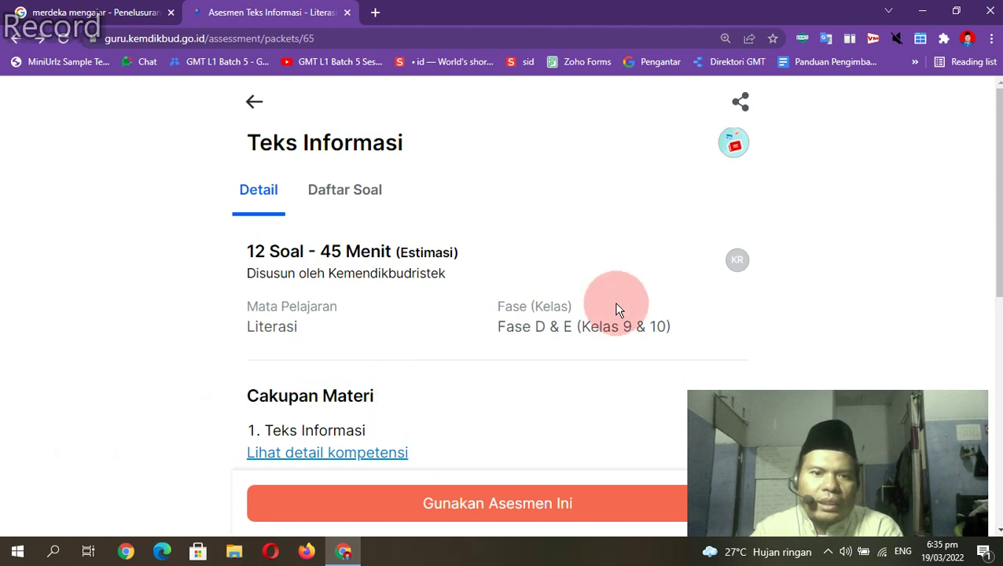
left_click(464, 507)
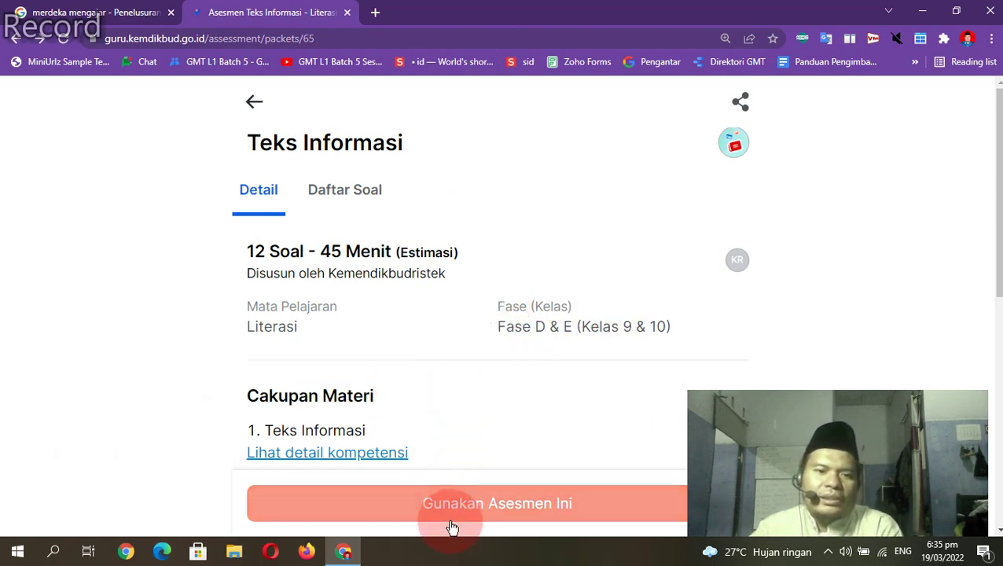
Step: Choose Online (Bagikan tautan ke murid) as the way to use the assessment and continue to the target class selection
left_click(504, 511)
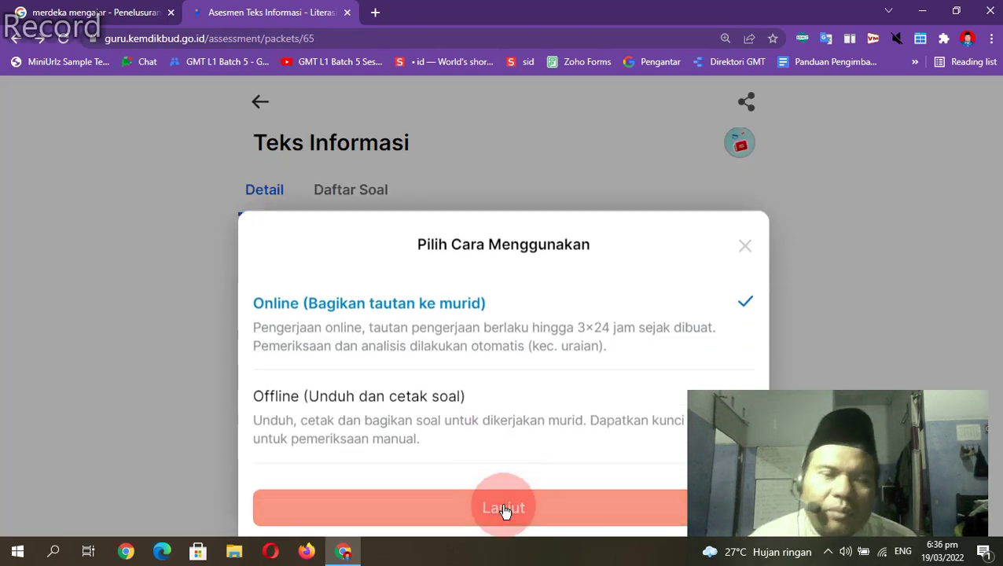
left_click(525, 314)
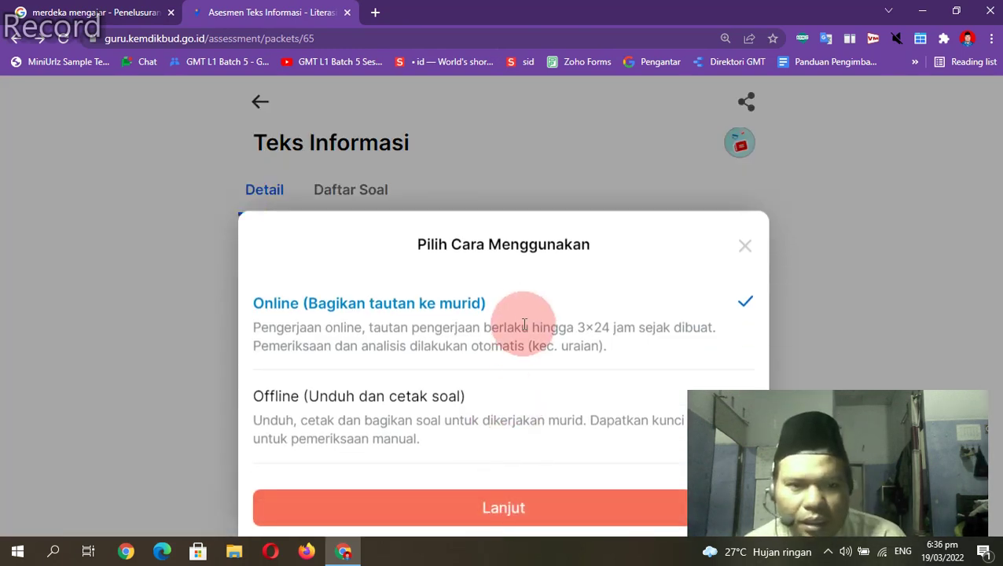
left_click(593, 503)
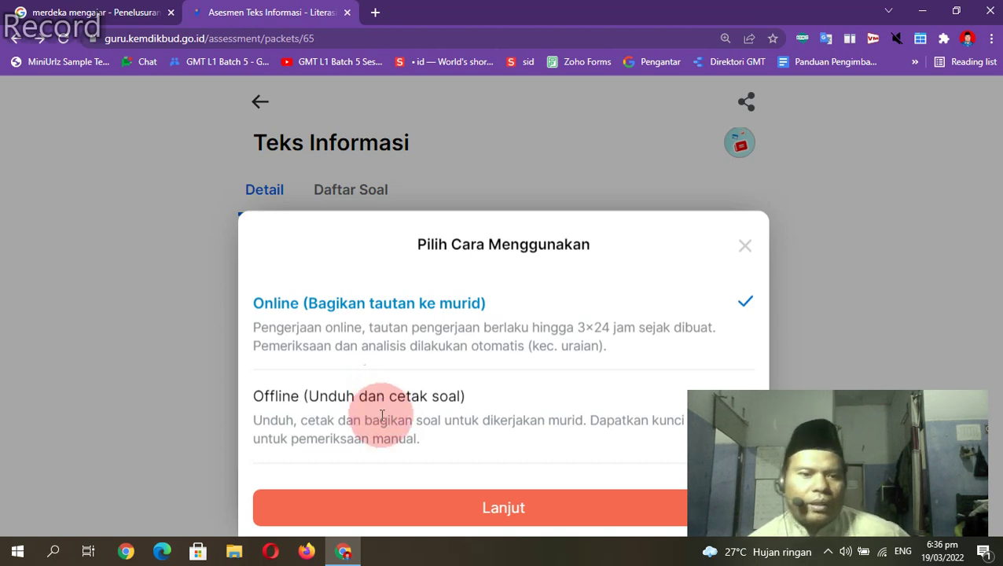
left_click(326, 403)
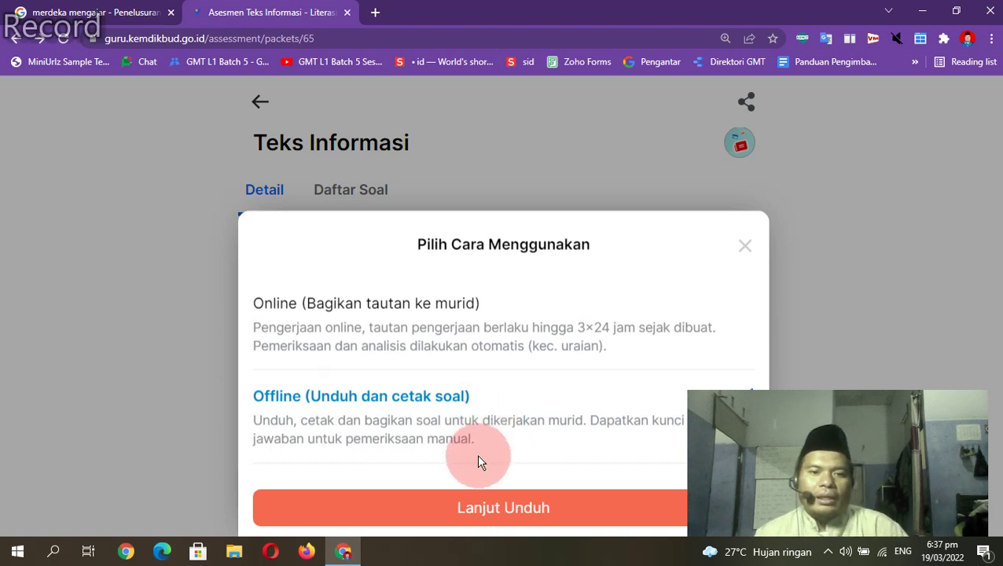
left_click(431, 324)
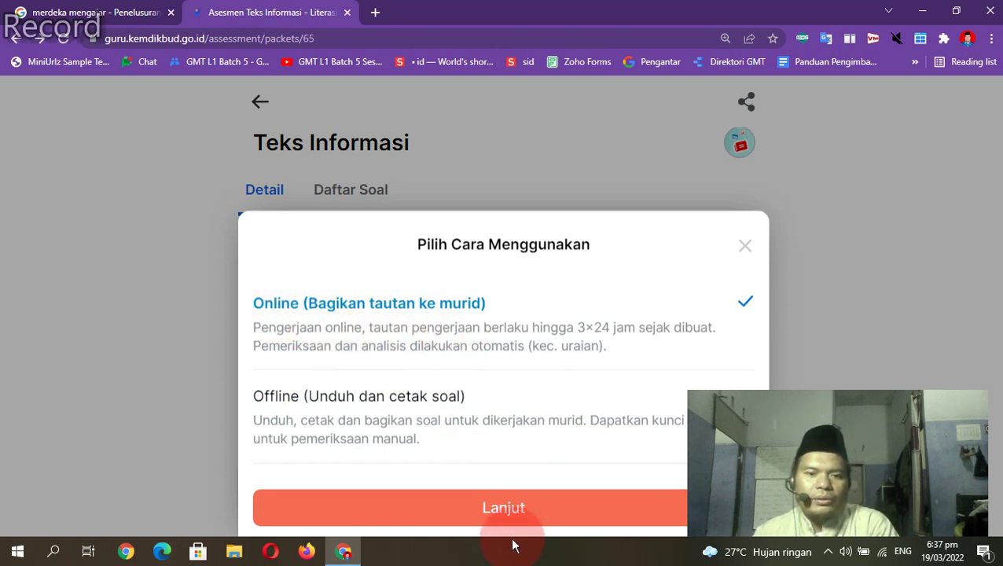
left_click(495, 514)
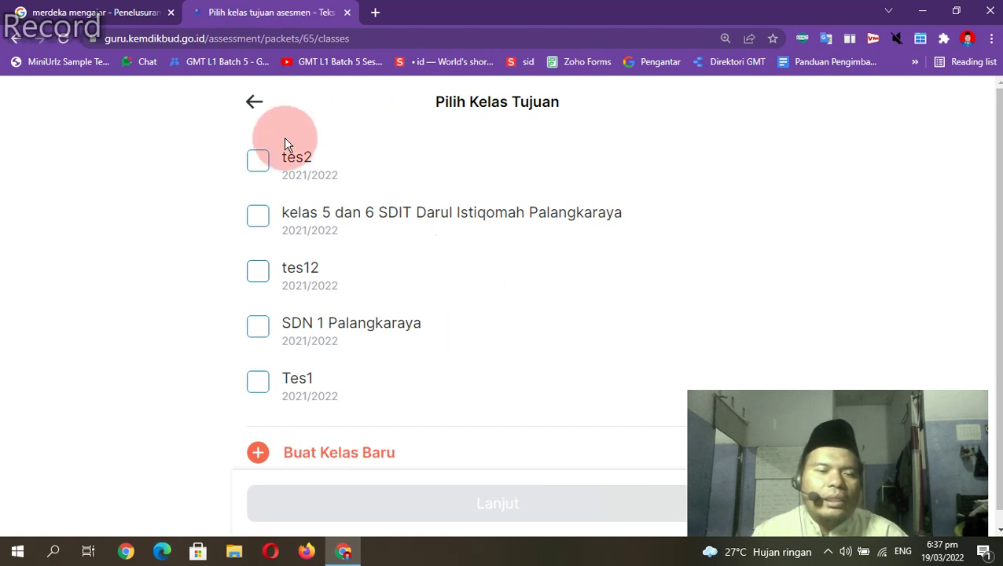
Step: Start creating a new class and name it SMPN 3 Palangkaraya
left_click(259, 453)
left_click(341, 182)
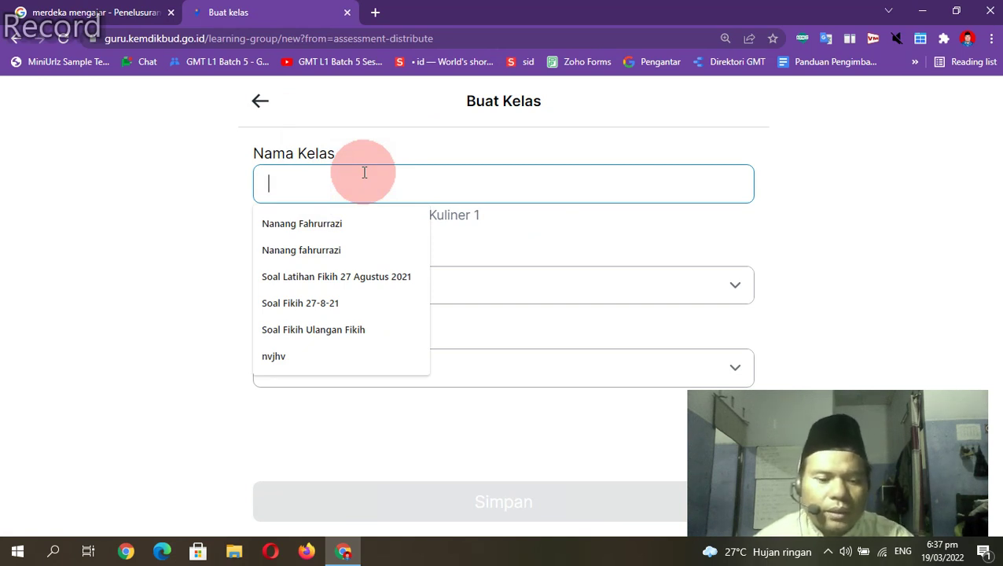
type("smp")
key("BackSpace")
key("BackSpace")
type("SMPN 3 Palangkaraya")
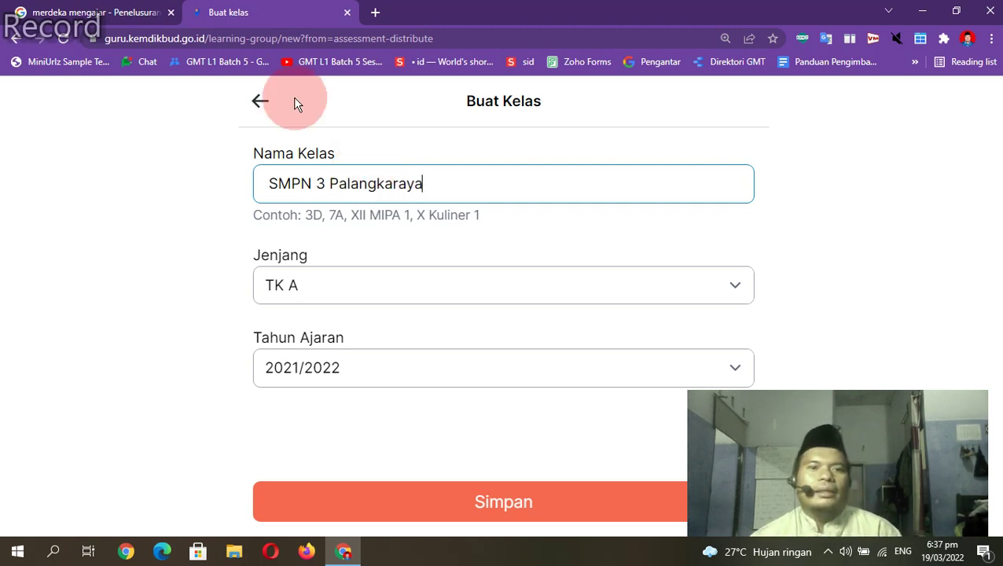
Step: Set the new class's Jenjang to Kelas 10 and save the class
left_click(365, 291)
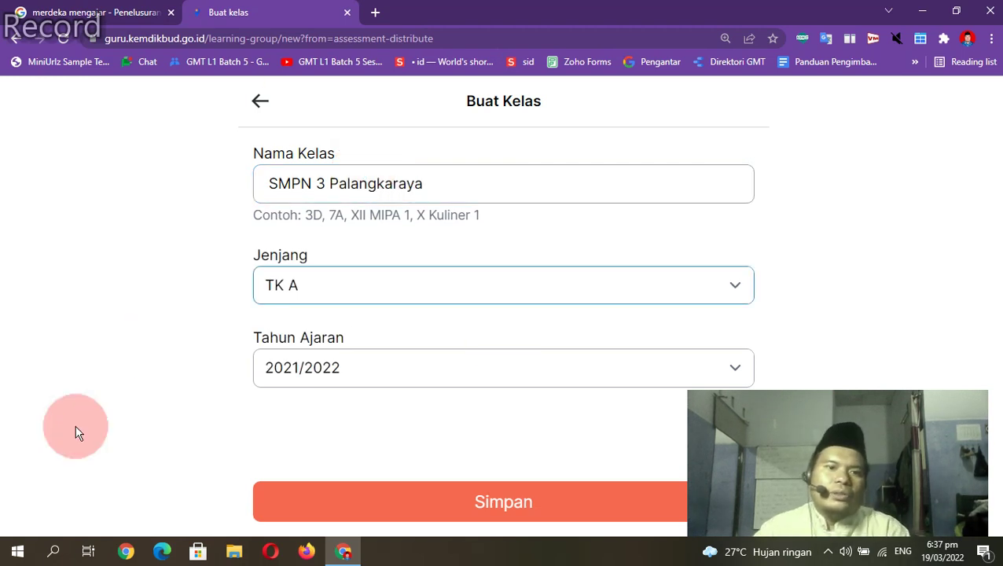
scroll(74, 465, "down", 6)
left_click(69, 390)
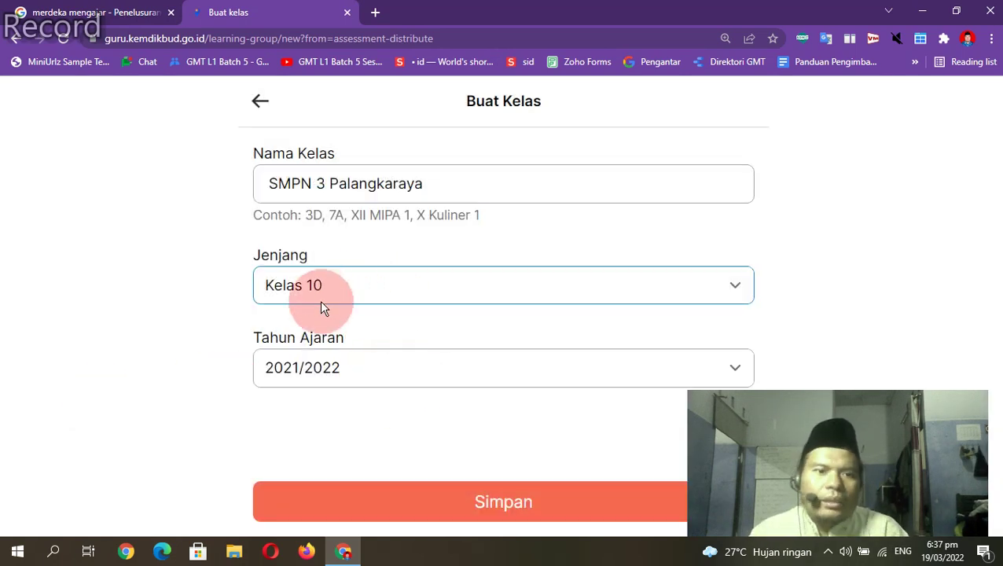
left_click(383, 291)
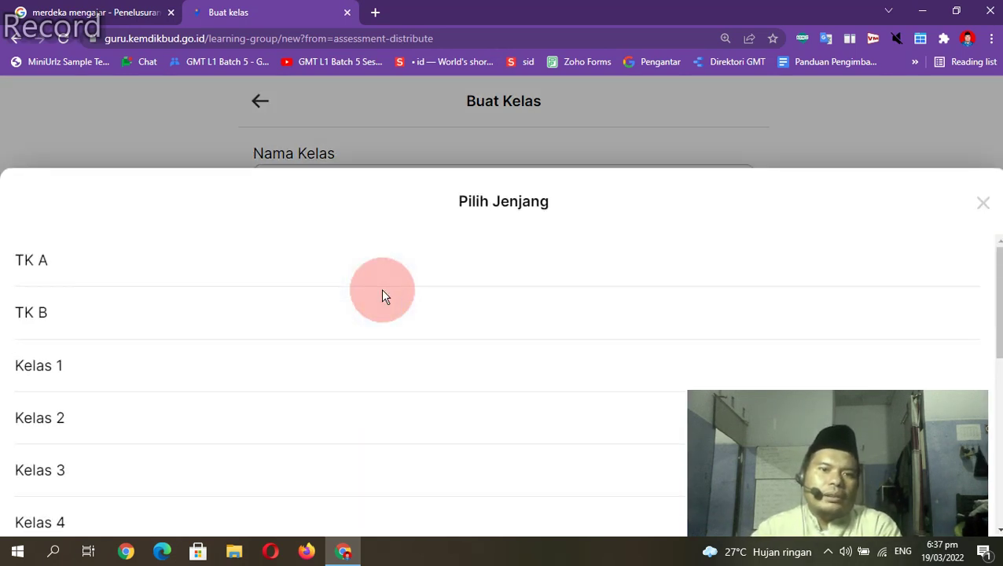
left_click(96, 125)
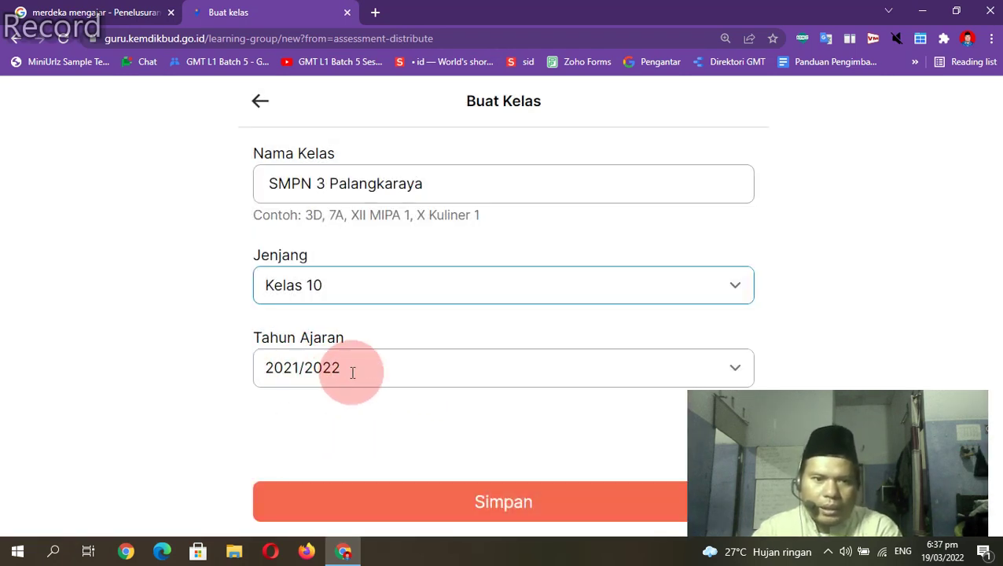
left_click(434, 497)
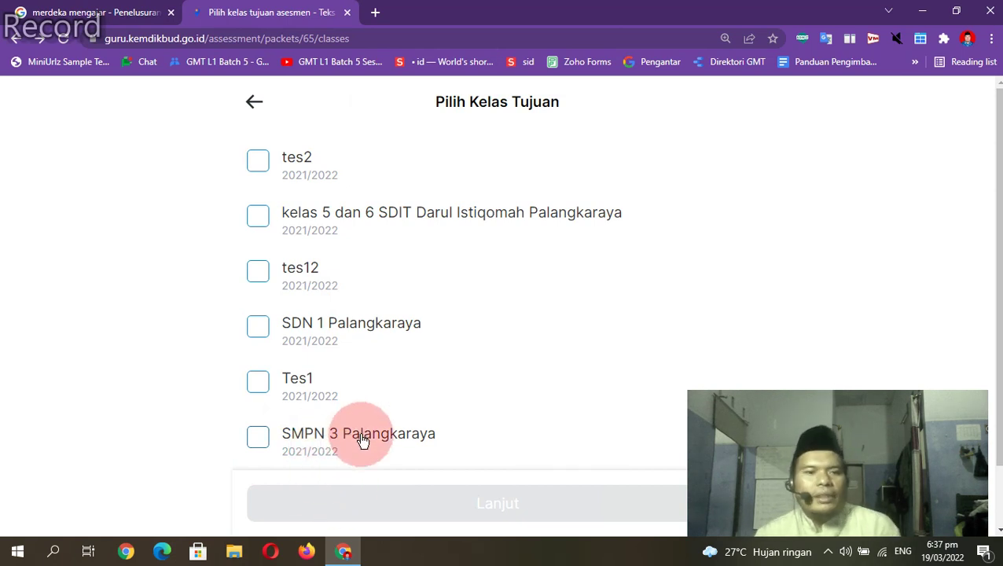
Step: Select SMPN 3 Palangkaraya as the target class and create its assessment link
scroll(362, 381, "down", 2)
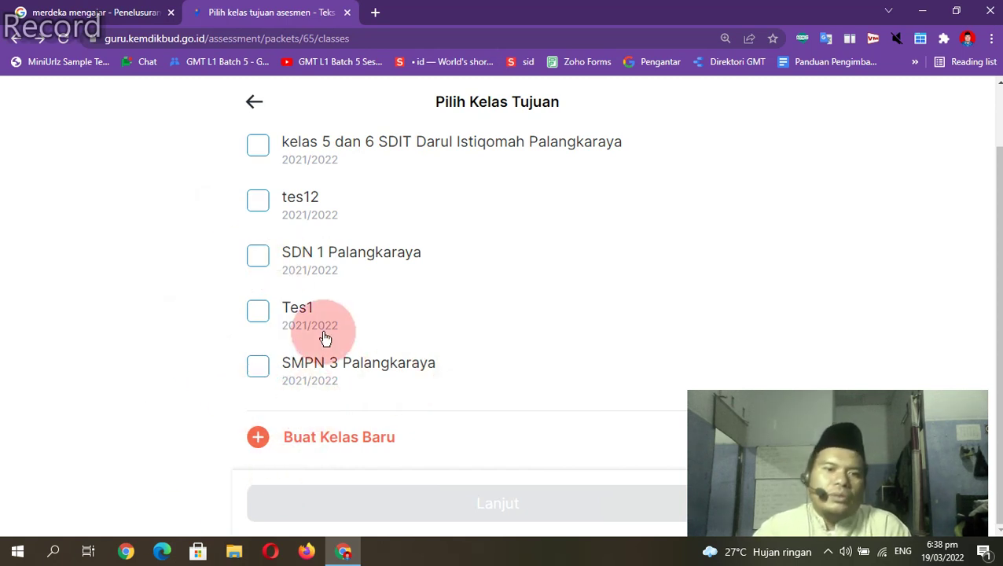
left_click(261, 374)
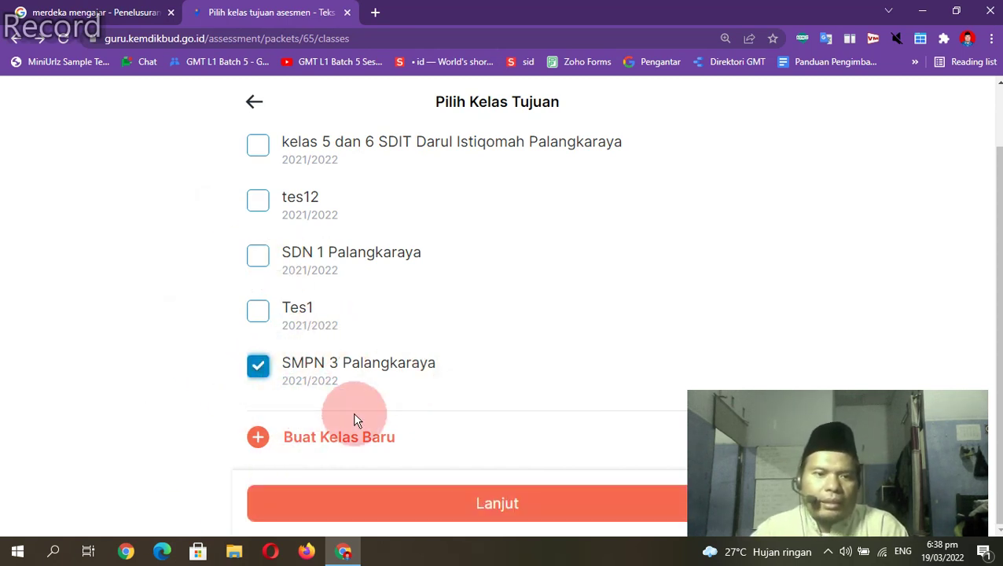
left_click(522, 515)
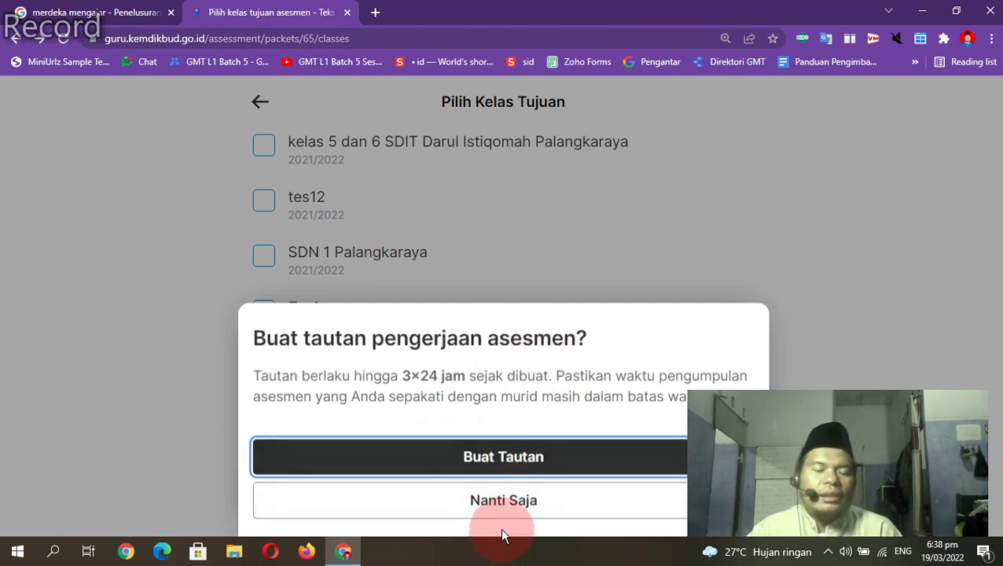
left_click(519, 463)
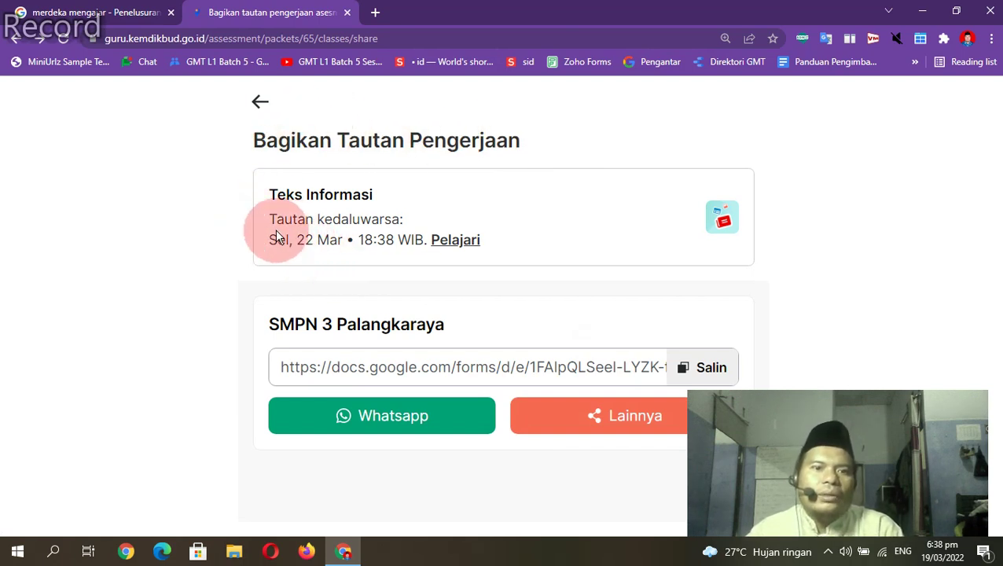
Step: Examine the link's expiry date and time and the form address generated for SMPN 3 Palangkaraya
left_click_drag(269, 227, 432, 224)
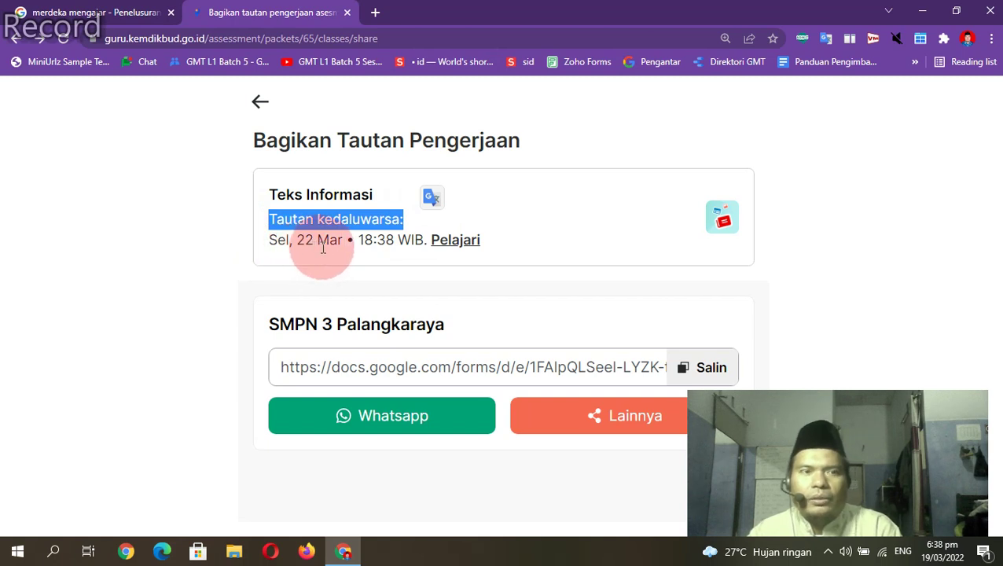
left_click_drag(360, 258, 394, 250)
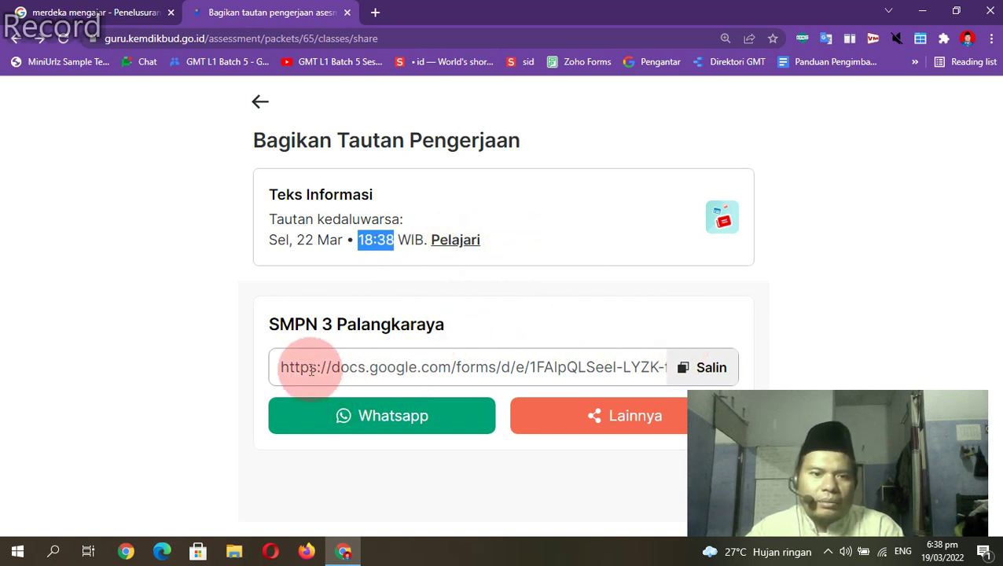
left_click_drag(280, 367, 590, 367)
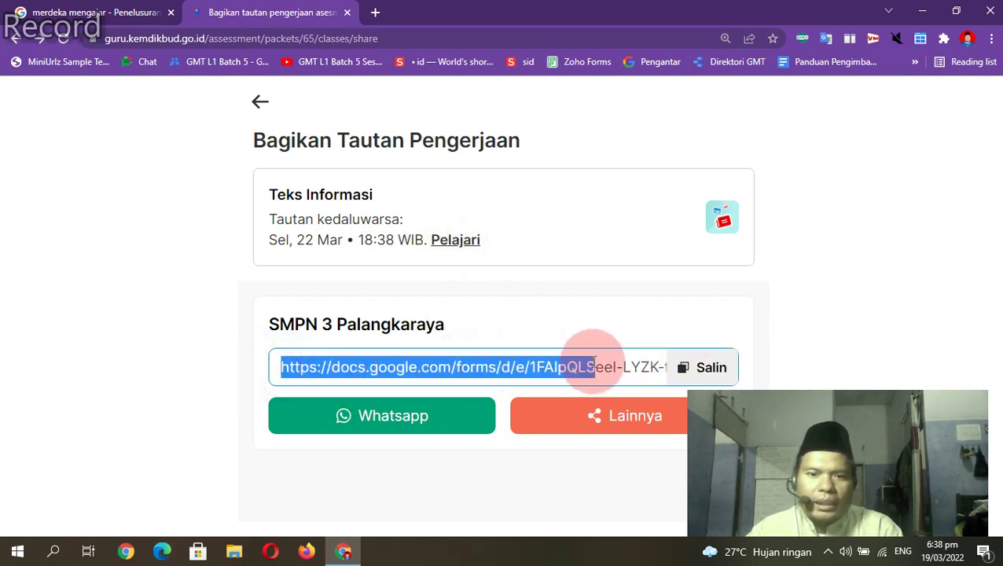
Step: Copy the SMPN 3 Palangkaraya assessment link and open it in a new browser tab
left_click(716, 370)
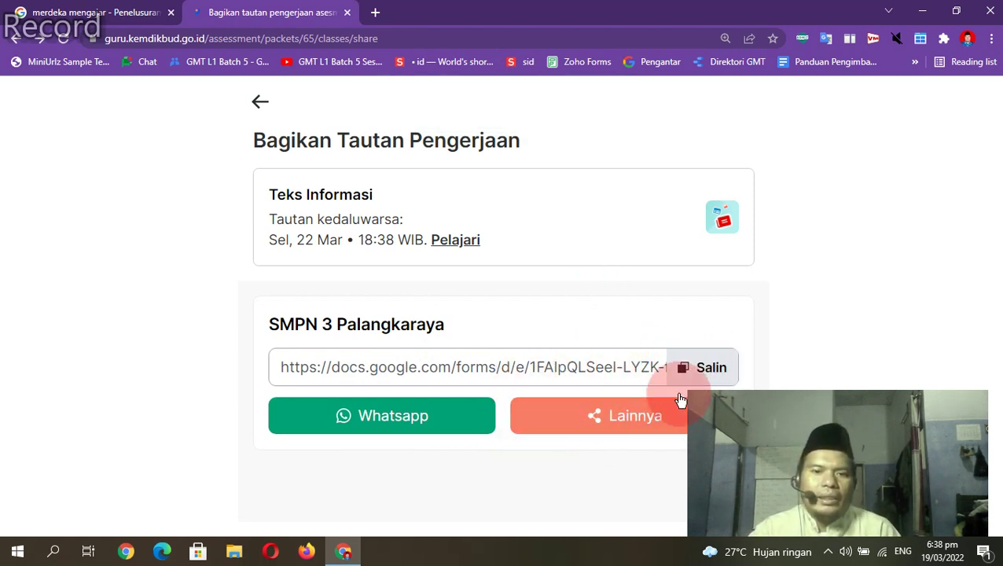
left_click(591, 429)
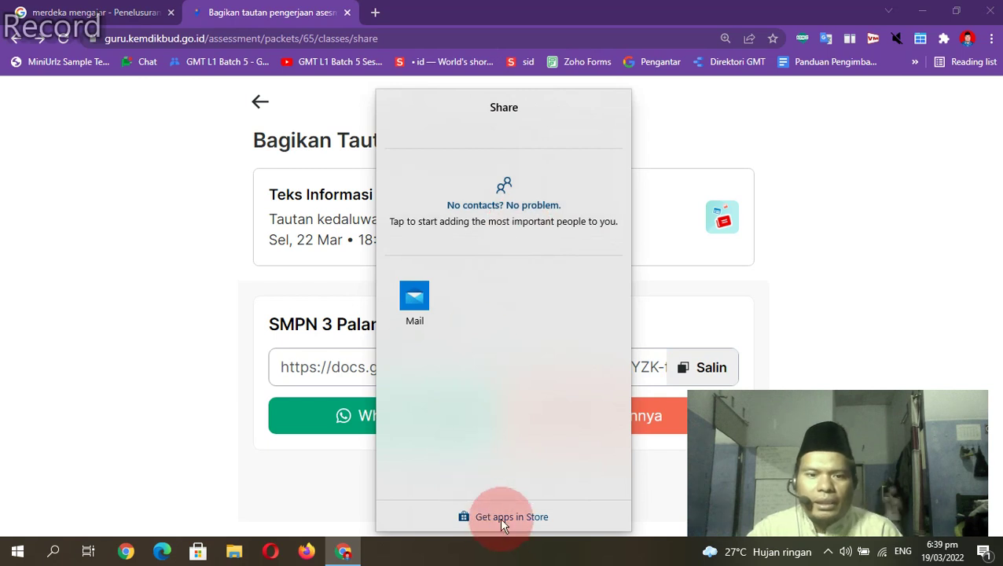
left_click(705, 118)
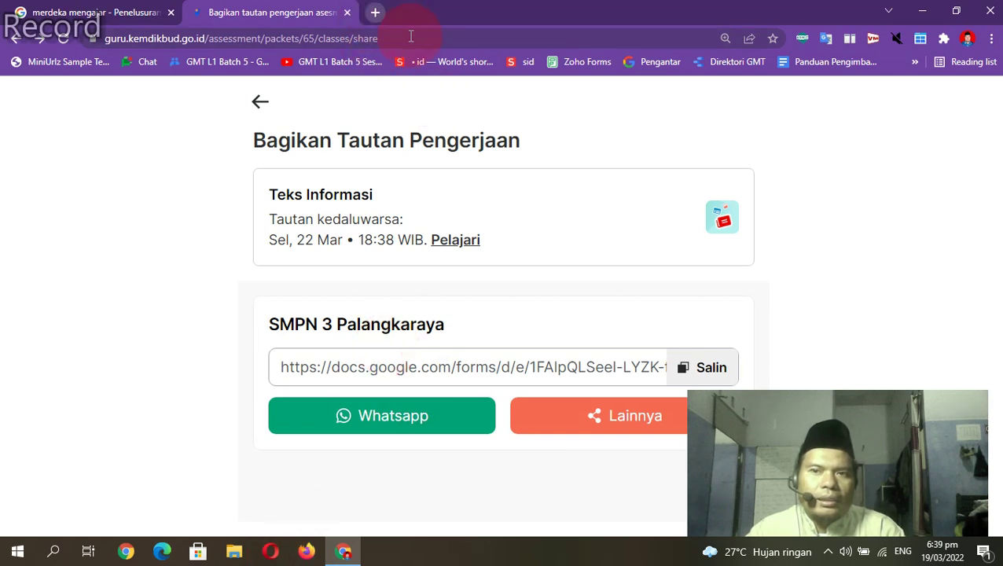
key("ctrl+t")
type("https://docs.google.com/forms/d/e/1FAIpQLSeel-LYZK-fmBPIdZSF-7GH-pbJg2lx197pjgz6b407AEXUdg/viewform?entry.2079695893=76861")
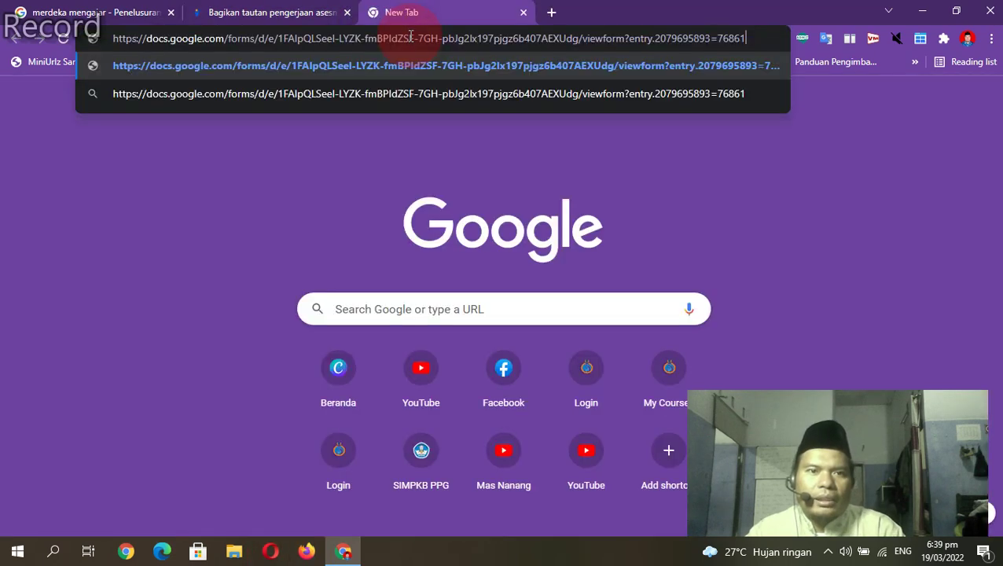
key("Return")
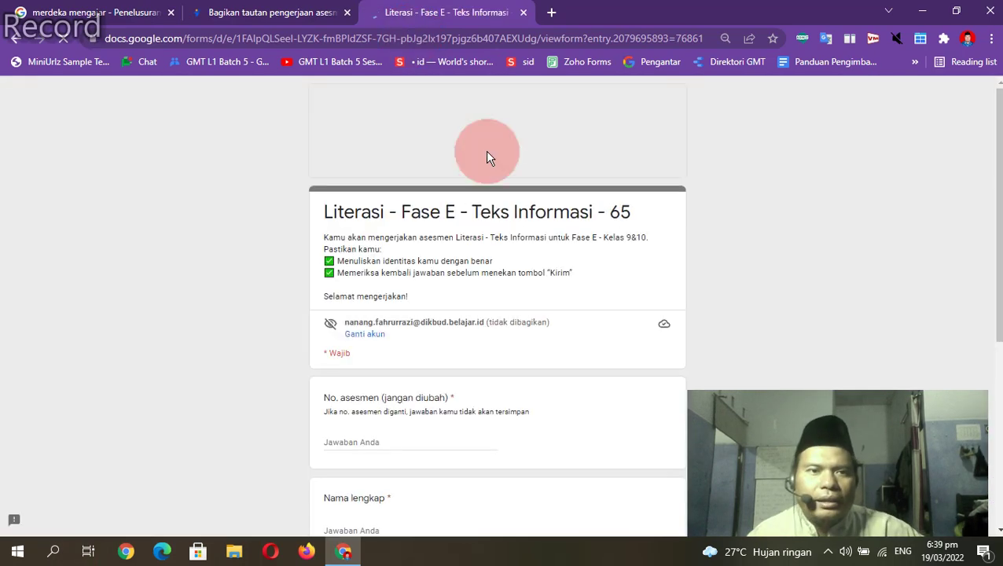
Step: Look over the assessment form's identity fields and fill in the student's full name under Nama lengkap
scroll(485, 173, "down", 4)
scroll(460, 188, "up", 4)
scroll(433, 228, "down", 4)
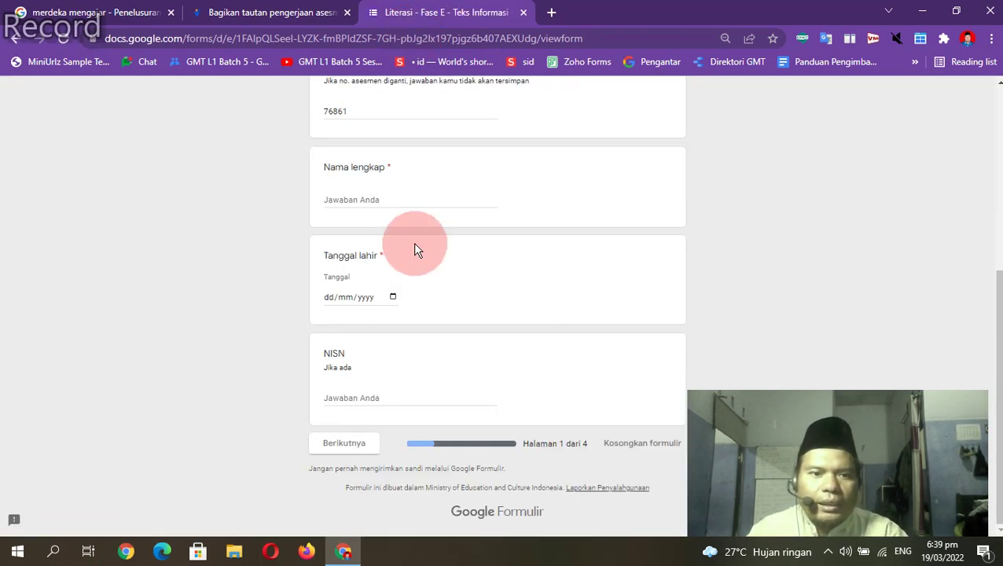
scroll(386, 368, "up", 3)
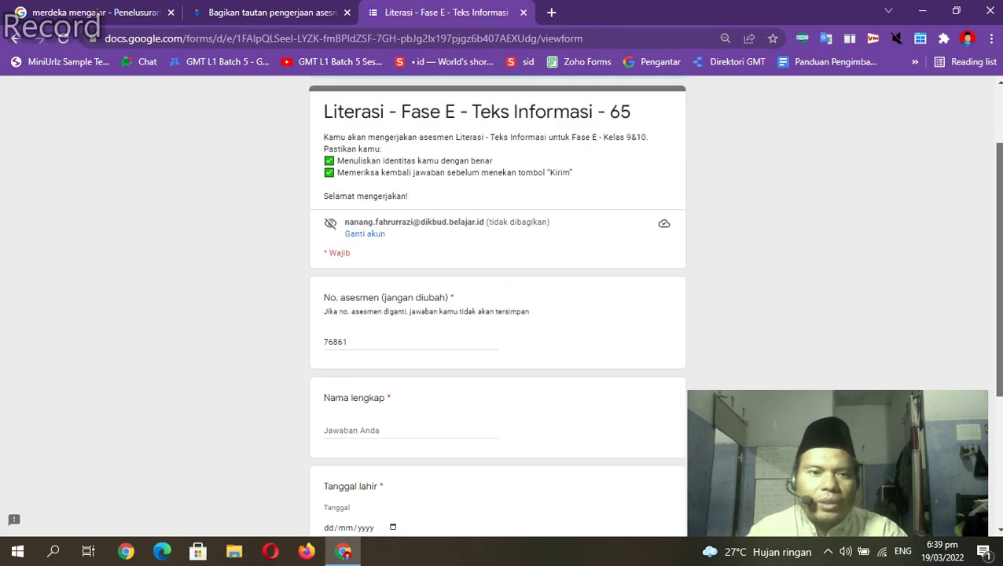
left_click_drag(996, 267, 995, 361)
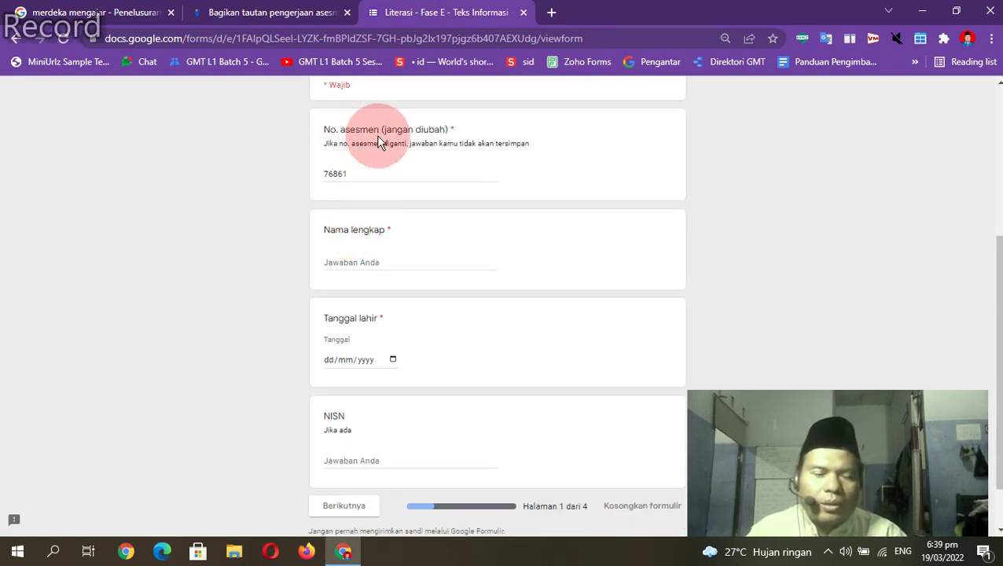
left_click(374, 178)
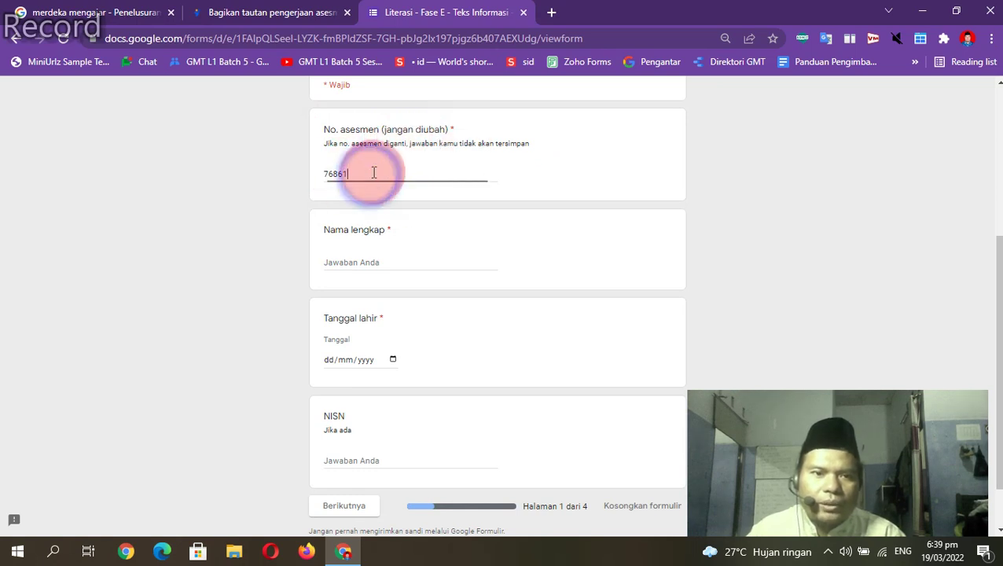
left_click(356, 263)
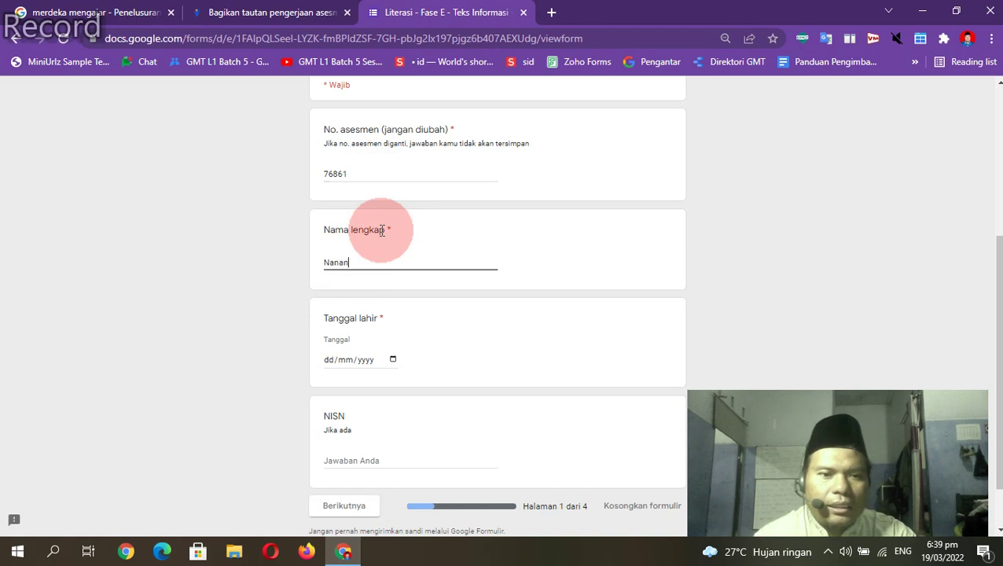
Step: Fill in the student's date of birth under Tanggal lahir using the calendar
left_click(390, 359)
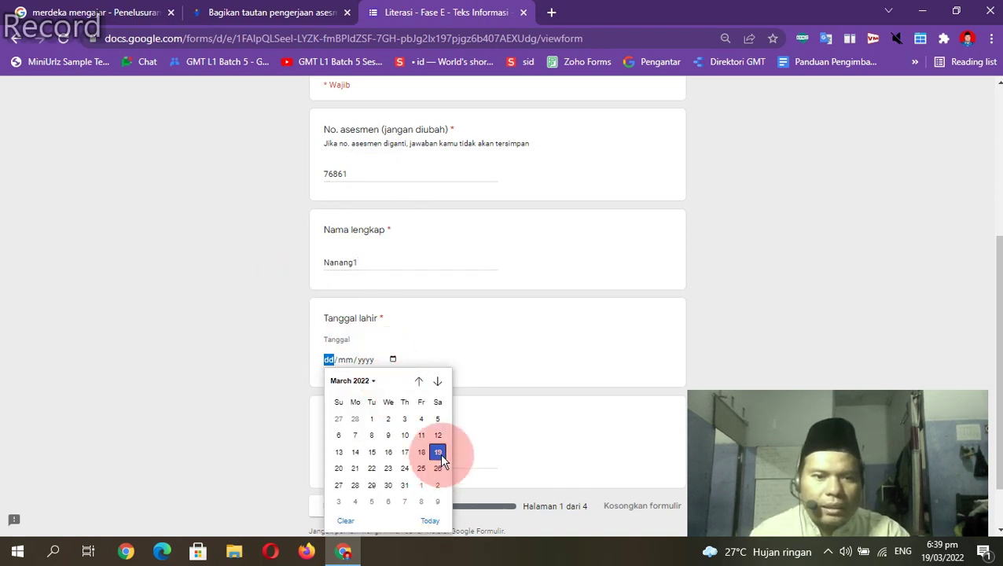
left_click(370, 383)
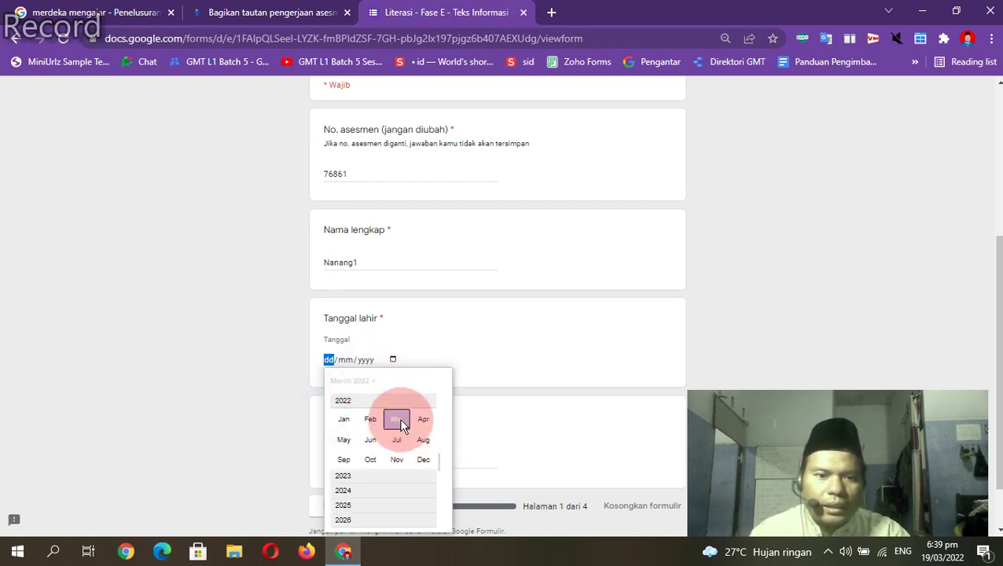
left_click(347, 476)
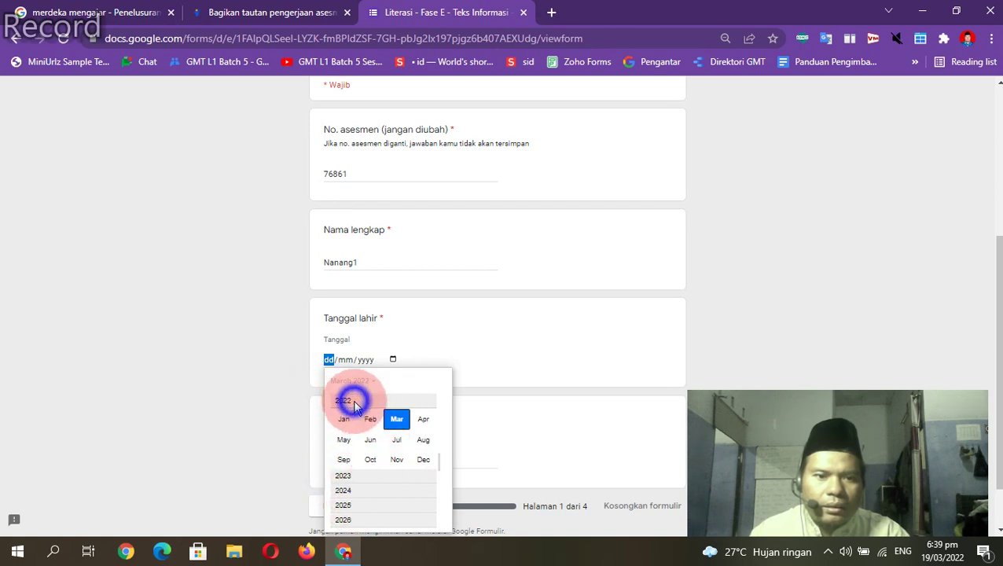
left_click(396, 419)
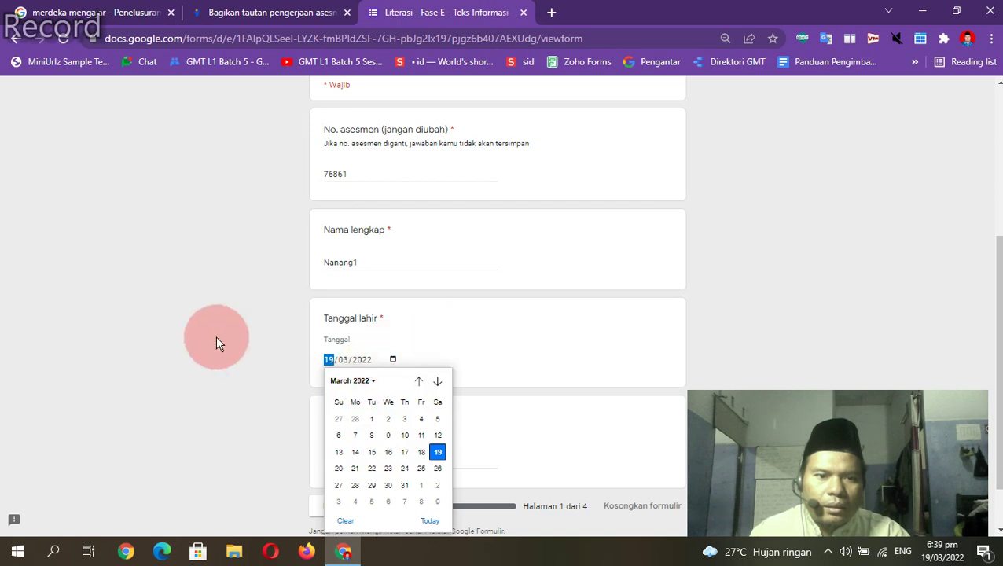
left_click(271, 333)
Step: Enter the student's NISN number and continue to the form's second page
left_click(349, 463)
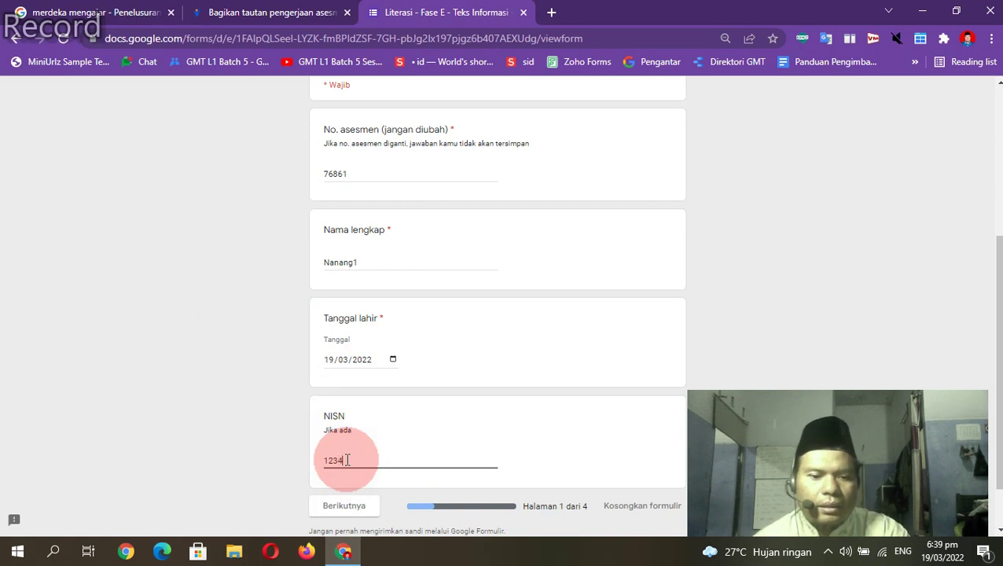
type("123456")
scroll(379, 436, "down", 2)
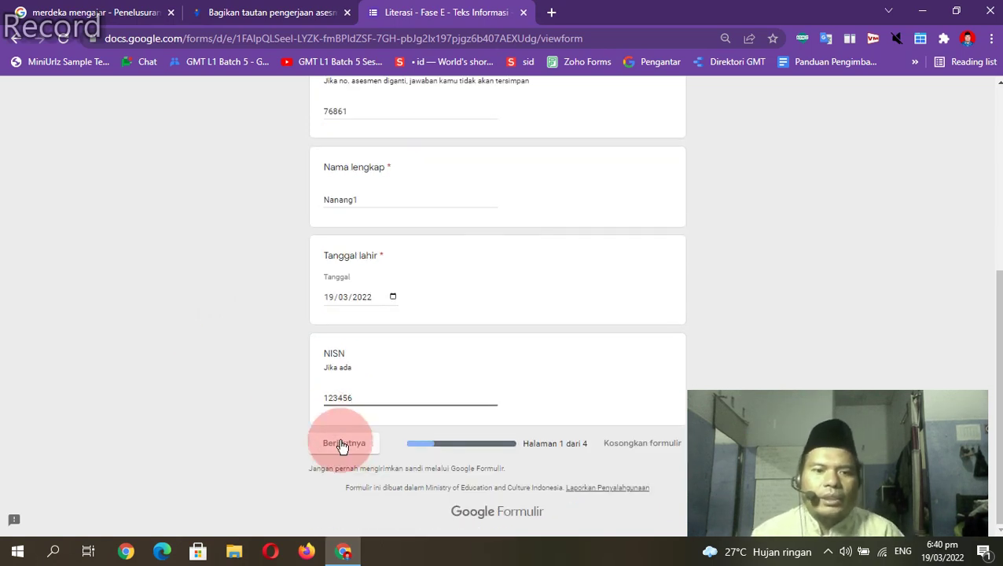
left_click(350, 443)
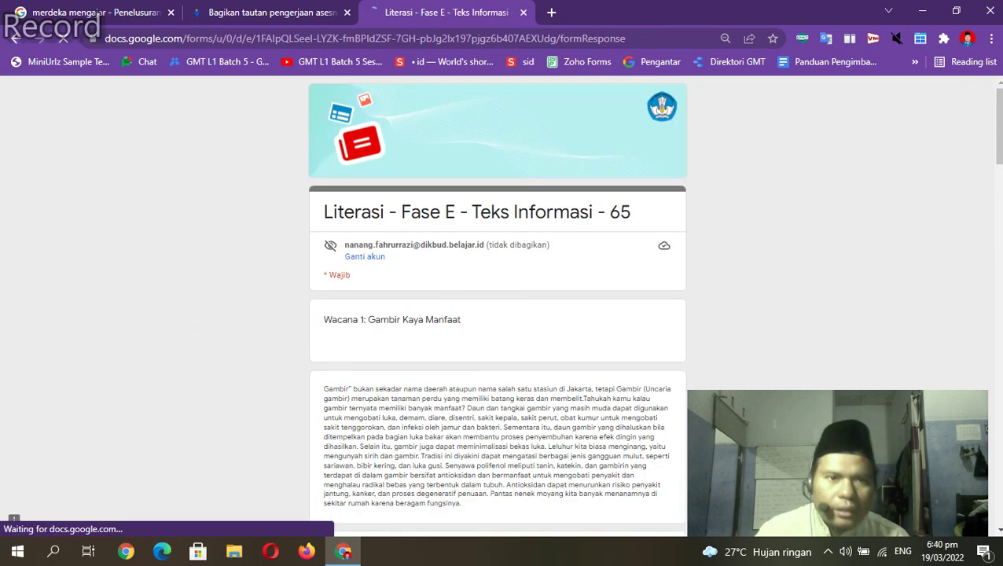
Step: Look over the first reading passage, Wacana 1: Gambir Kaya Manfaat, with its pictures
scroll(994, 107, "down", 3)
scroll(994, 107, "up", 2)
scroll(267, 283, "down", 2)
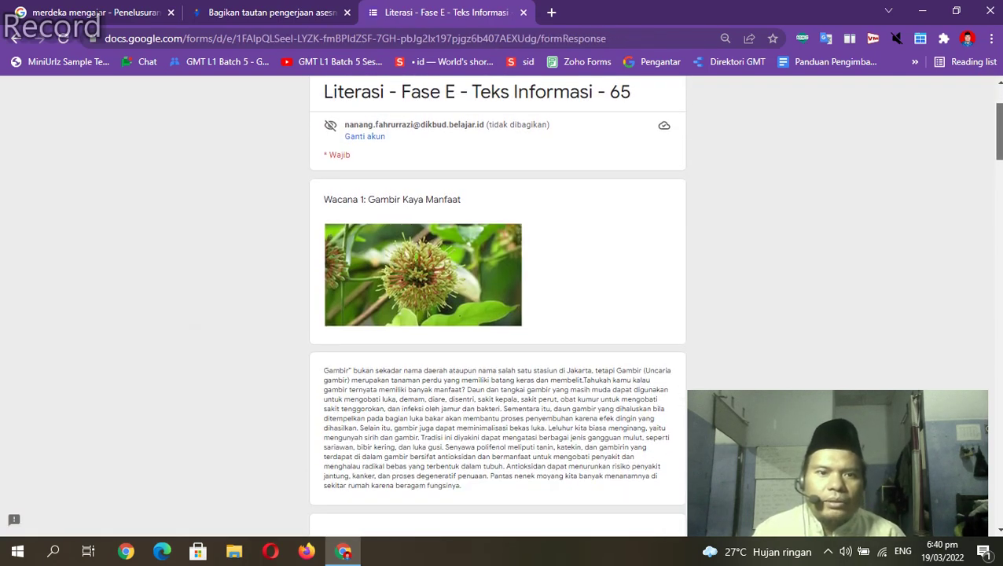
scroll(267, 283, "up", 1)
scroll(267, 283, "down", 2)
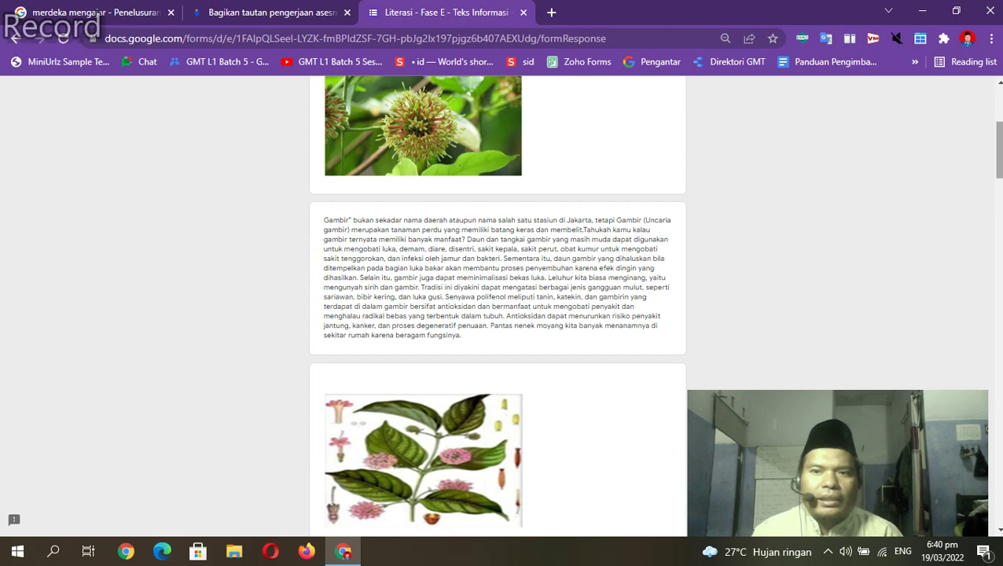
scroll(997, 108, "up", 3)
scroll(996, 108, "down", 2)
scroll(997, 108, "up", 1)
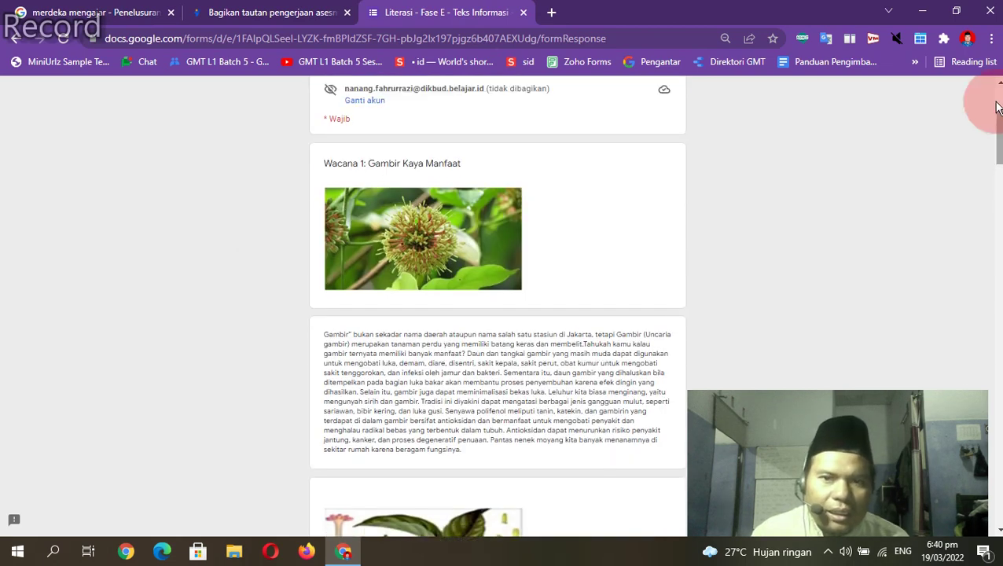
Step: Enlarge the form page by three browser zoom levels to make the passage easier to read
left_click(991, 38)
left_click(951, 176)
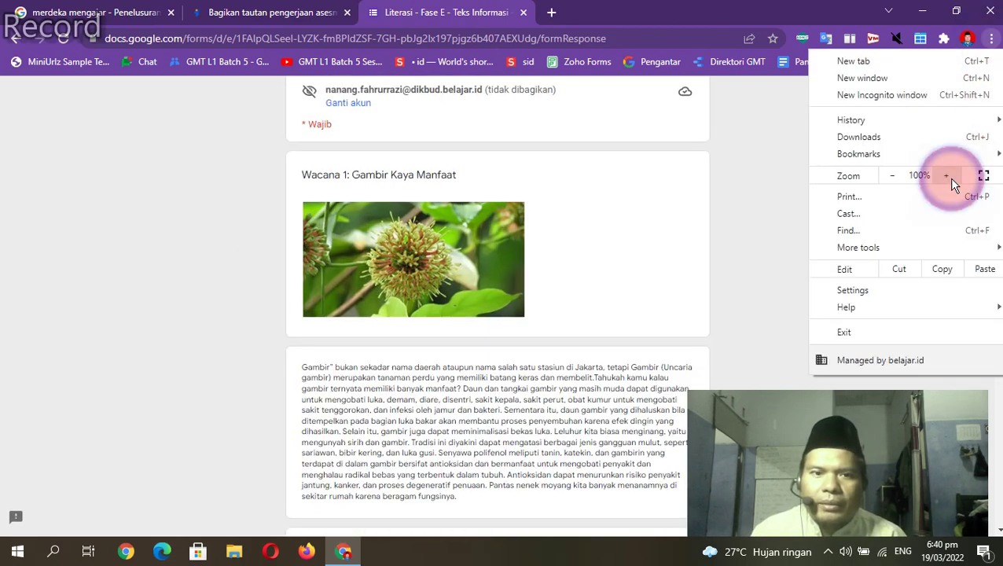
left_click(951, 177)
left_click(951, 176)
left_click(771, 245)
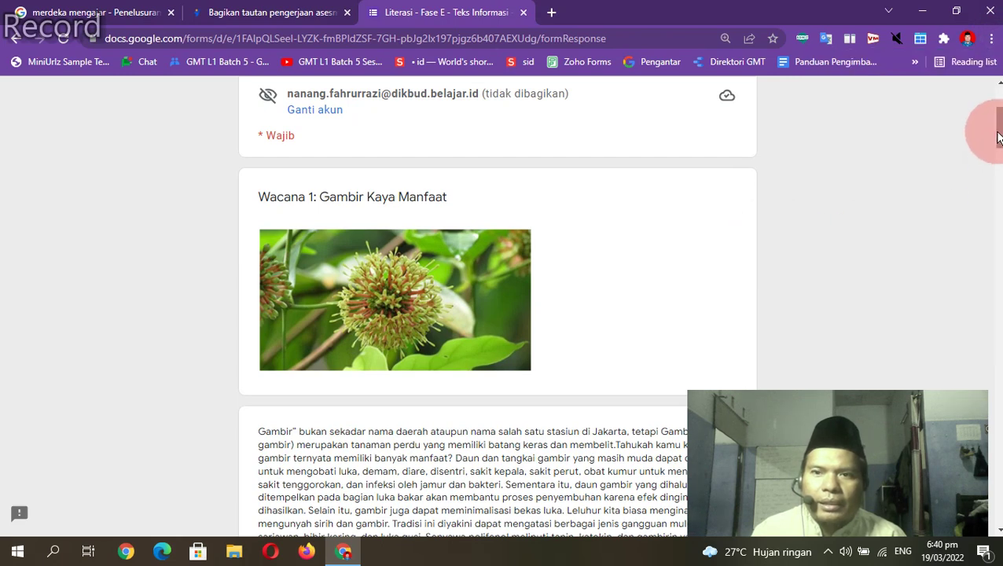
Step: Read the Gambir Kaya Manfaat text and its plant illustrations through to the first question
scroll(999, 127, "up", 1)
scroll(497, 315, "down", 2)
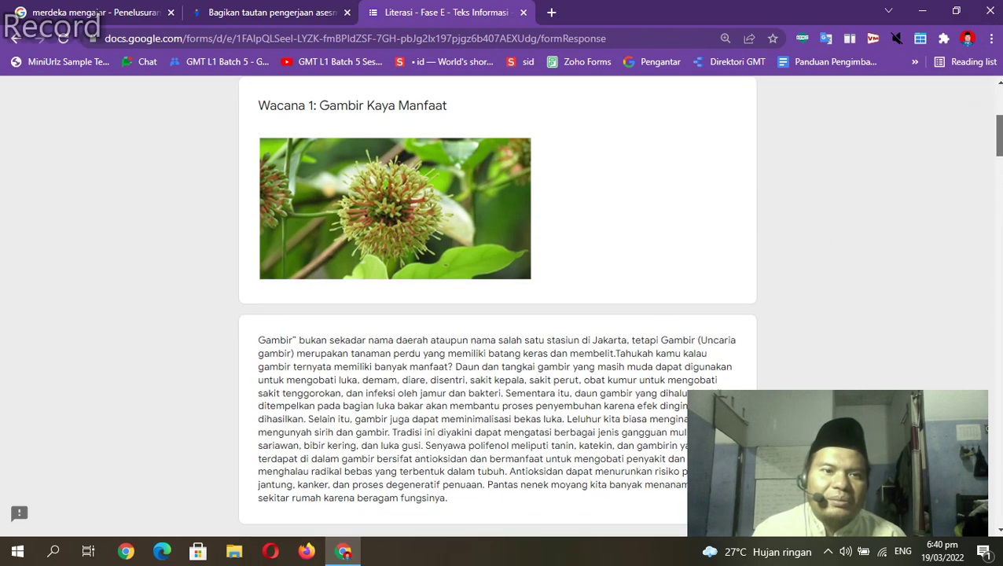
left_click(979, 161)
left_click(359, 144)
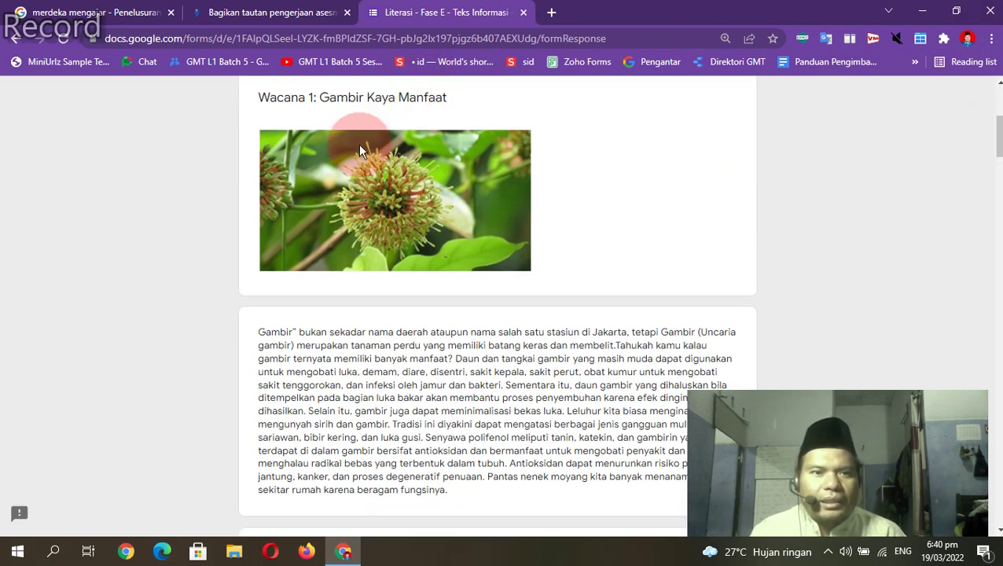
left_click(385, 259)
left_click(424, 359)
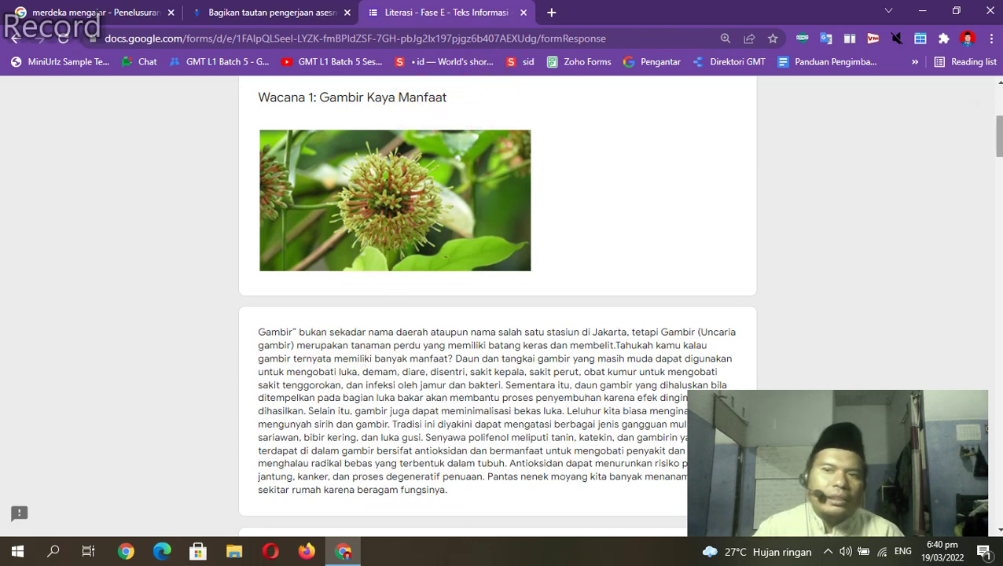
scroll(496, 314, "down", 1)
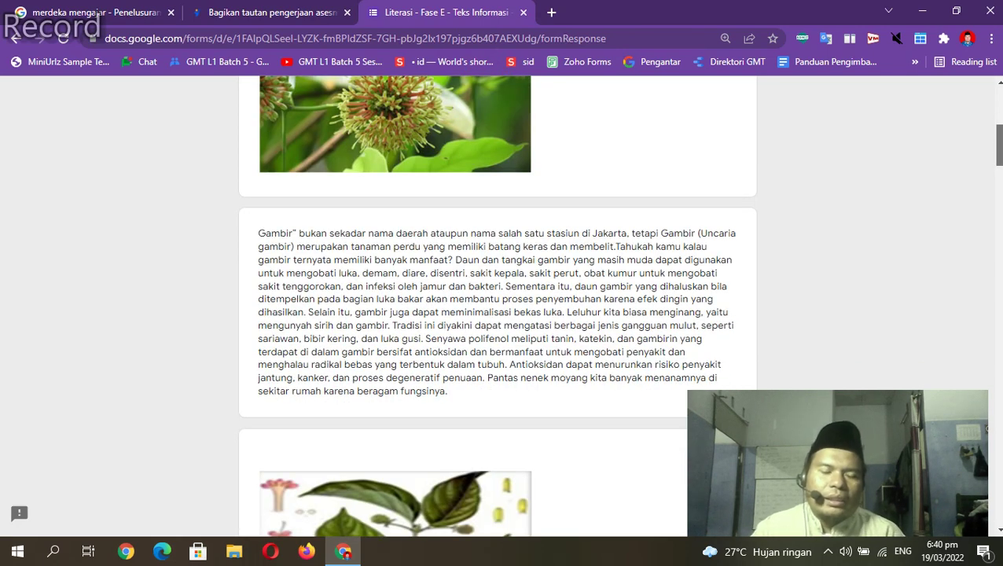
scroll(497, 314, "down", 1)
scroll(497, 314, "up", 1)
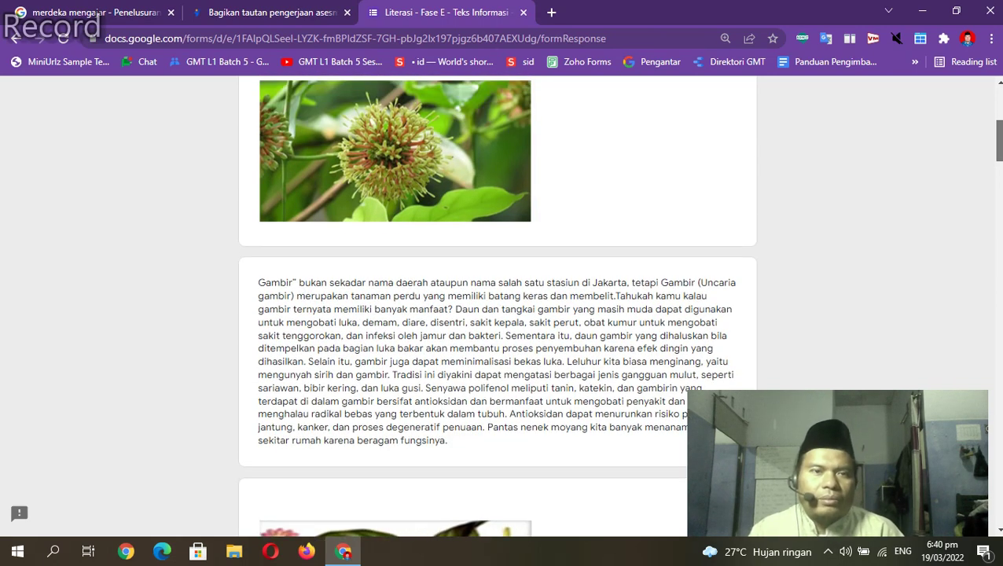
scroll(497, 314, "down", 1)
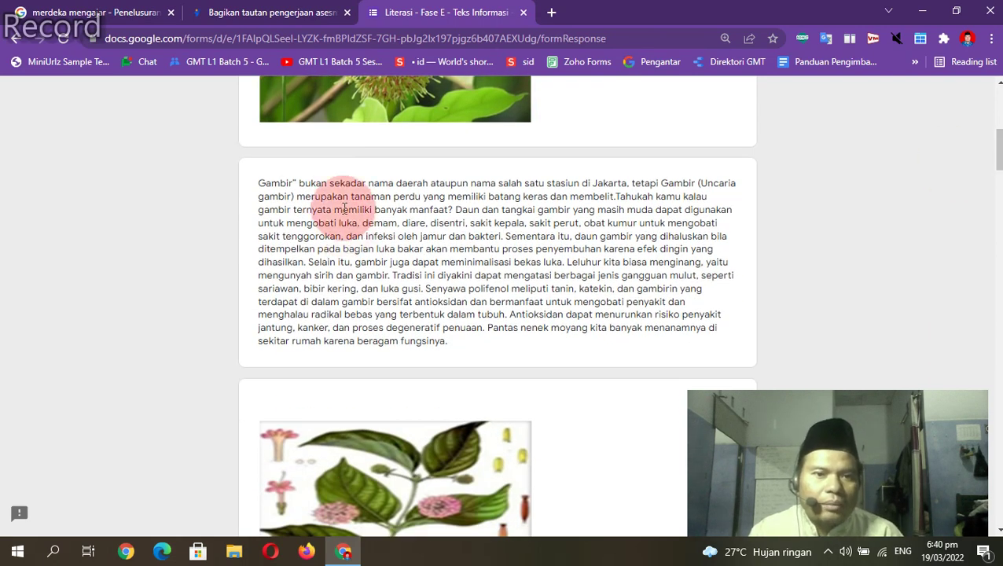
left_click_drag(297, 183, 314, 211)
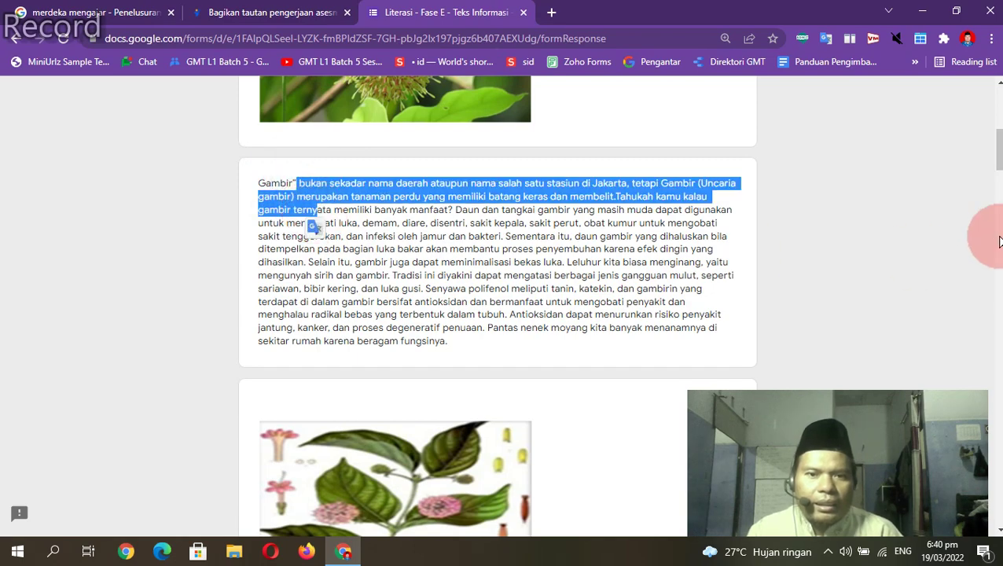
left_click_drag(998, 146, 998, 241)
key("Page_Down")
key("Page_Down")
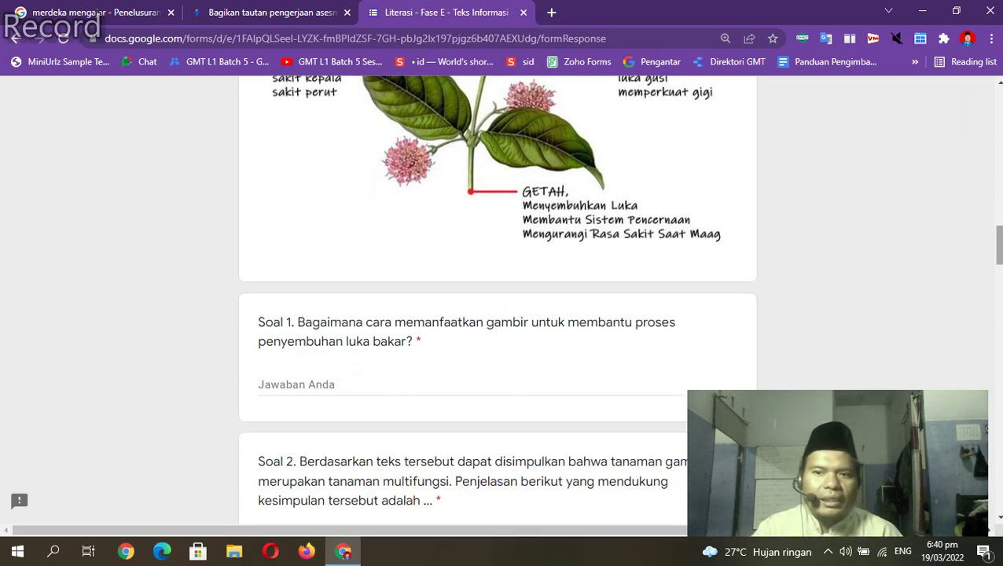
Step: Examine Soal 1 about using gambir to heal burns and its required short-answer field
scroll(427, 230, "down", 2)
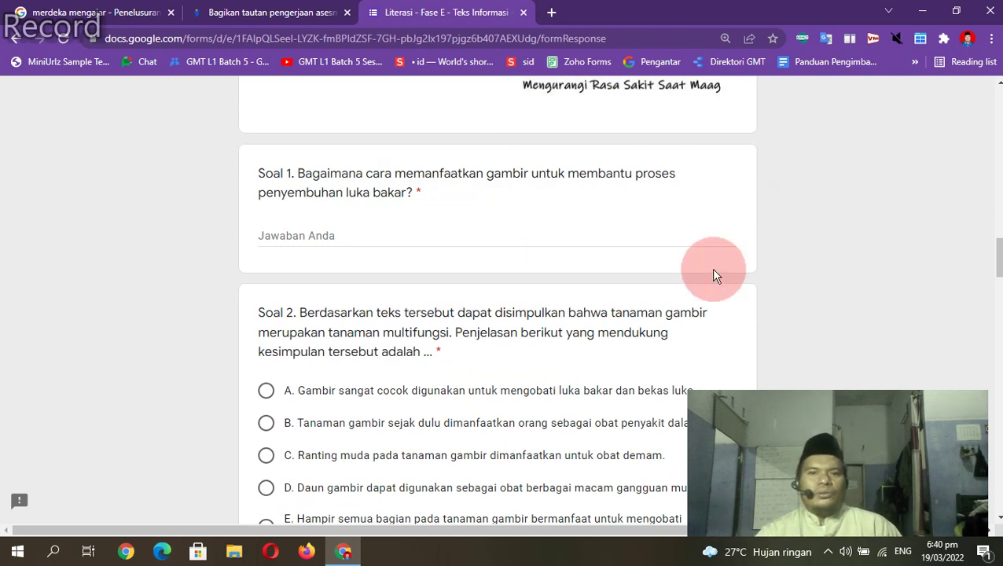
left_click(319, 235)
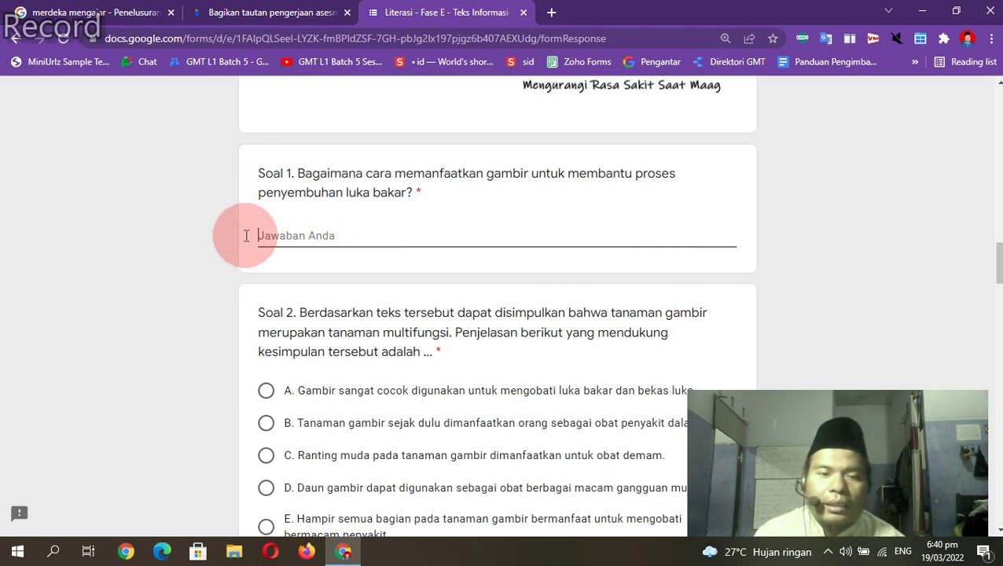
scroll(497, 314, "up", 1)
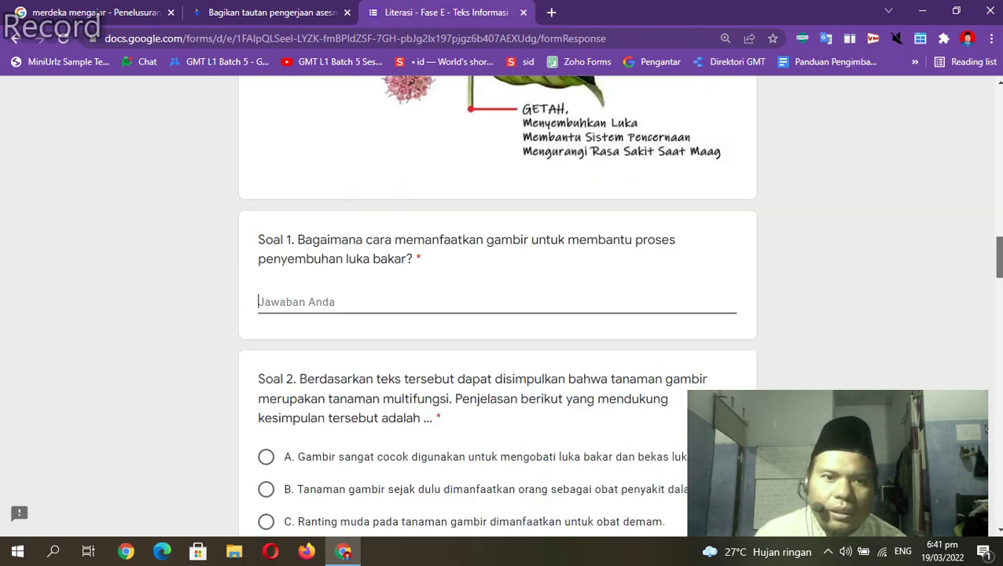
scroll(497, 314, "up", 1)
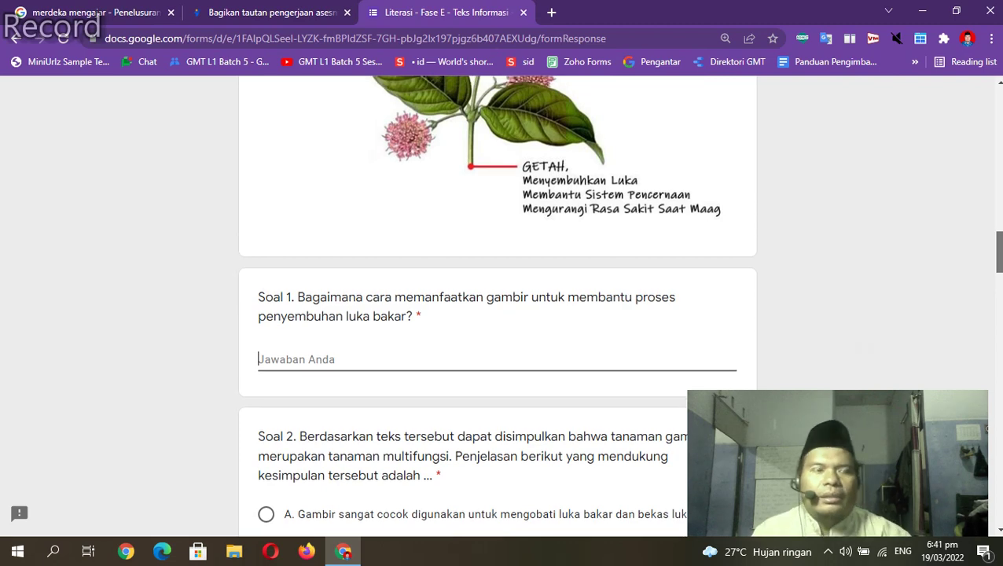
scroll(496, 314, "down", 2)
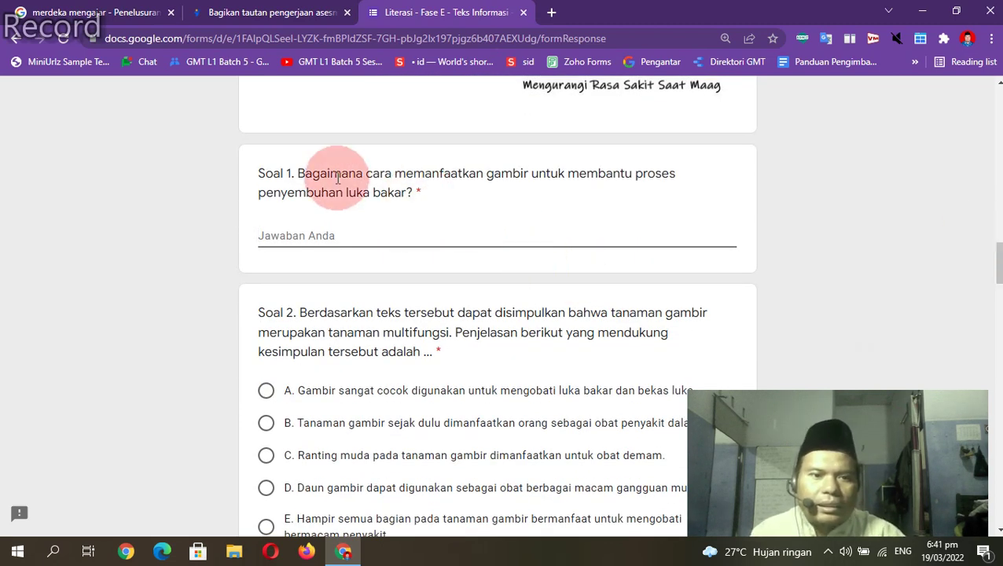
scroll(982, 257, "up", 1)
left_click(507, 248)
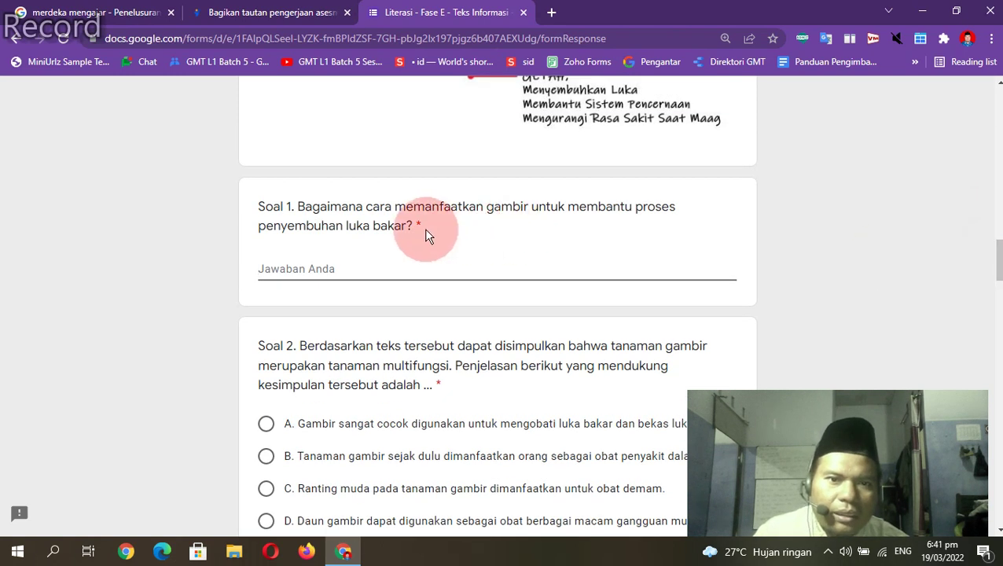
left_click_drag(312, 206, 344, 226)
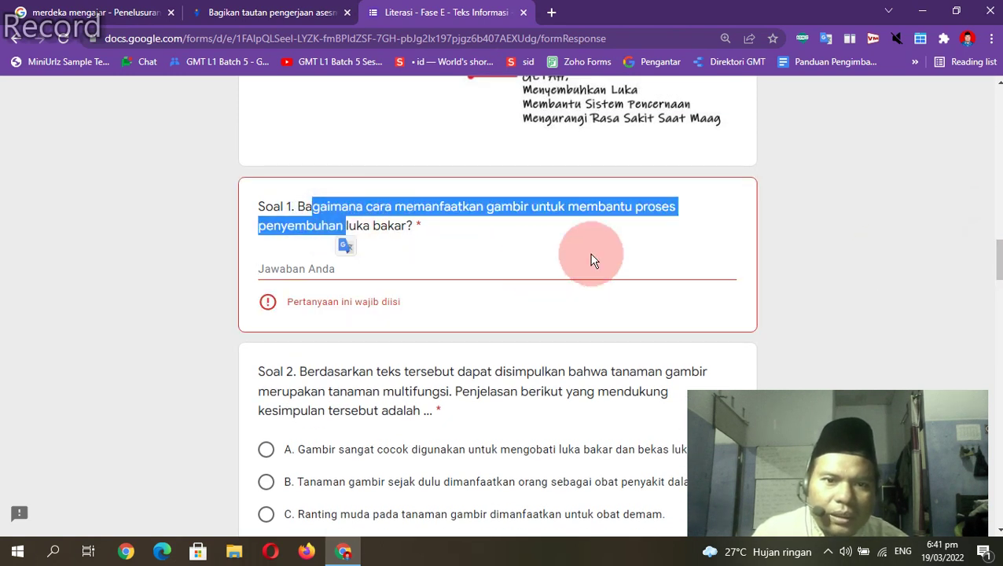
left_click(385, 224)
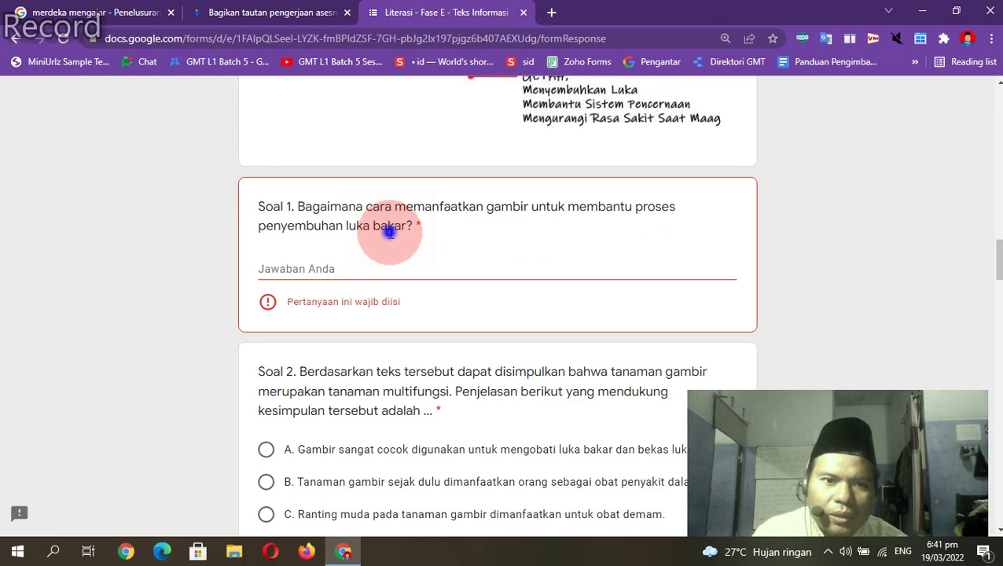
left_click(362, 265)
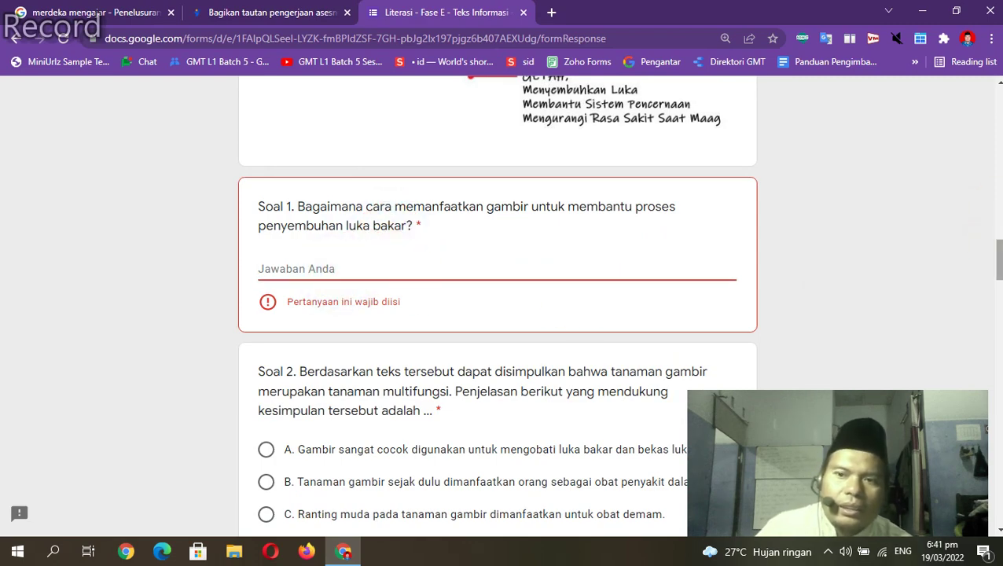
Step: Reread the Gambir passage and answer Soal 1 with "menempelkan gambir ke luka"
scroll(497, 307, "up", 6)
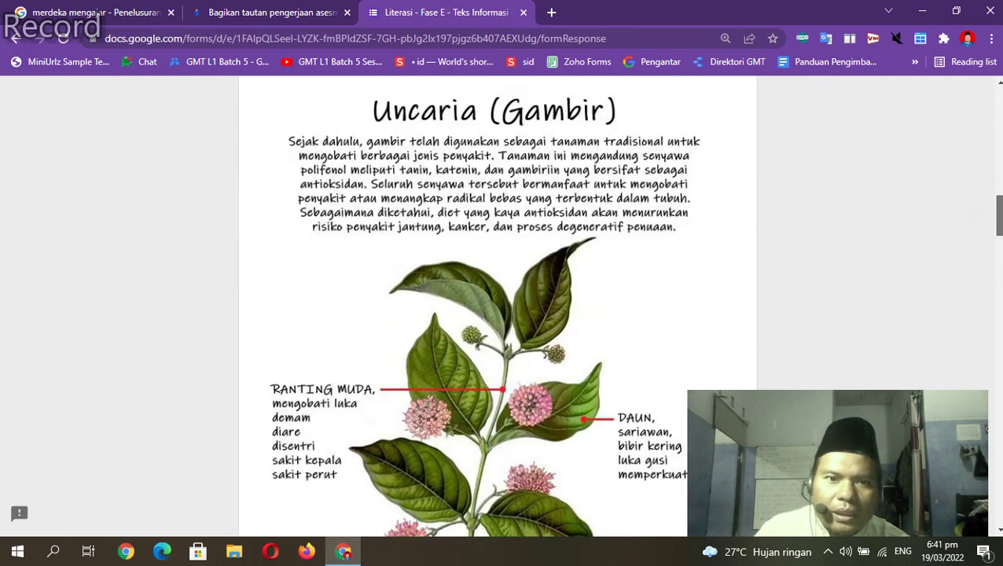
scroll(497, 307, "up", 10)
scroll(534, 186, "up", 4)
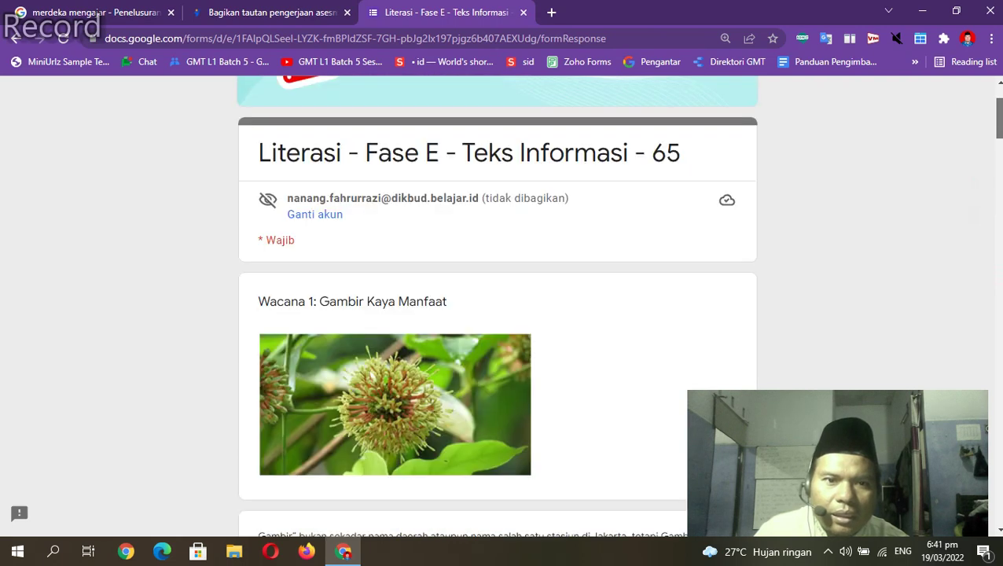
scroll(535, 187, "down", 5)
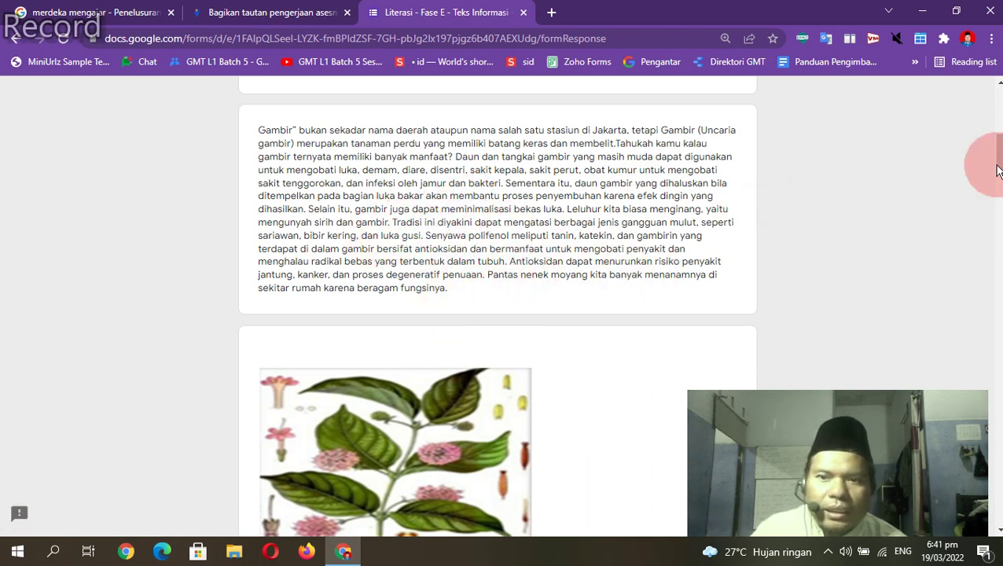
left_click_drag(992, 154, 998, 253)
left_click(370, 353)
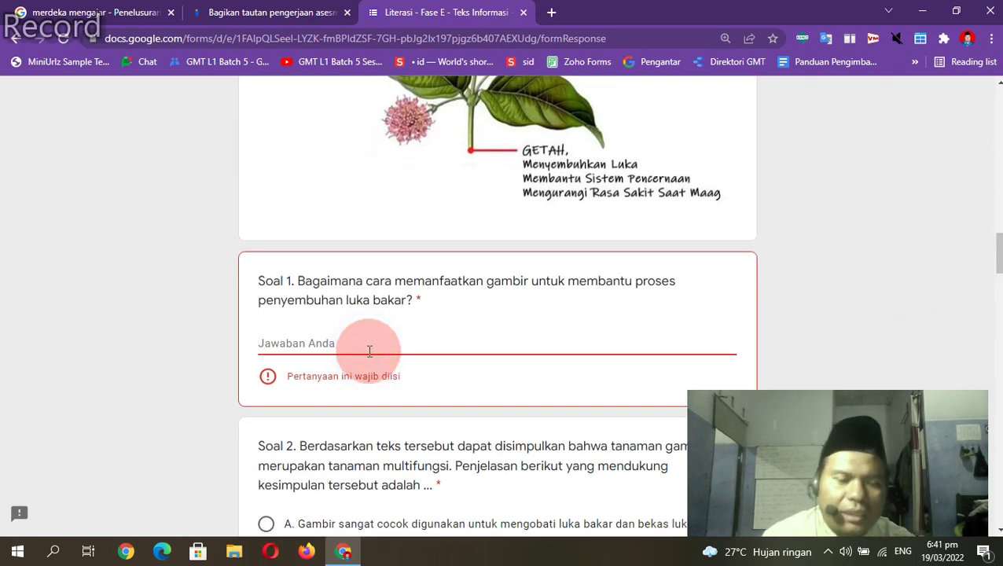
type("menempelkan gambir ke luka")
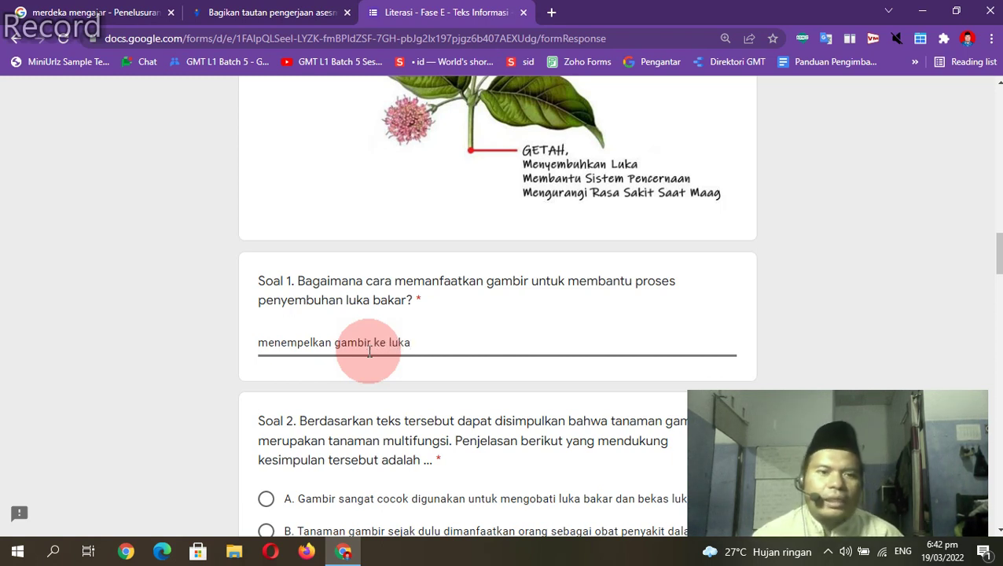
scroll(496, 314, "down", 3)
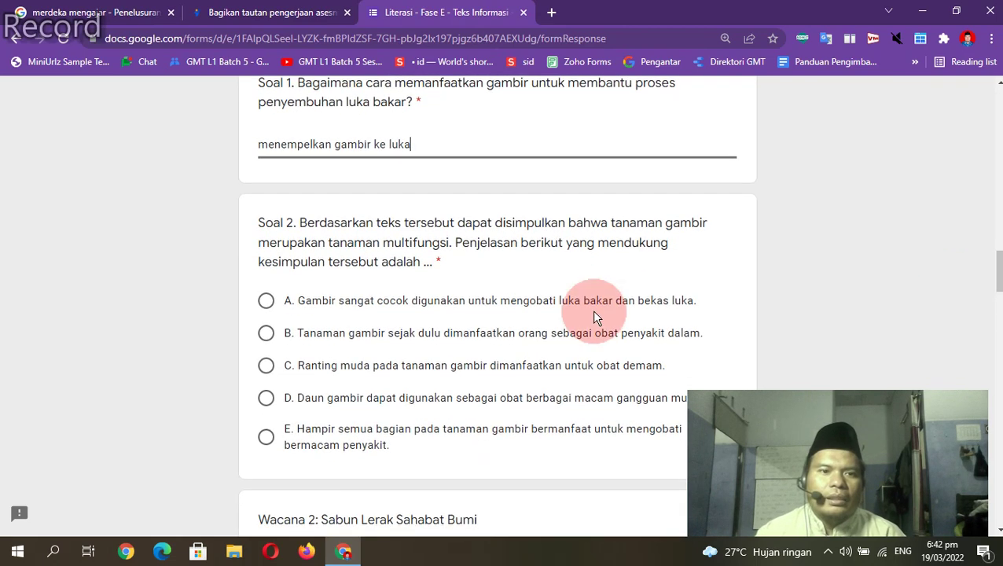
Step: Read the question text of Soal 2 and answer it with option A about treating burns and scars
left_click_drag(356, 224, 374, 264)
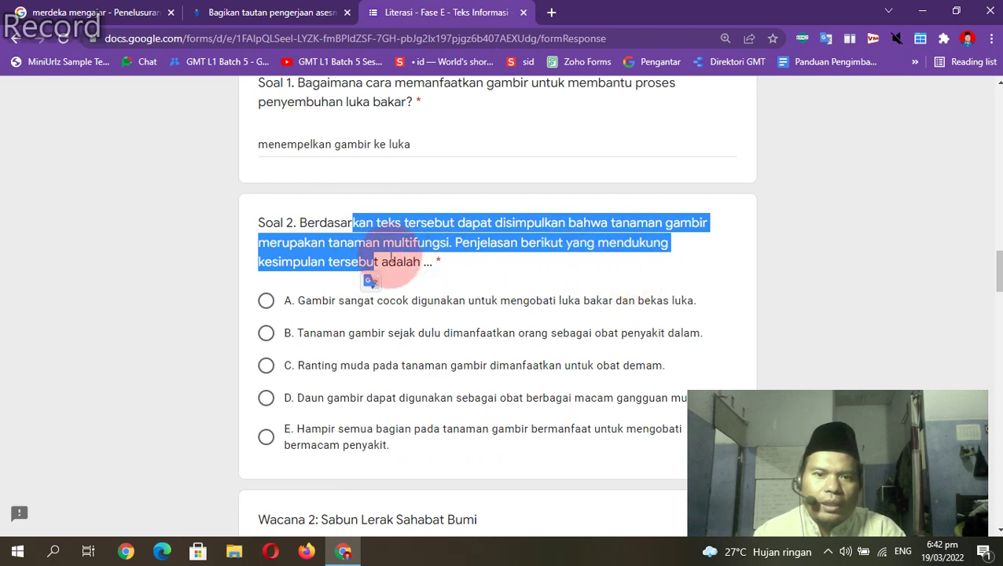
left_click(354, 250)
left_click(264, 303)
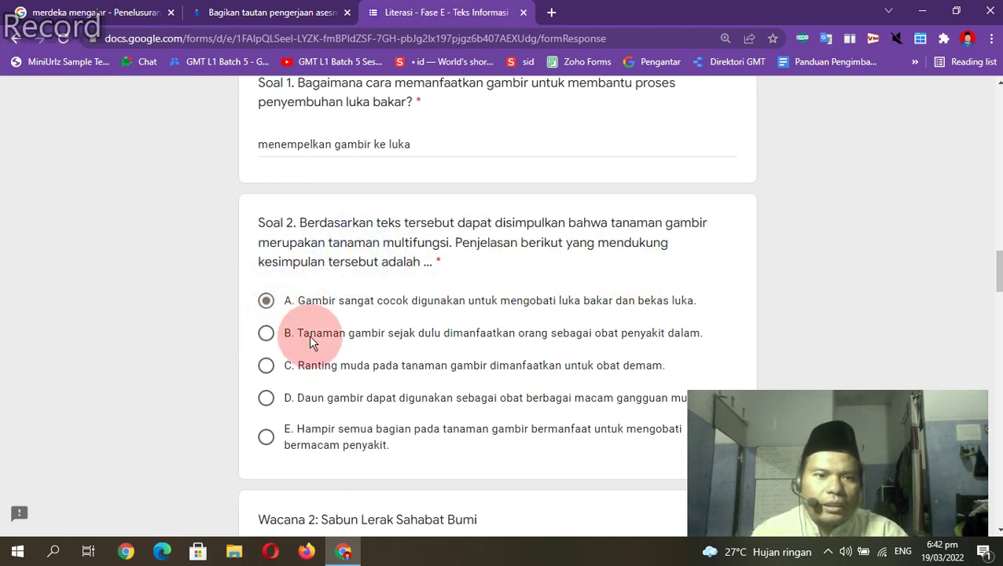
Step: Answer Soal 3 about lerak with Benar for statements 1 and 3 and Salah for statements 2 and 4
scroll(326, 346, "down", 5)
left_click_drag(995, 310, 995, 422)
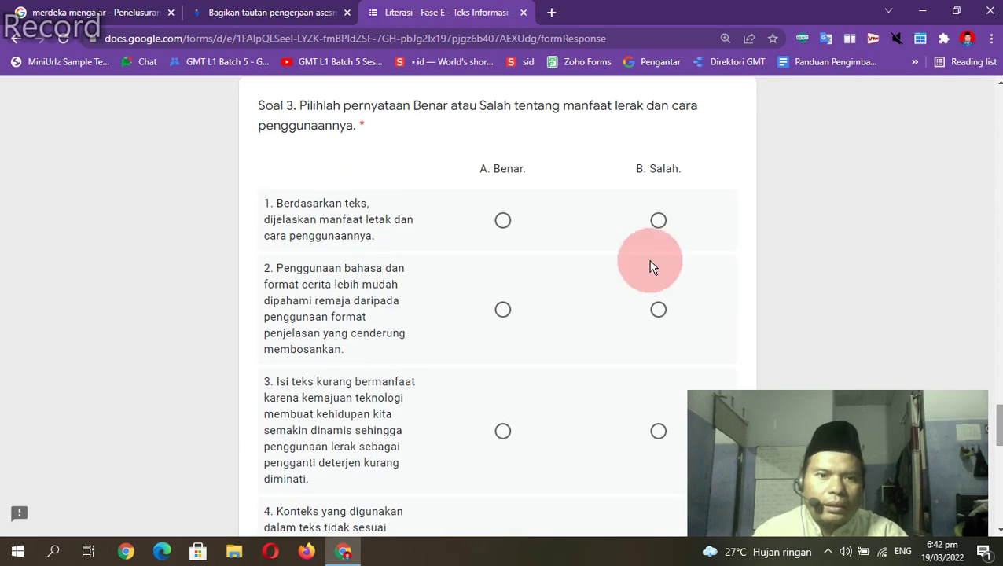
left_click(502, 220)
left_click(635, 309)
left_click(502, 431)
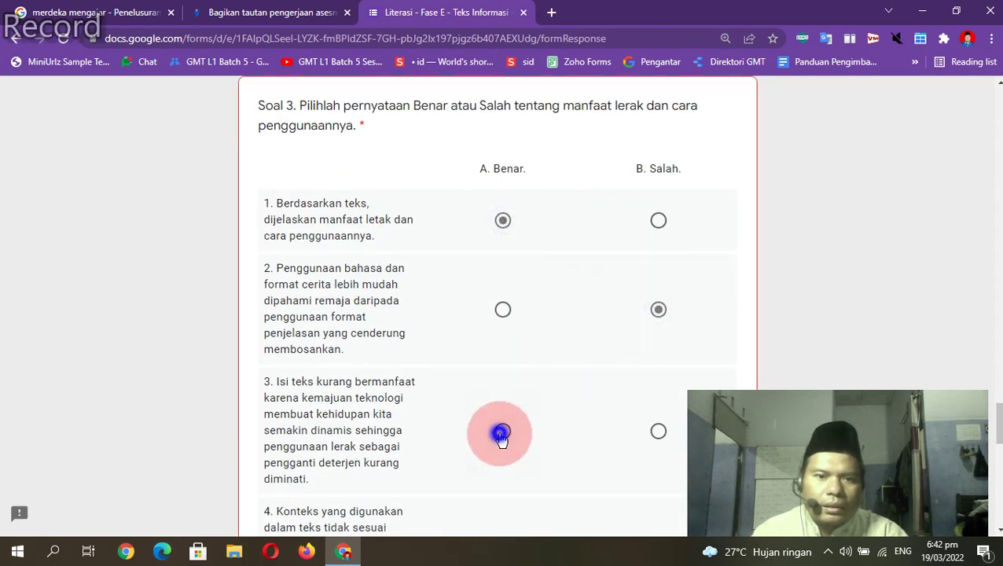
scroll(497, 314, "down", 2)
scroll(437, 286, "up", 3)
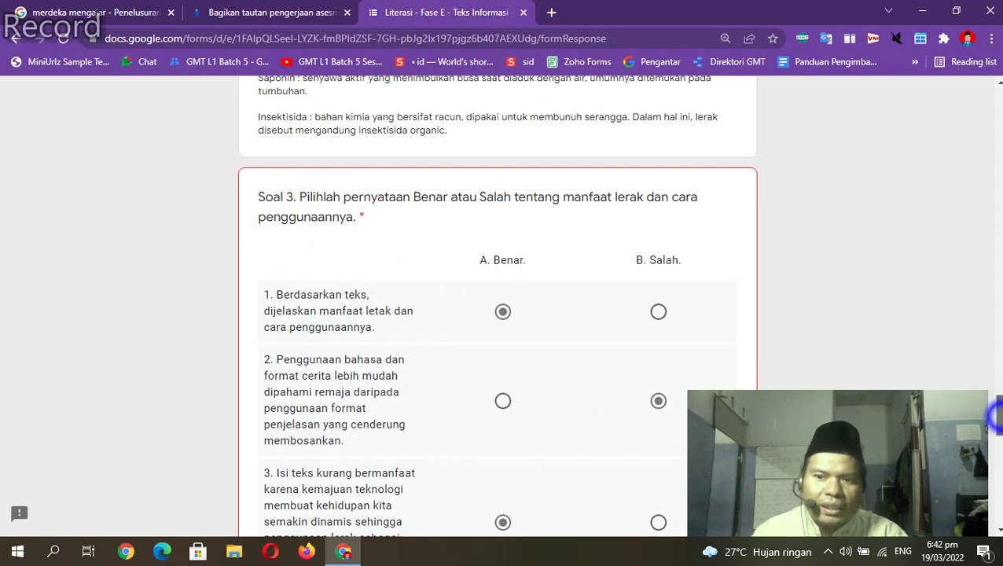
left_click_drag(995, 416, 995, 487)
left_click(658, 355)
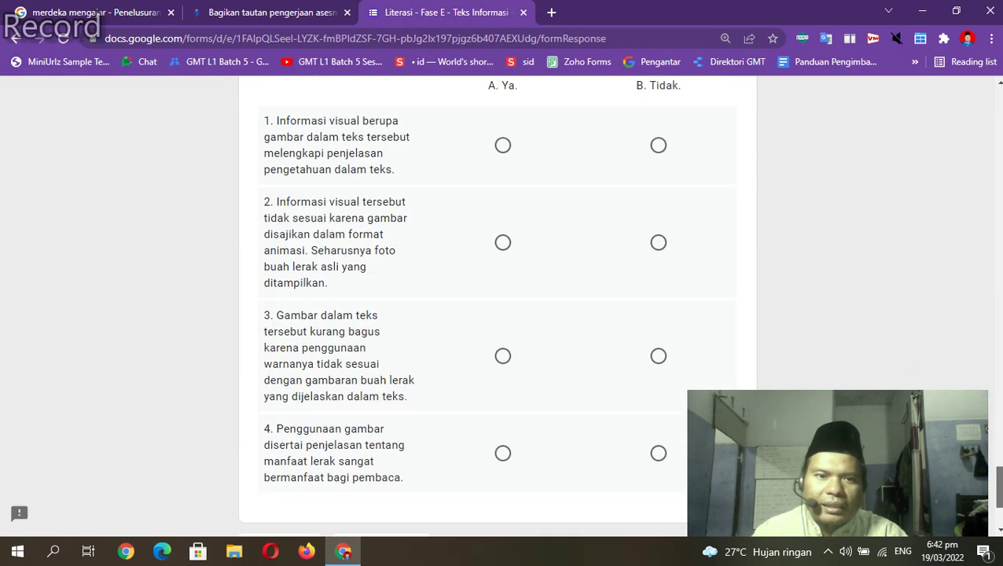
Step: Answer Soal 4 with Ya for all four statements and continue to the form's next page
scroll(503, 314, "up", 2)
left_click(502, 252)
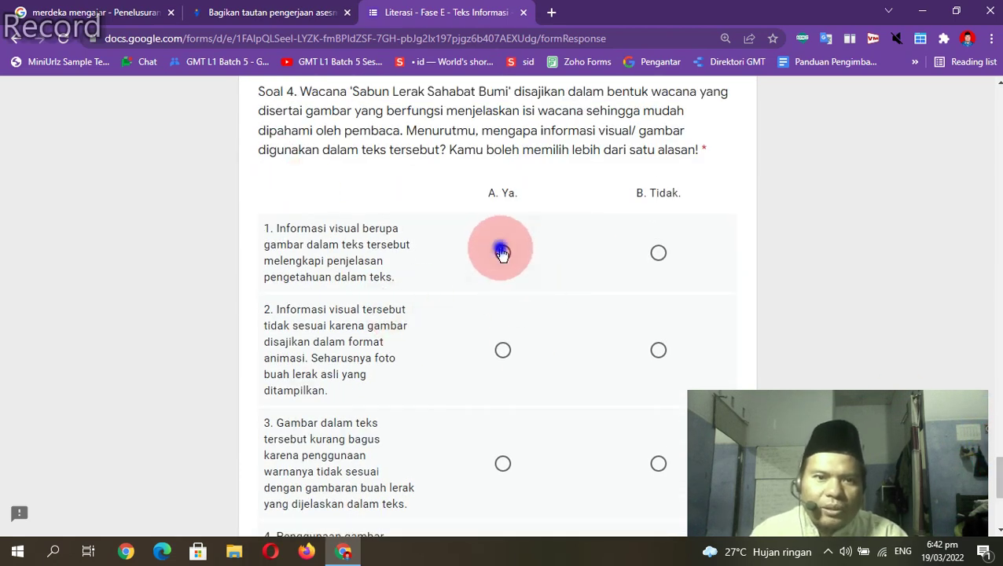
left_click(502, 350)
left_click(502, 463)
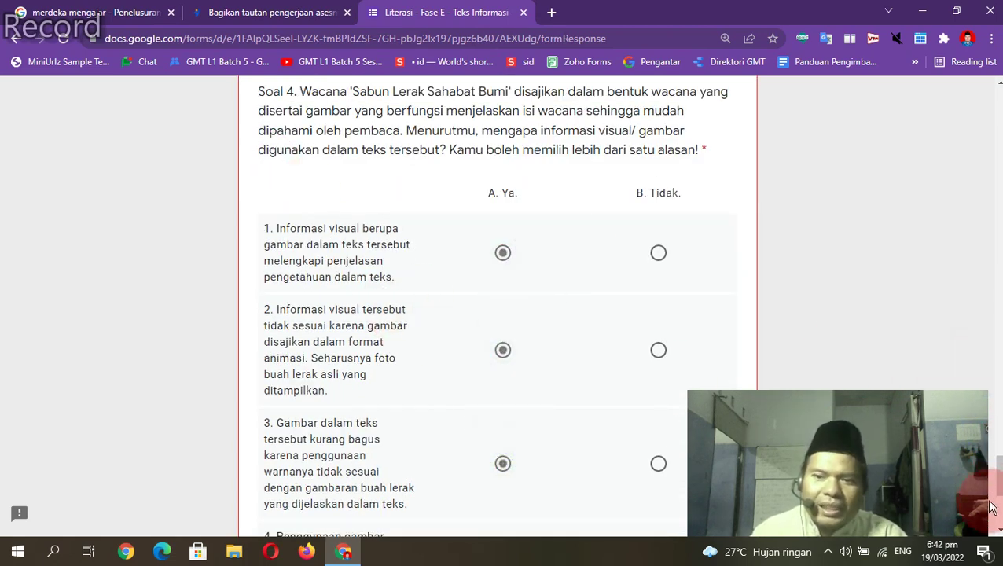
scroll(991, 507, "down", 4)
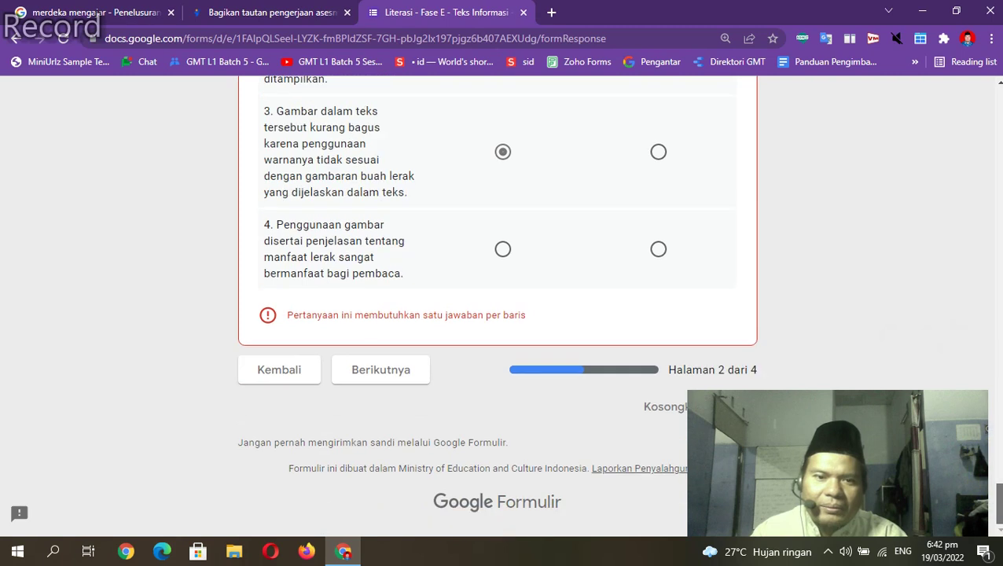
left_click(502, 250)
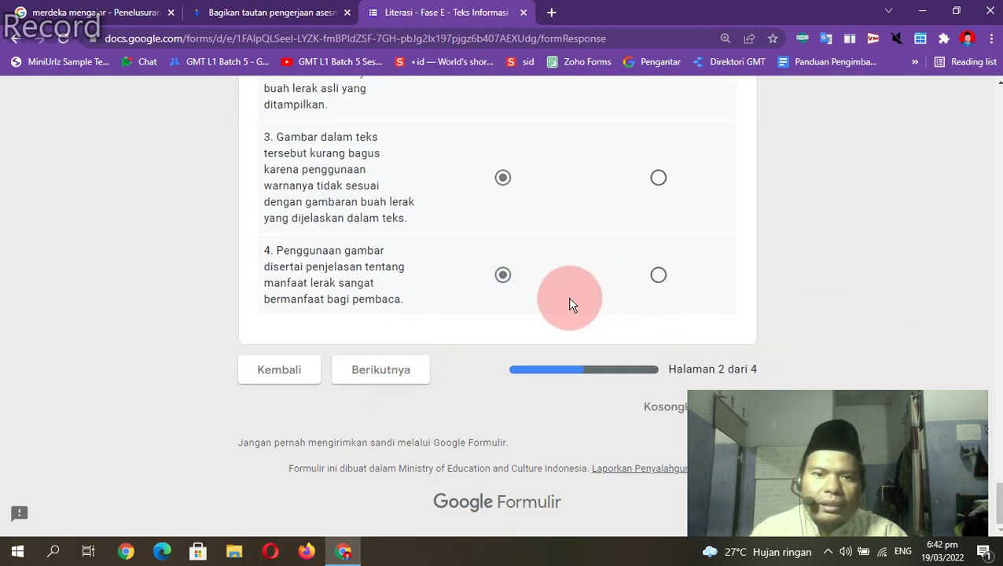
left_click(422, 366)
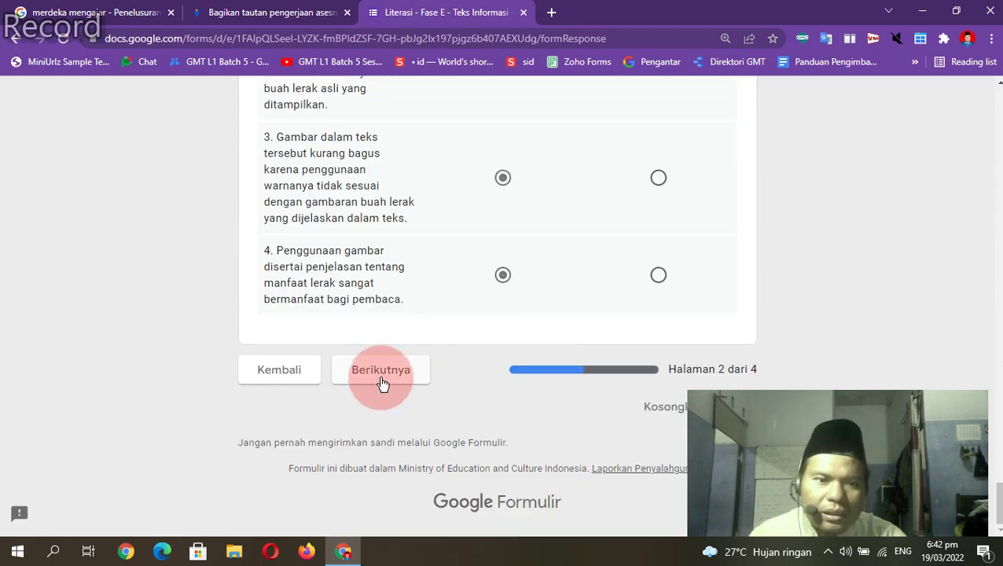
left_click(382, 382)
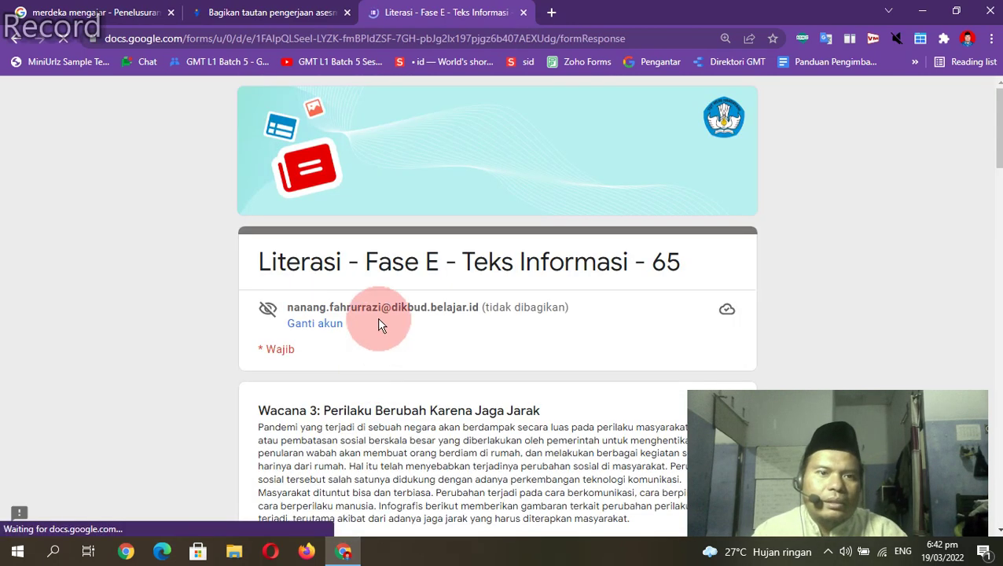
Step: Fill in the business-impact grid below Wacana 4, matching rows 1 to 5 with columns A, B, C, D and E in order
left_click(367, 323)
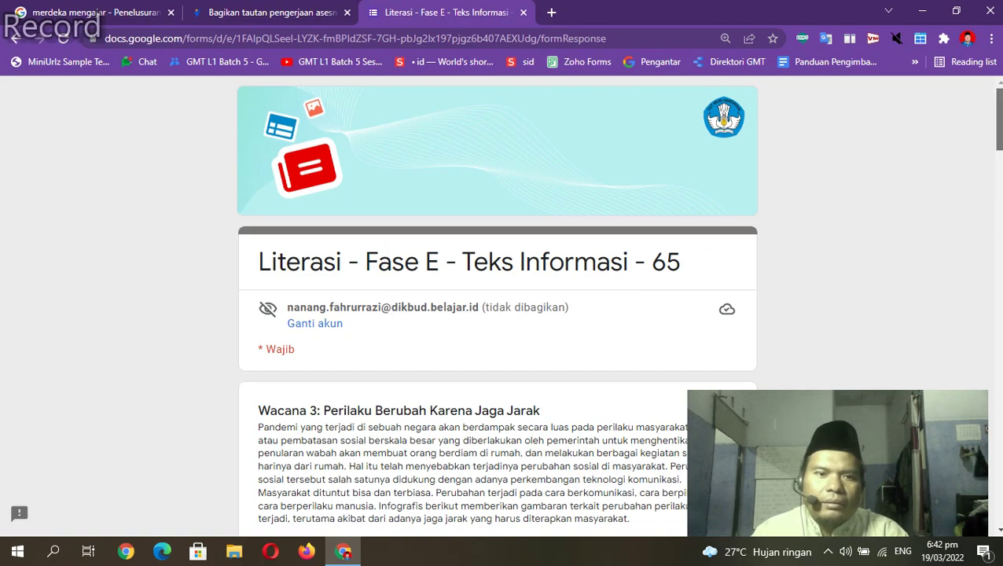
scroll(497, 307, "down", 5)
scroll(497, 306, "down", 12)
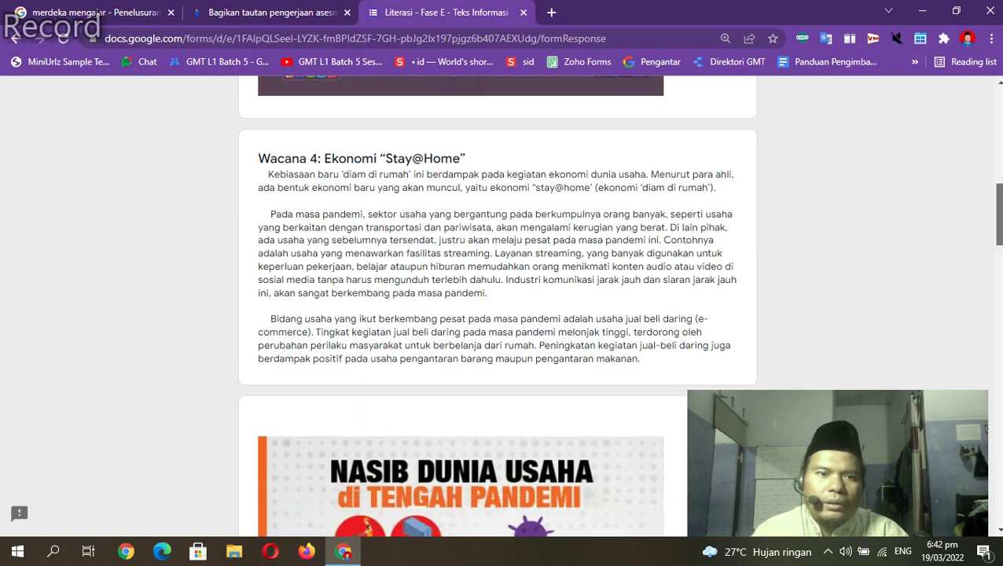
scroll(496, 307, "down", 1)
scroll(496, 306, "up", 8)
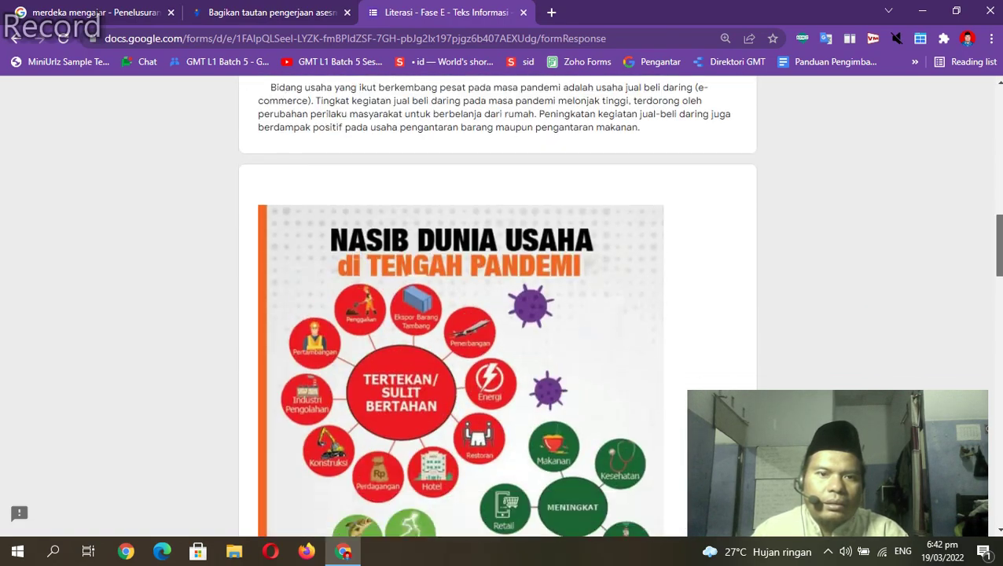
scroll(497, 306, "down", 10)
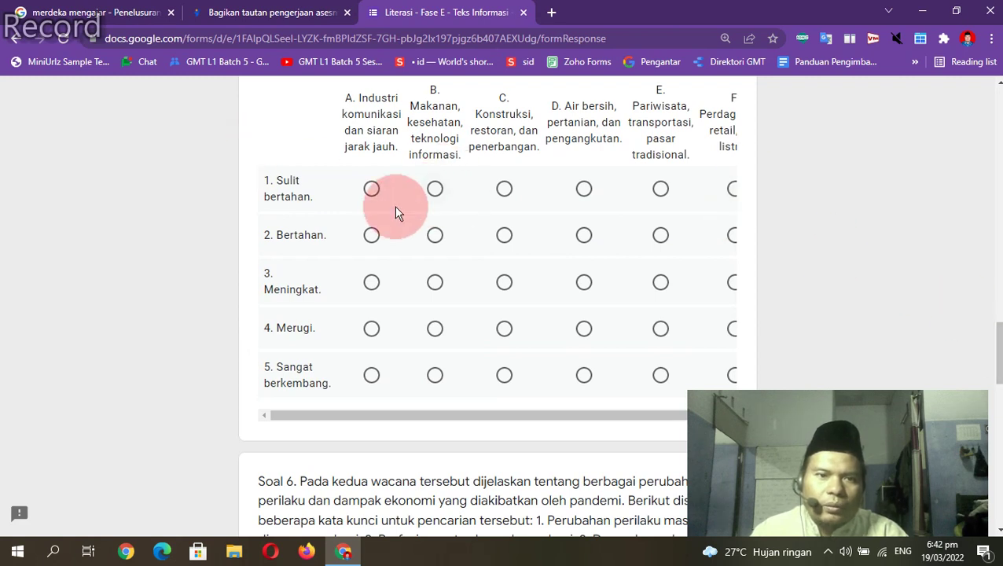
left_click(373, 190)
left_click(504, 282)
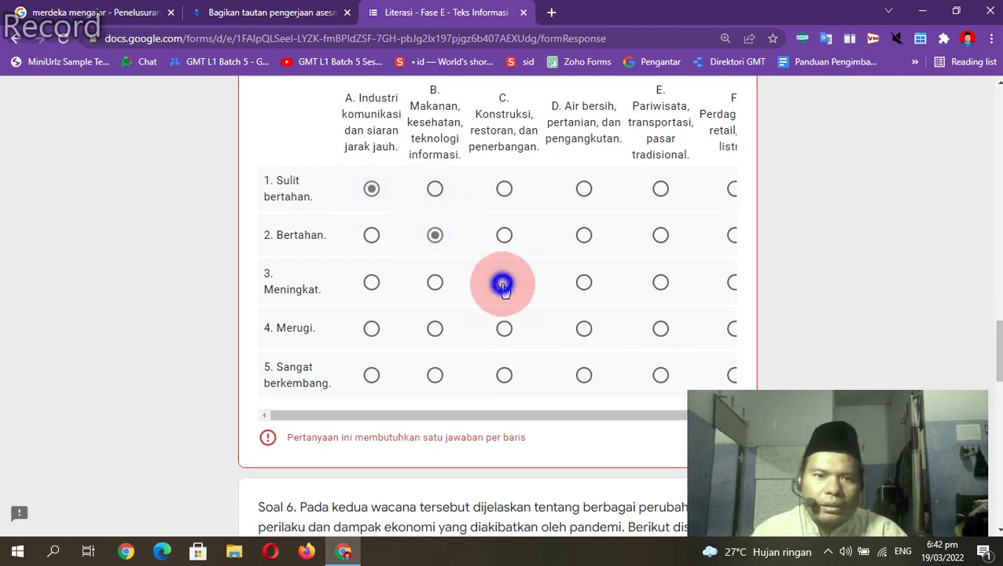
left_click(585, 334)
left_click(660, 376)
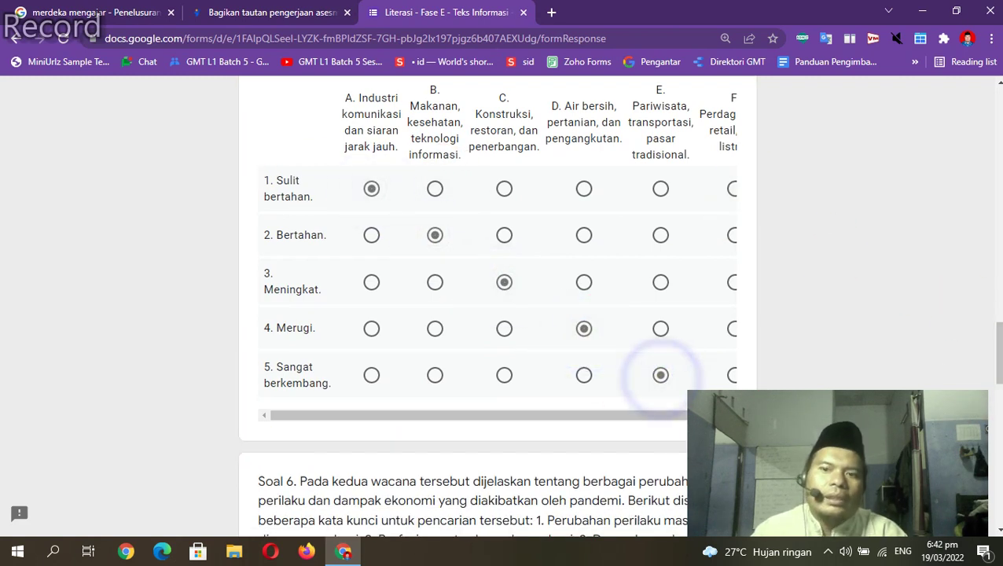
Step: Answer Soal 6 with "belum tahu" and tick statements A, B and C in Soal 7
scroll(714, 345, "down", 4)
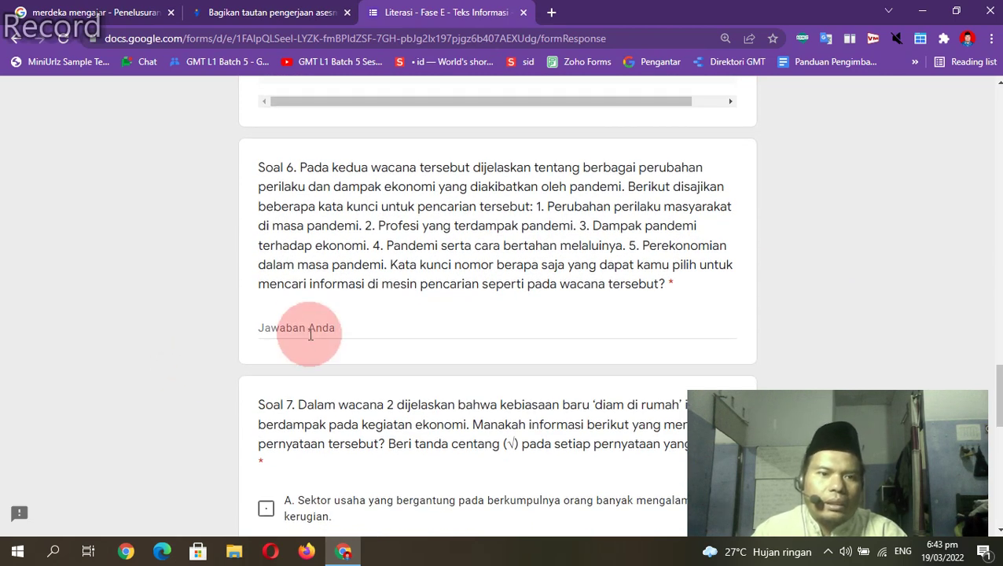
left_click(302, 322)
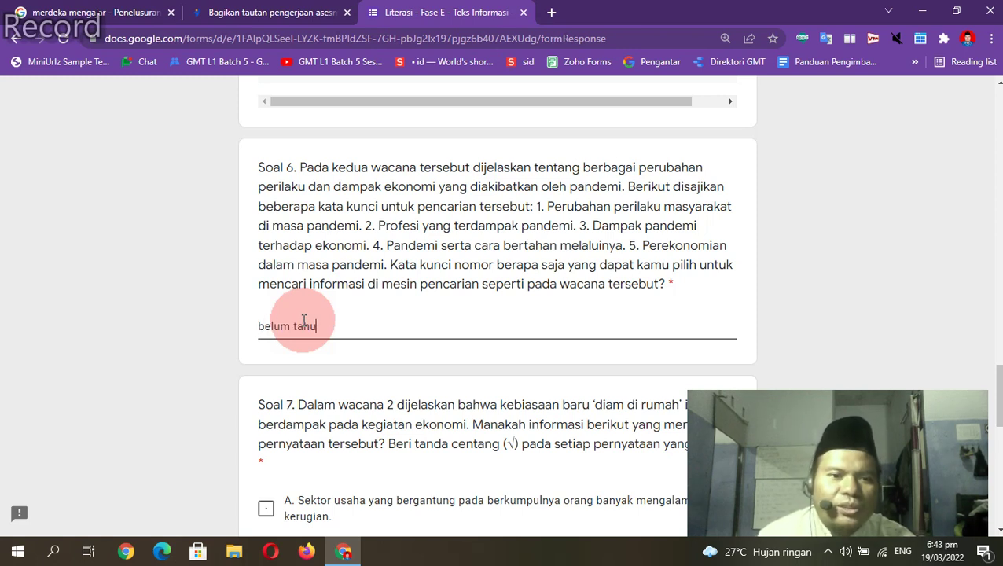
scroll(303, 320, "down", 6)
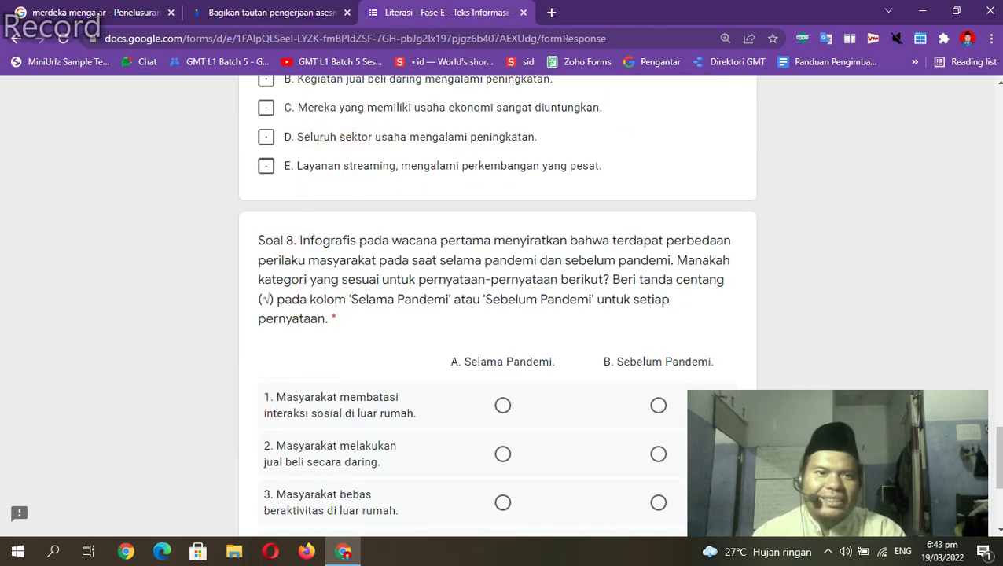
scroll(1000, 466, "up", 3)
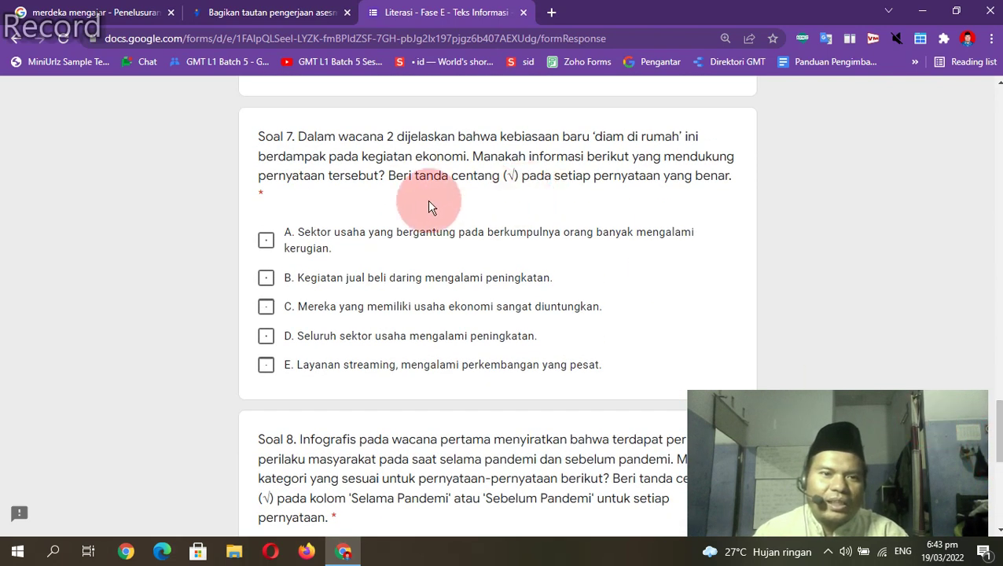
left_click(269, 244)
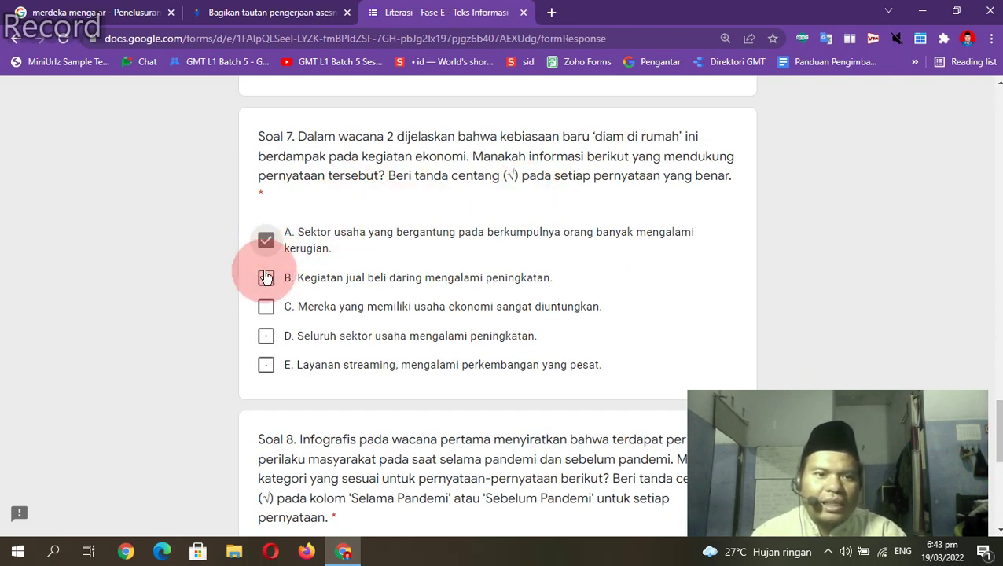
left_click(265, 278)
left_click(265, 307)
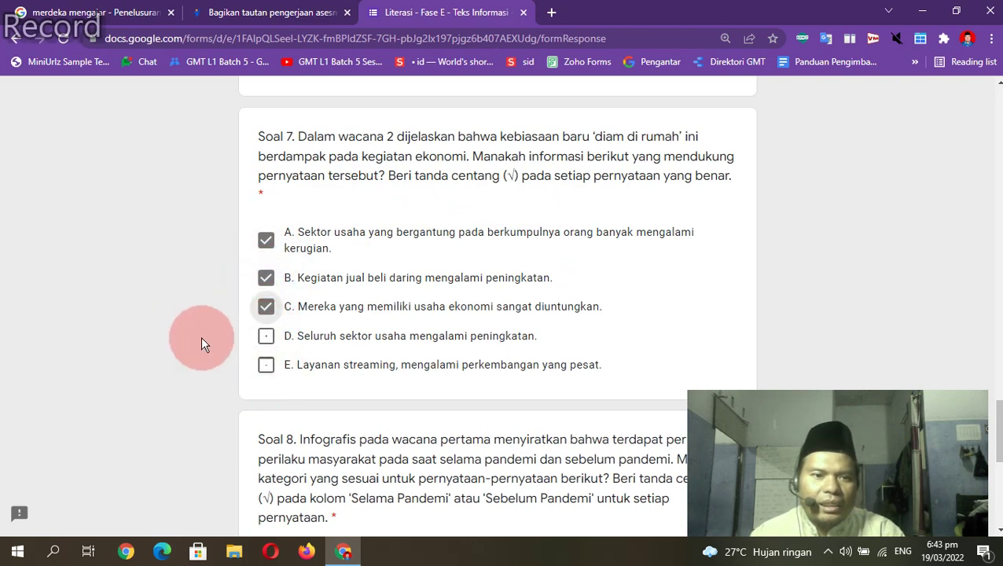
Step: Answer Soal 8 with Selama Pandemi for statements 1 and 3 and Sebelum Pandemi for 2 and 4, then continue to the next page
scroll(580, 248, "down", 5)
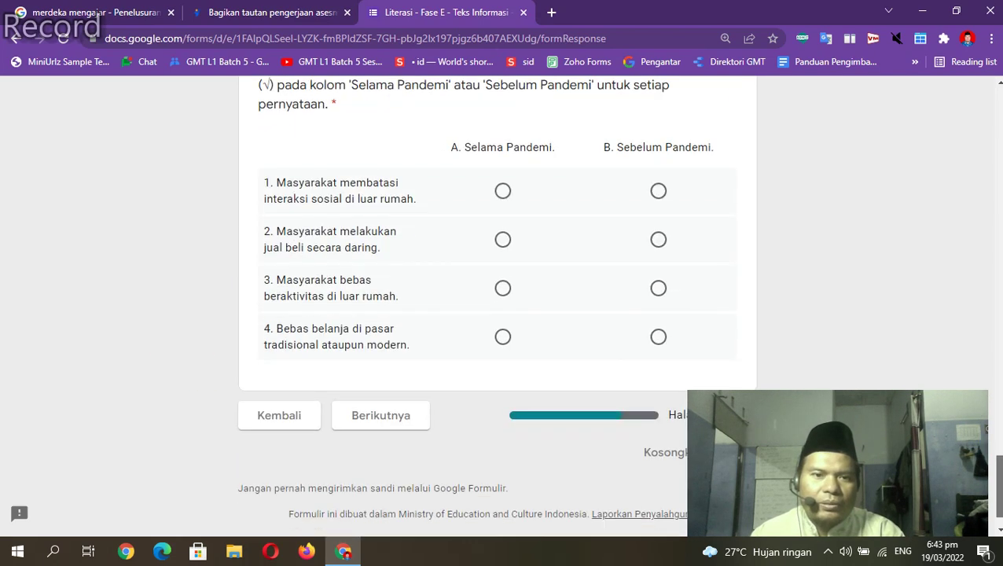
left_click(502, 191)
left_click(657, 239)
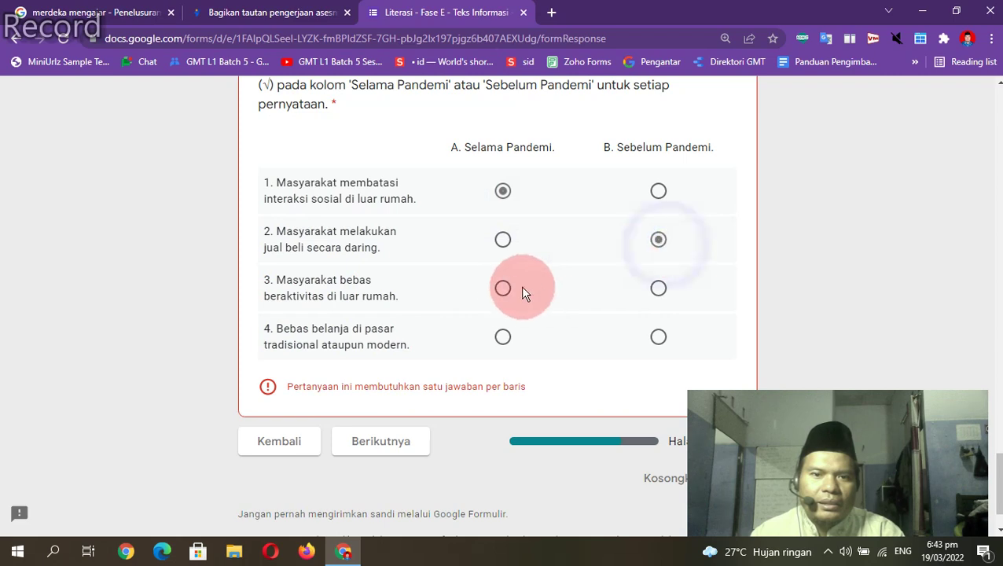
left_click(658, 336)
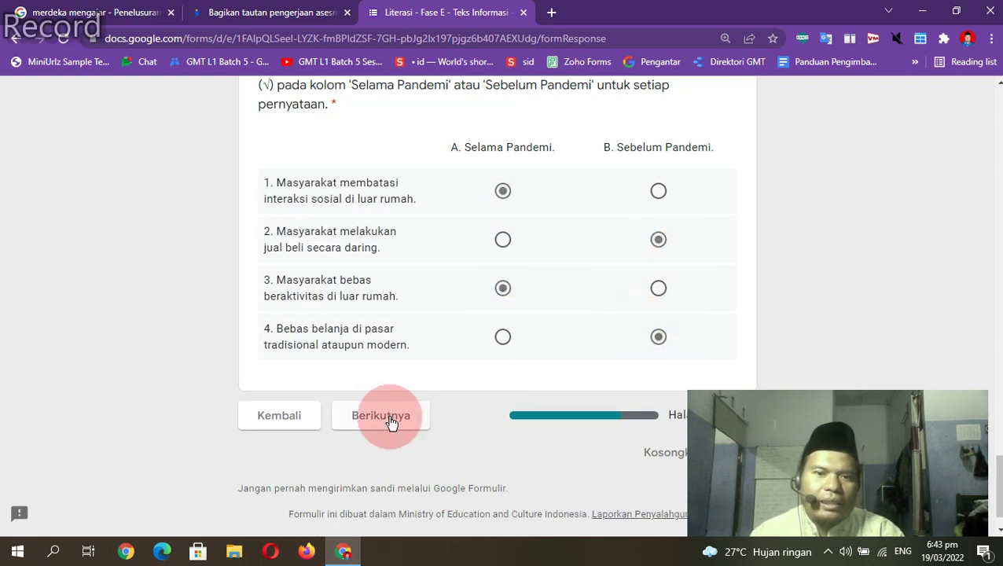
left_click(390, 422)
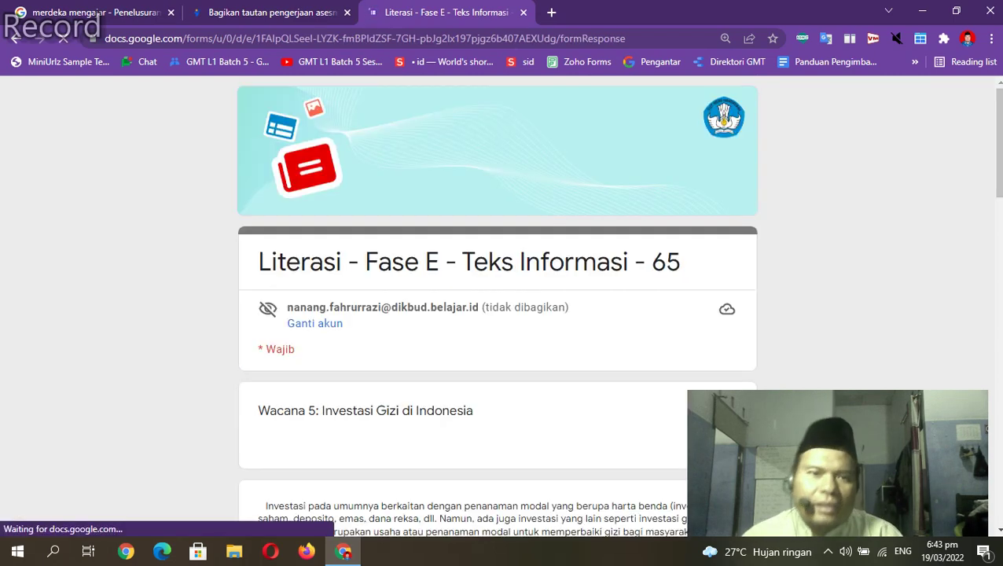
Step: Answer Soal 9 below the Investasi Gizi di Indonesia text with option A, program perbaikan gizi
scroll(517, 367, "down", 10)
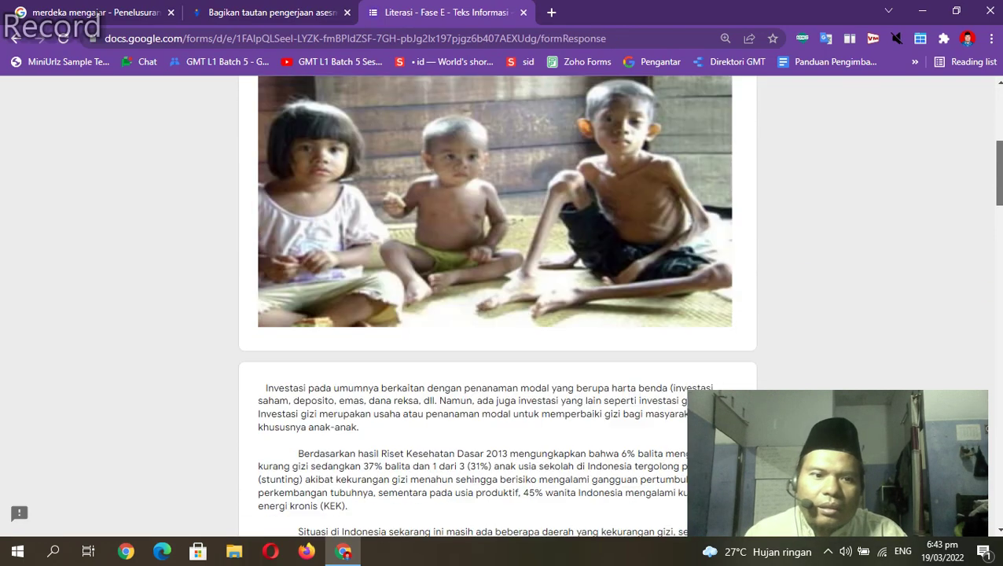
scroll(306, 235, "down", 5)
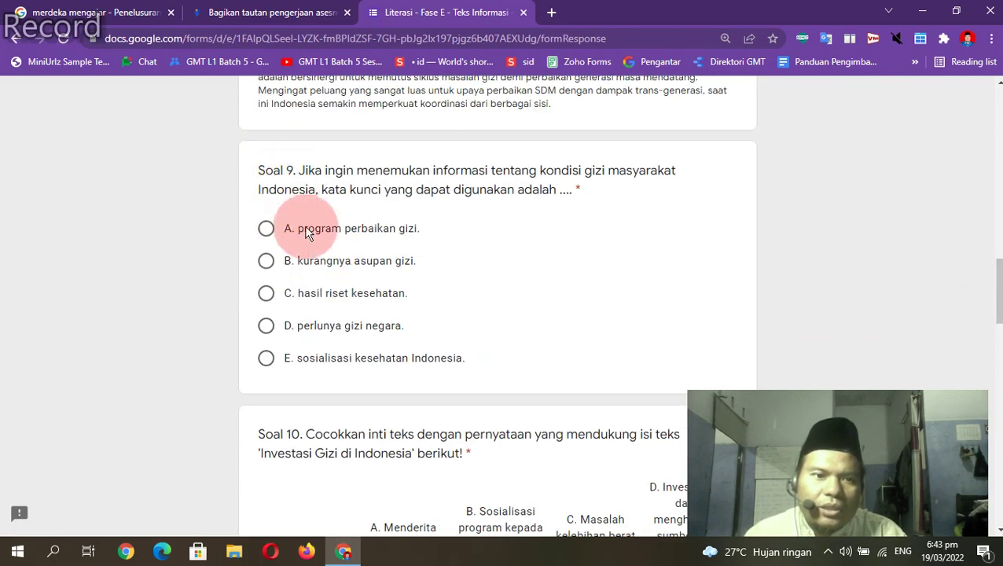
left_click(309, 241)
Step: Match the Soal 10 rows with supporting statements: row 1 with A, row 2 with B and row 3 with C
left_click_drag(997, 283, 996, 319)
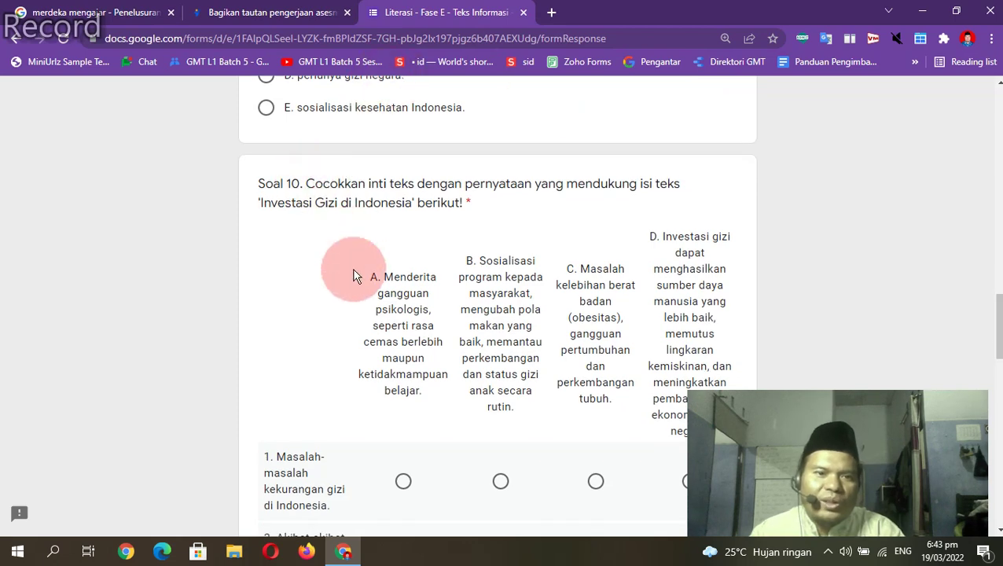
left_click(403, 481)
left_click_drag(996, 324, 996, 405)
scroll(916, 329, "up", 6)
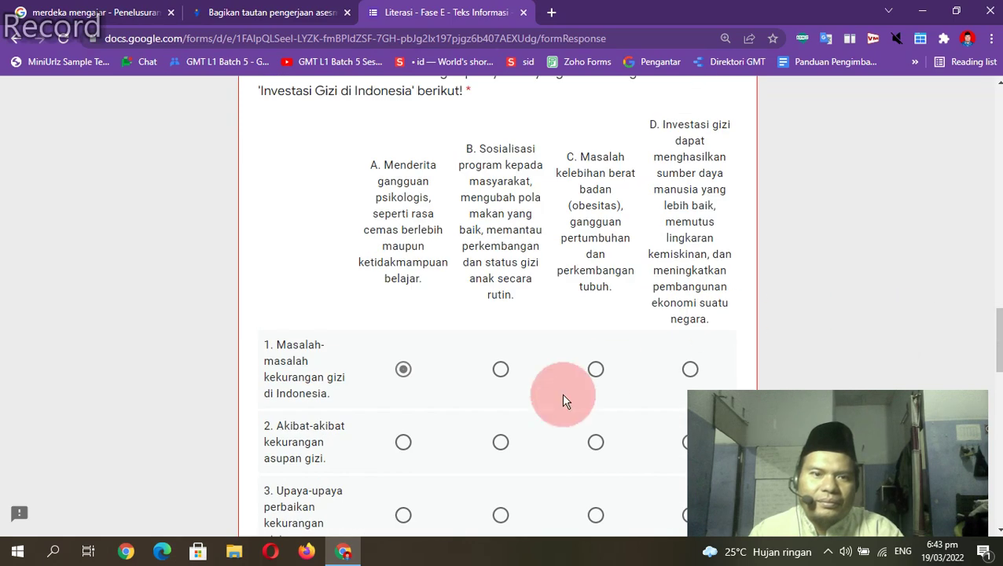
left_click(500, 442)
left_click(596, 515)
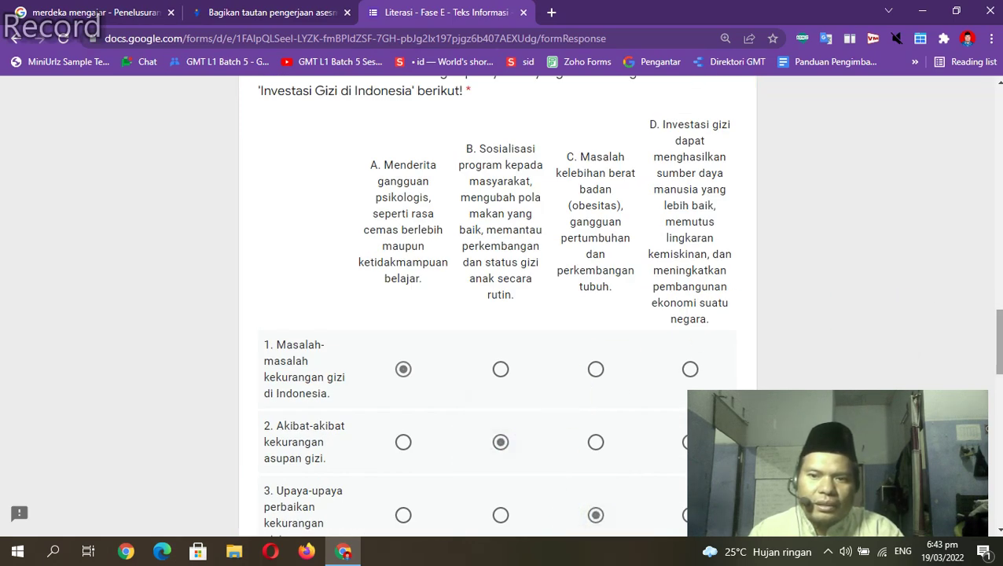
Step: Answer Soal 11 with Benar for statement 1 and Salah for statements 2, 3 and 4
scroll(596, 515, "down", 3)
scroll(535, 269, "down", 1)
left_click(535, 270)
left_click(1000, 391)
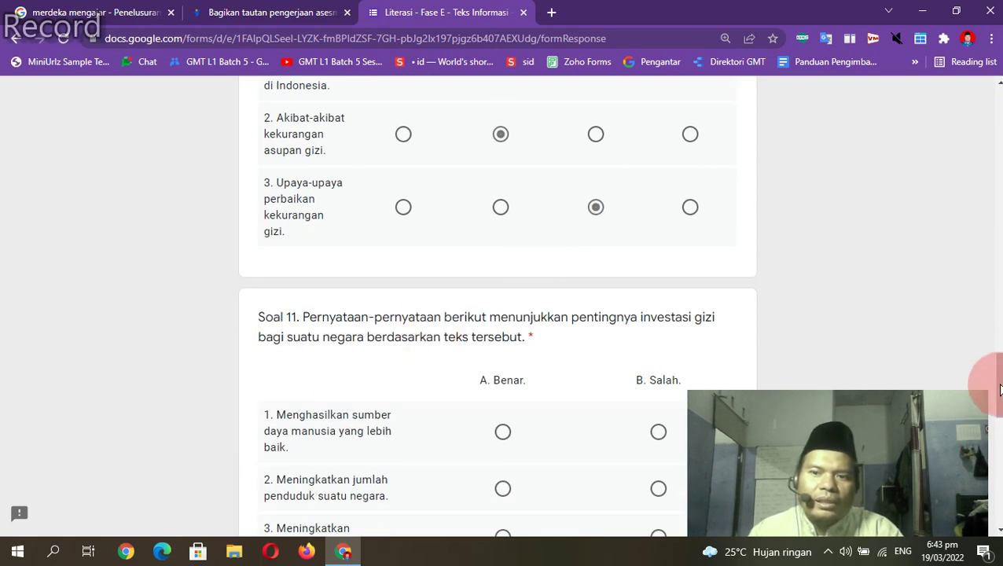
left_click_drag(999, 390, 999, 416)
left_click(507, 249)
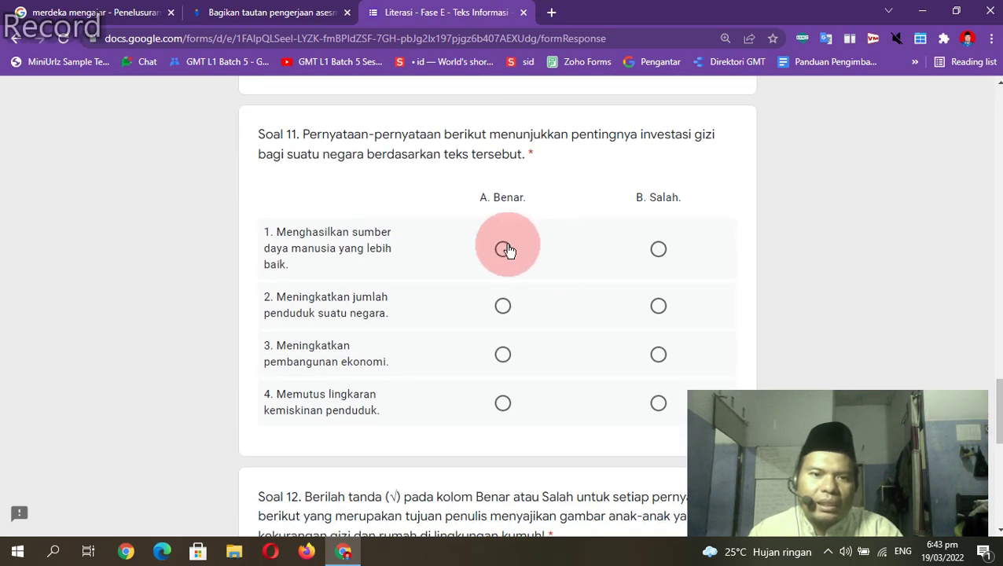
left_click(658, 308)
left_click(658, 356)
left_click(658, 406)
Step: Mark all four statements of Soal 12 as Benar
left_click(995, 380)
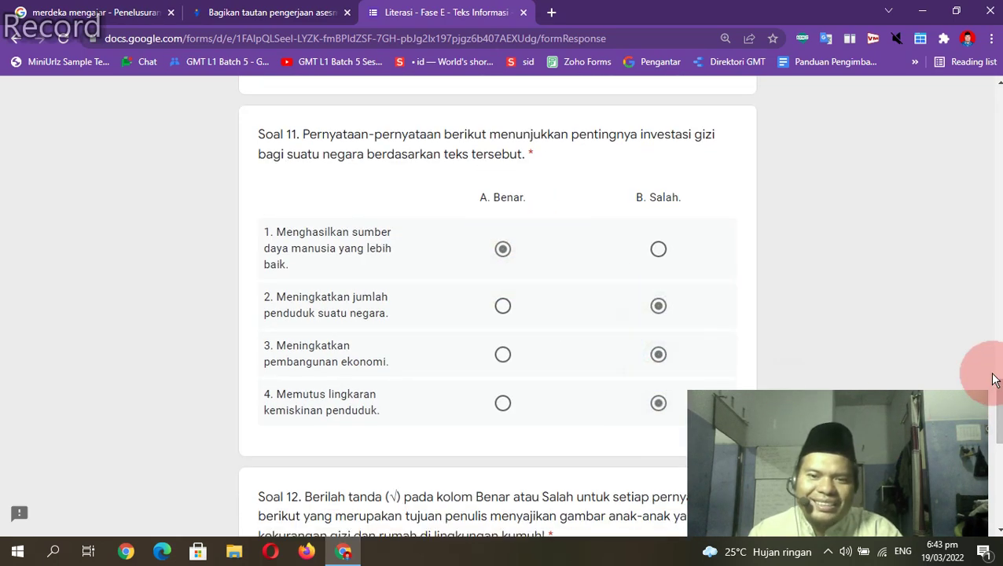
left_click_drag(996, 401, 996, 449)
left_click(501, 246)
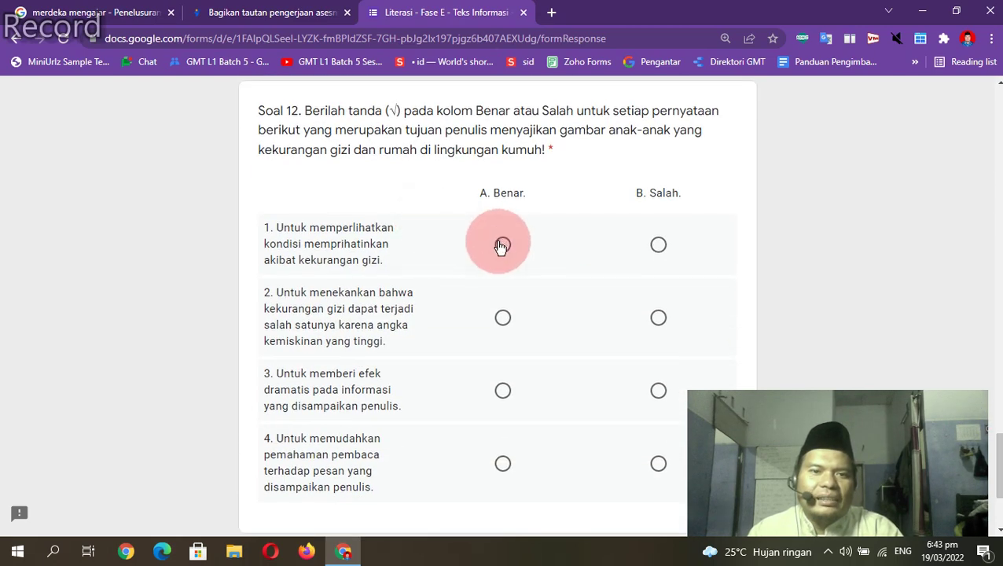
left_click(509, 339)
left_click(501, 393)
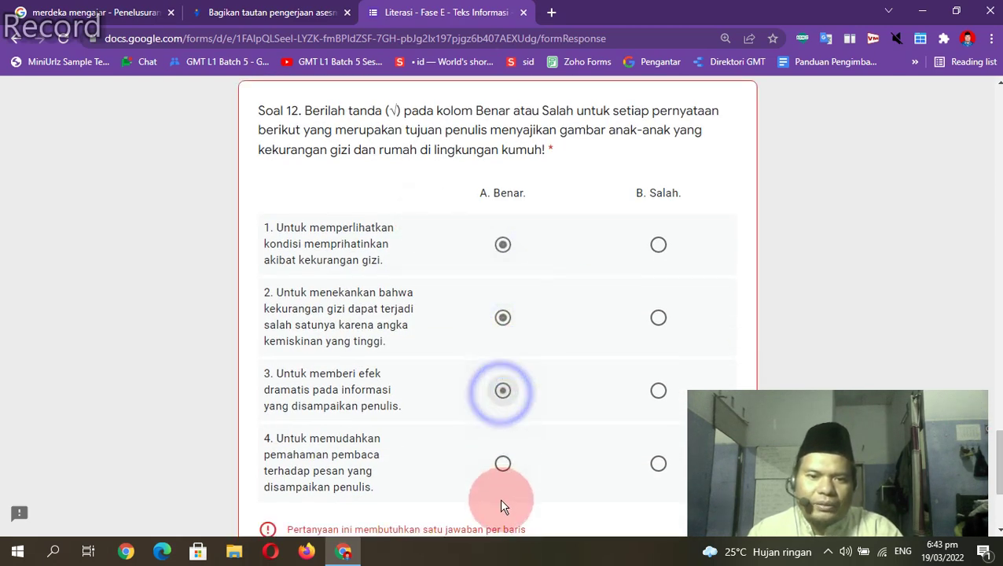
left_click(504, 465)
Step: Review the answers to Soal 11 and Soal 12, then submit the form
left_click(990, 461)
left_click_drag(998, 456, 998, 483)
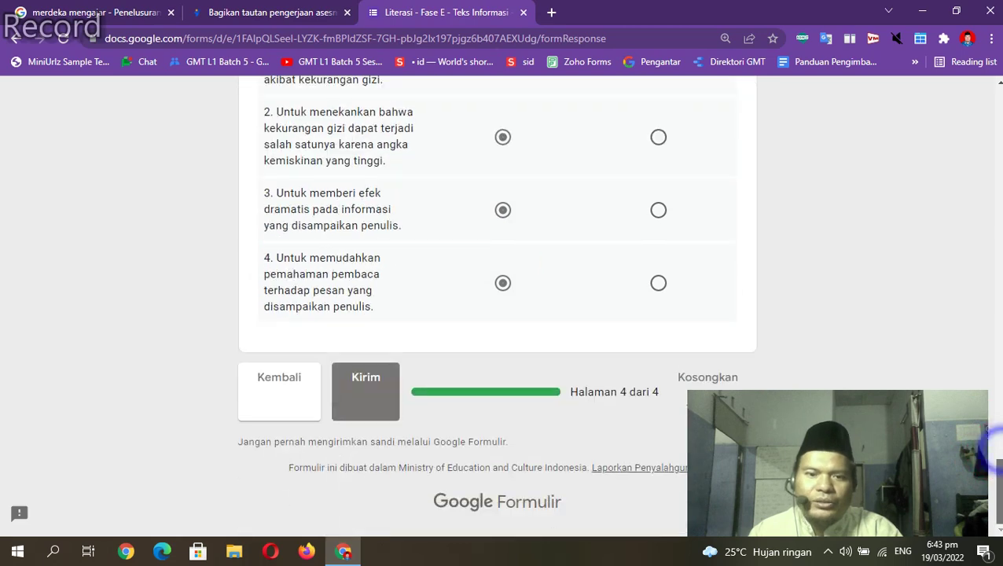
scroll(425, 287, "up", 6)
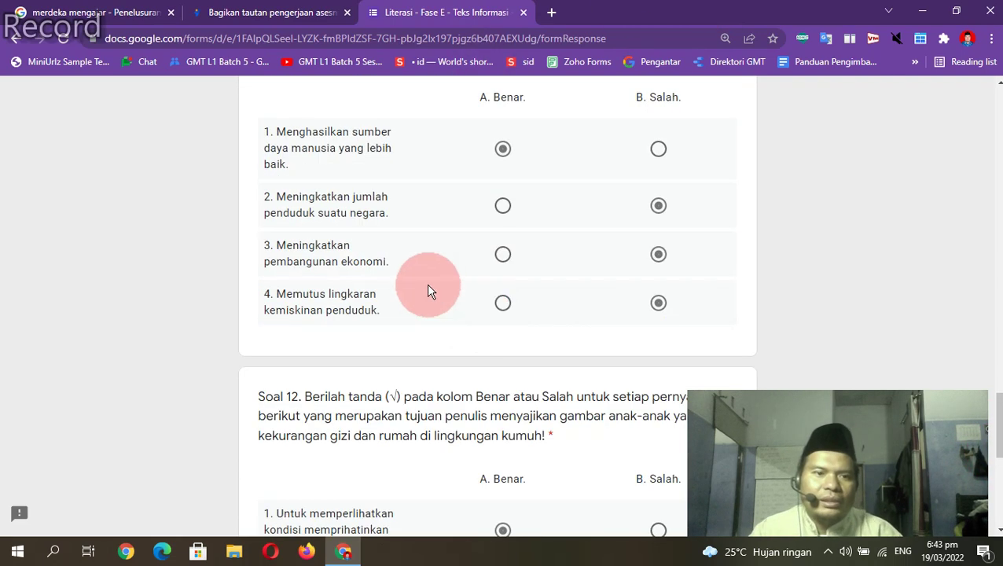
left_click_drag(998, 425, 998, 455)
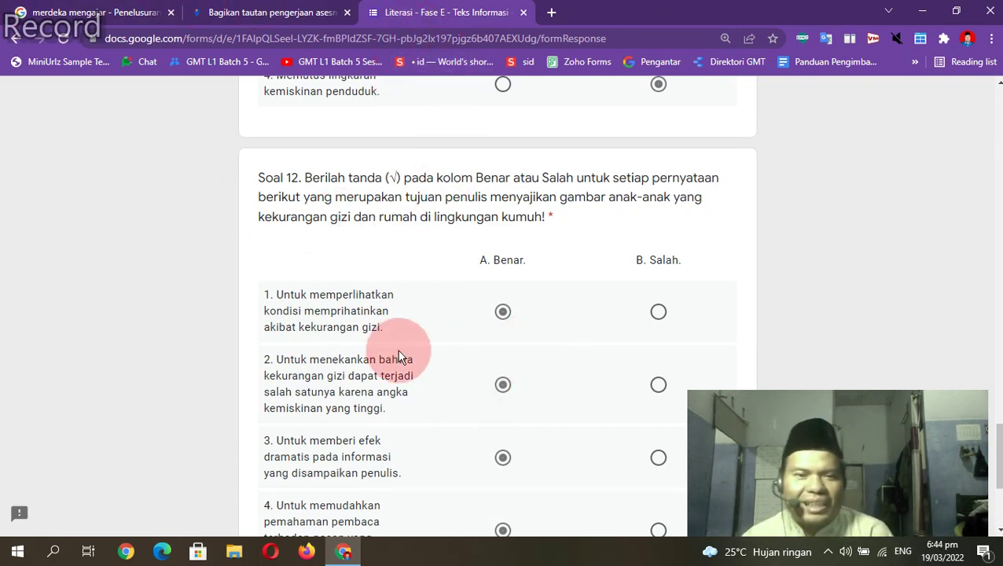
scroll(393, 350, "down", 3)
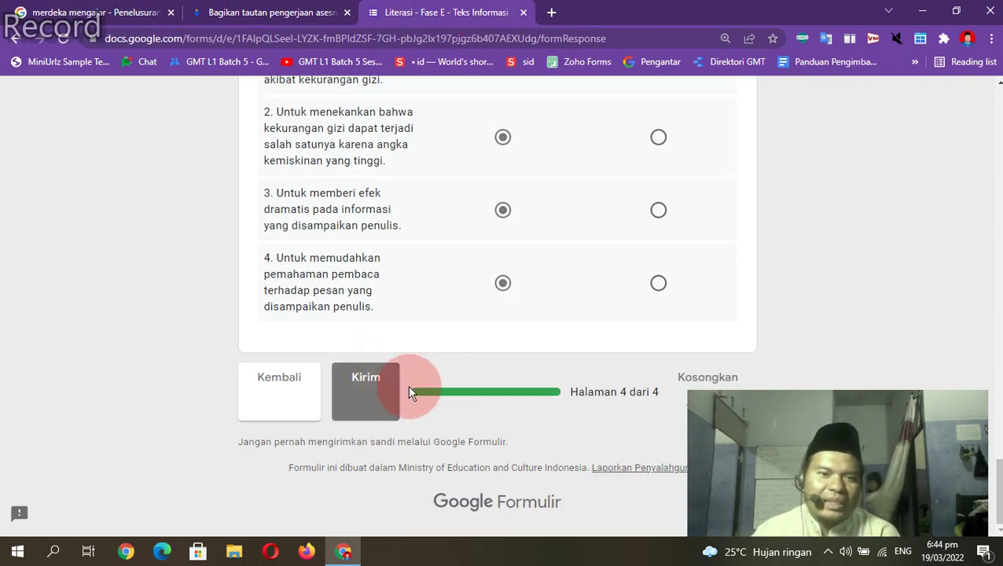
left_click(352, 397)
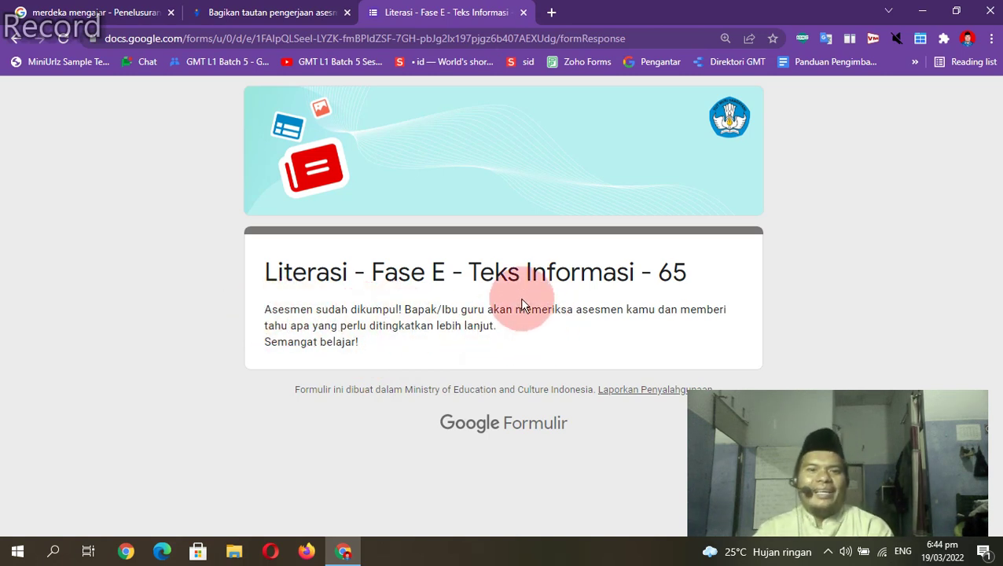
Step: Switch to the Merdeka Mengajar share-link page, reload it and go back to the Asesmen Saya list
left_click(272, 9)
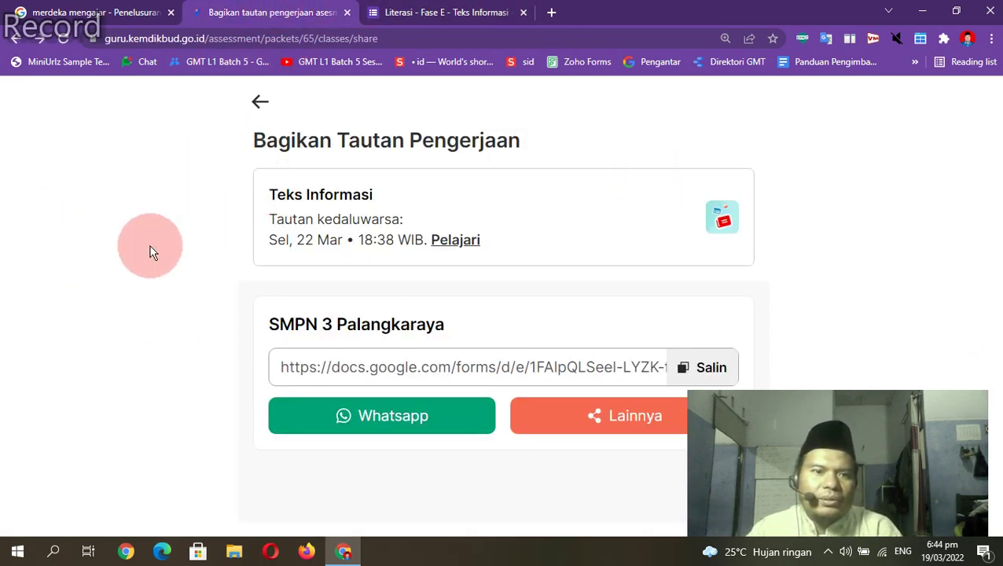
left_click(110, 197)
left_click(65, 43)
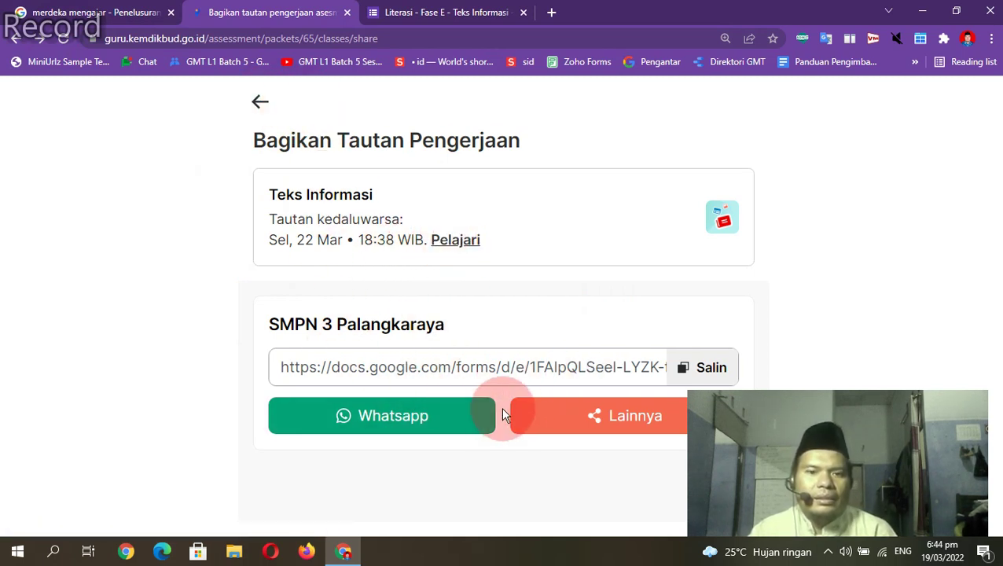
left_click(260, 102)
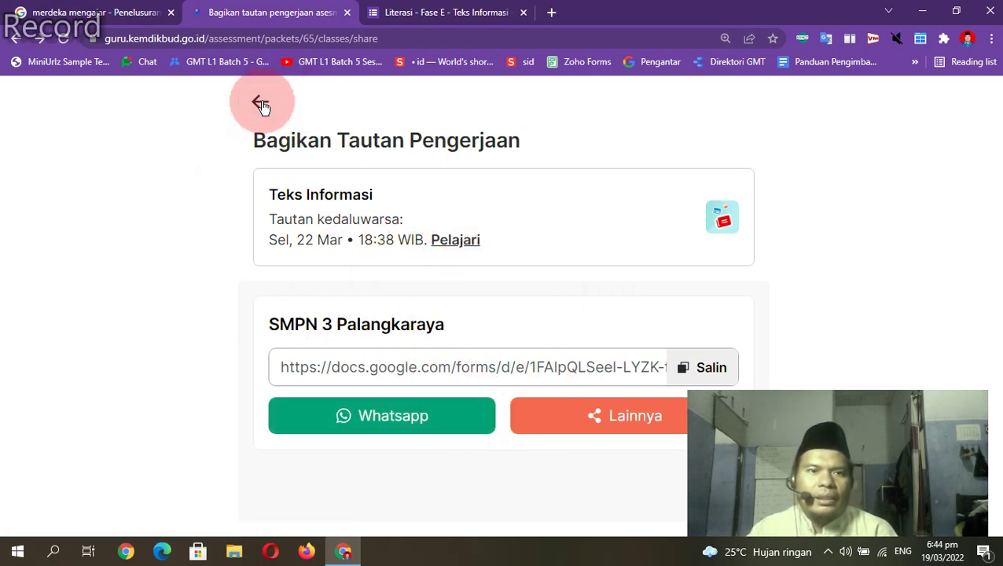
Step: Look through the Asesmen Saya list for the Teks Informasi submission count and reload the page
scroll(161, 355, "down", 1)
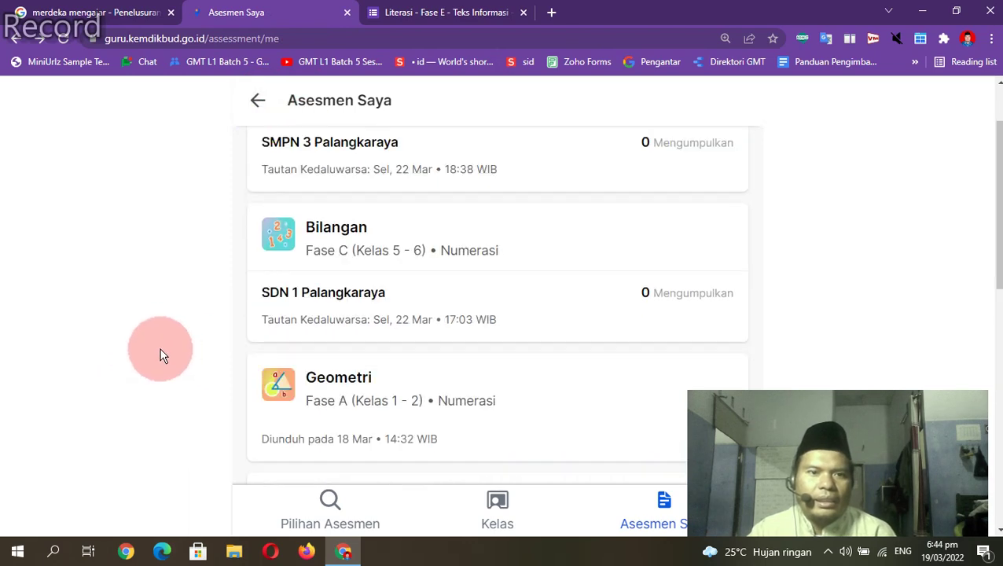
scroll(163, 354, "up", 1)
scroll(206, 279, "down", 8)
scroll(206, 284, "up", 8)
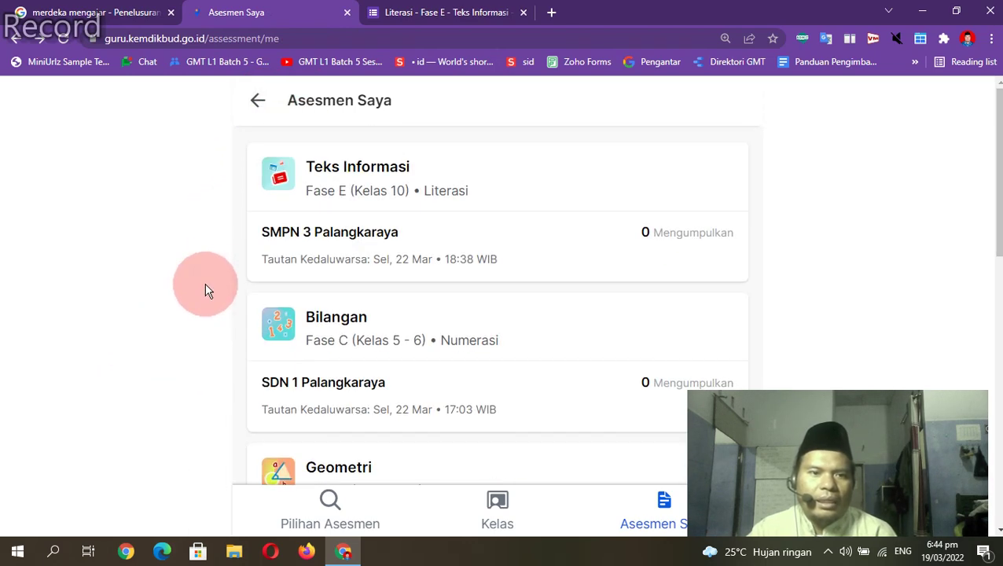
scroll(205, 289, "down", 6)
scroll(329, 289, "up", 6)
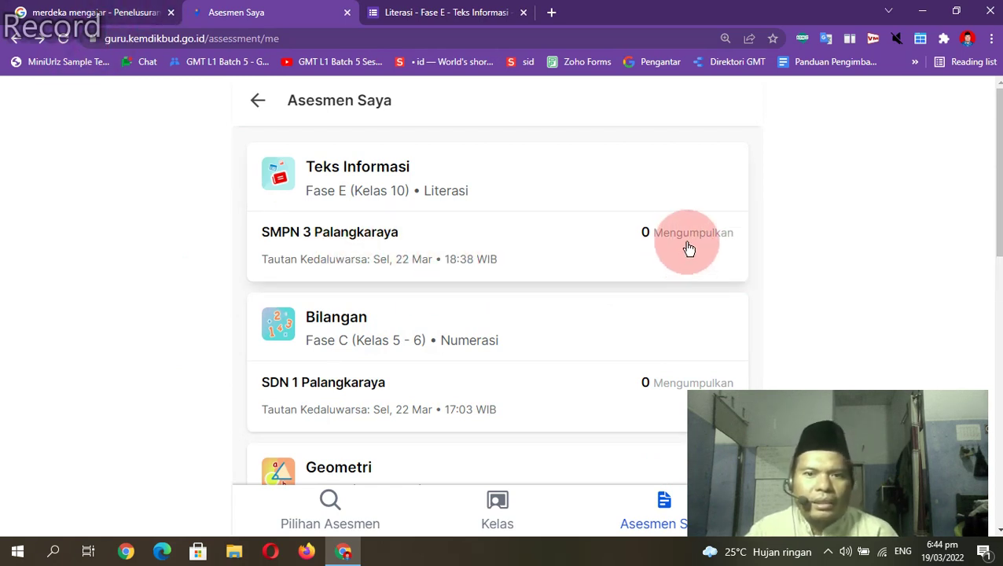
left_click(63, 41)
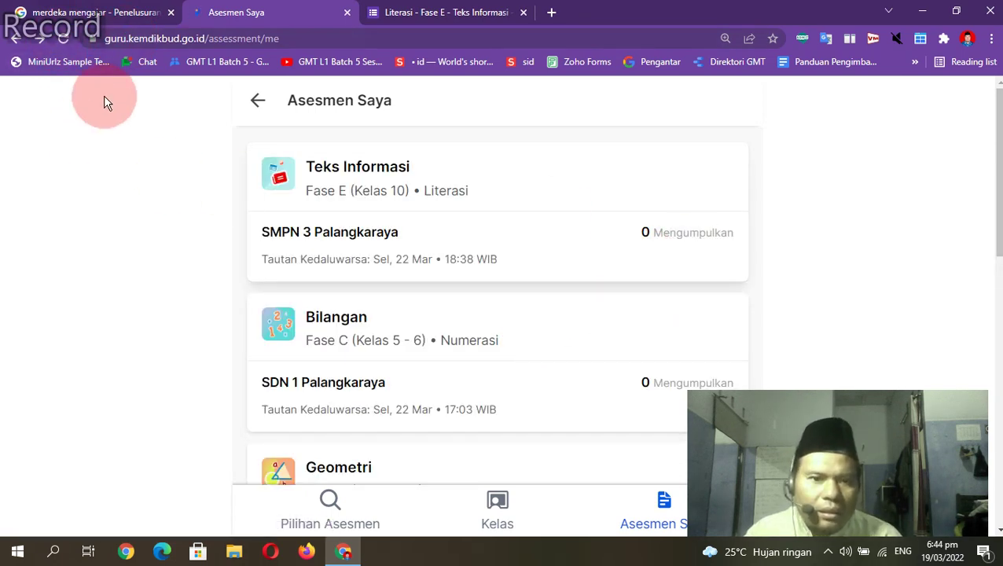
left_click(64, 39)
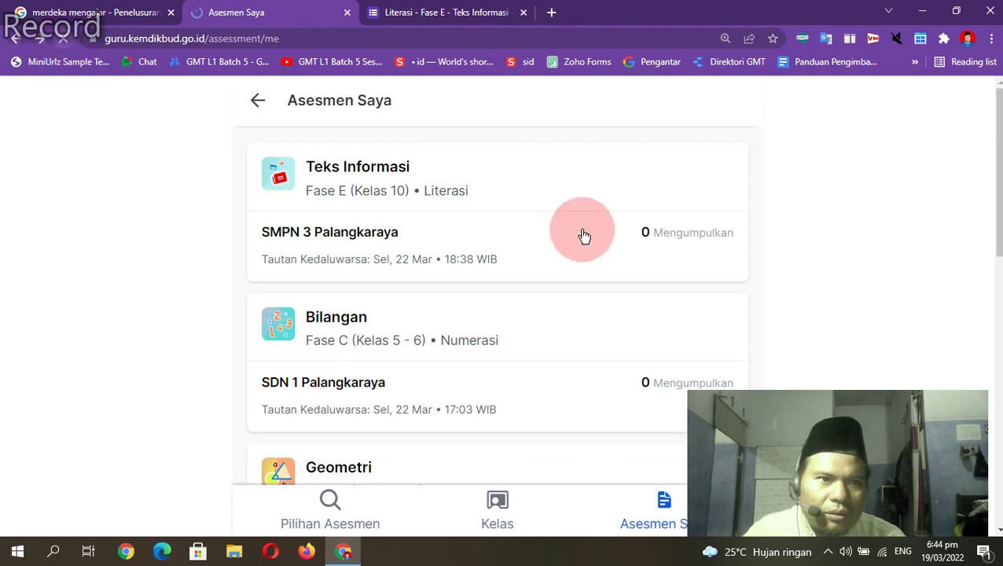
Step: Open the Teks Informasi results for SMPN 3 Palangkaraya and view Analisis Kelas and Partisipasi Murid
left_click(723, 232)
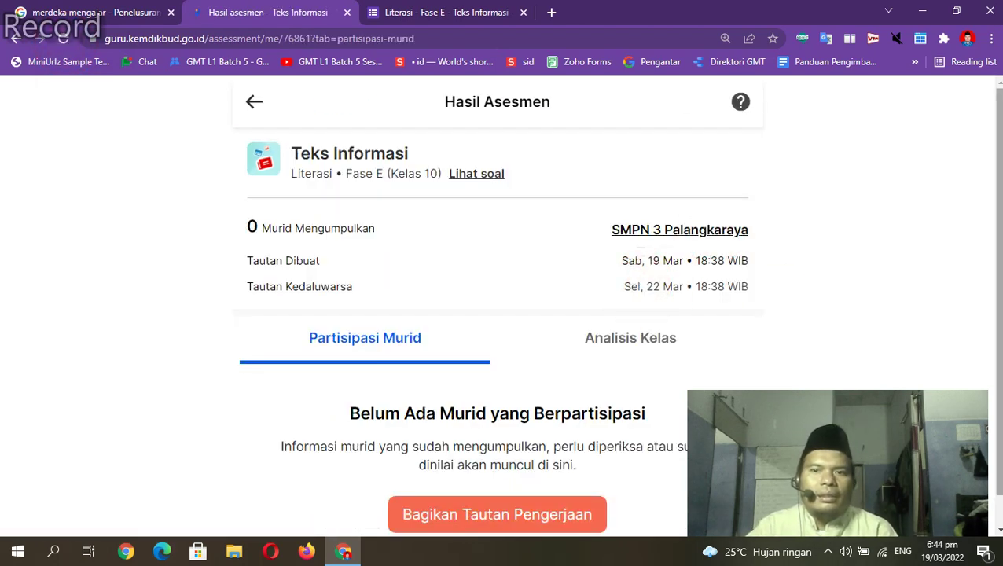
scroll(723, 232, "down", 1)
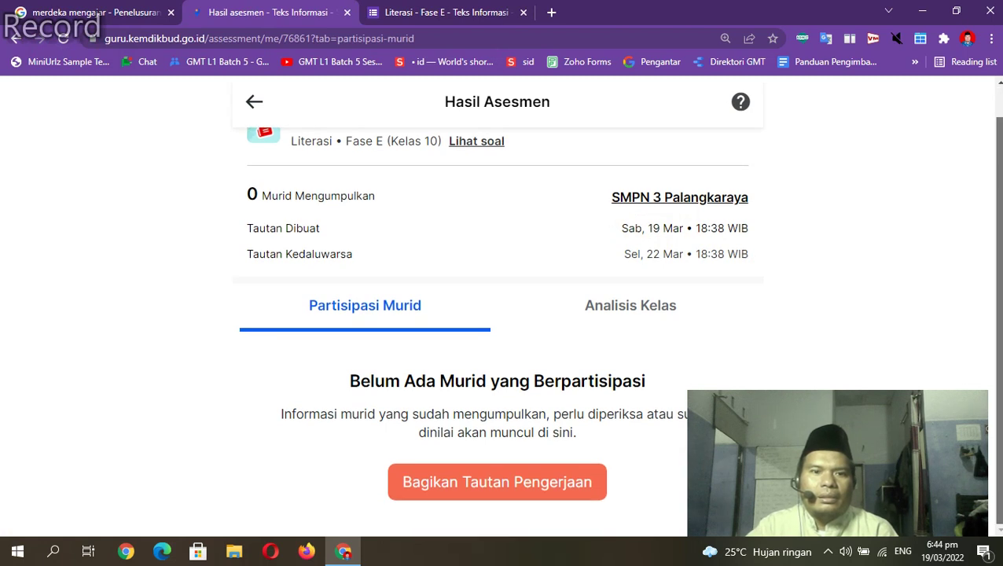
left_click(615, 312)
left_click(417, 336)
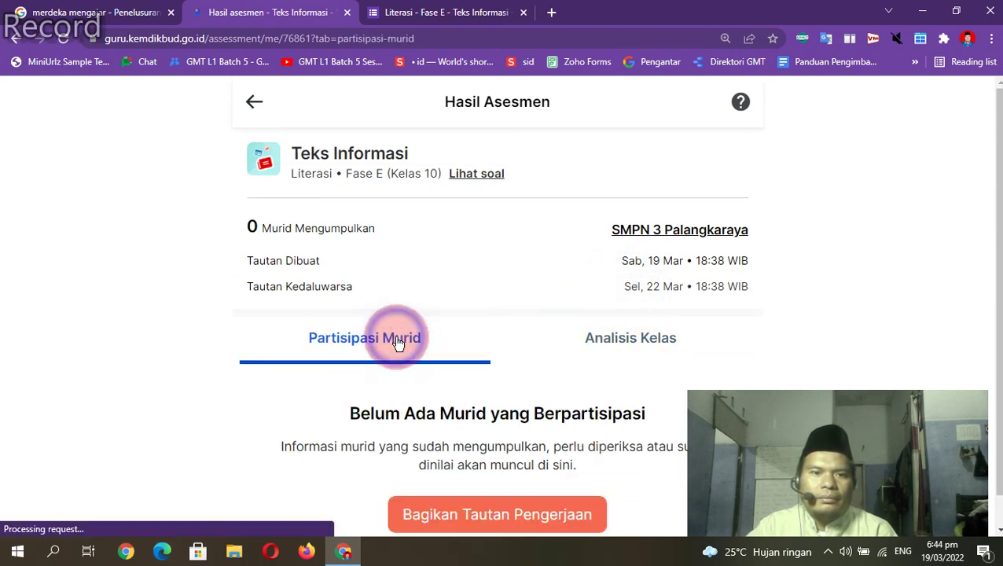
Step: Return to the submitted Literasi - Fase E - Teks Informasi form and reload its page
left_click(458, 6)
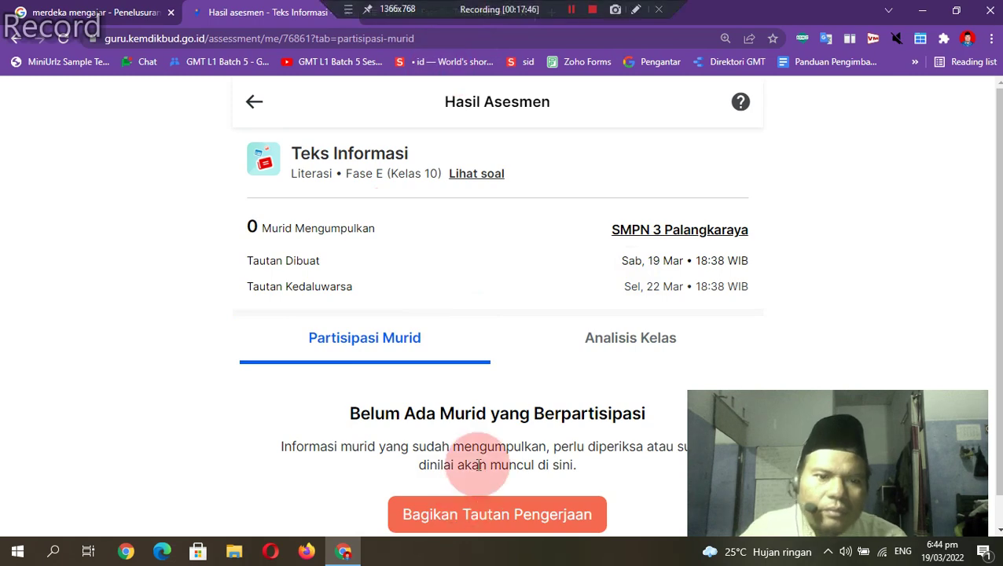
left_click(448, 12)
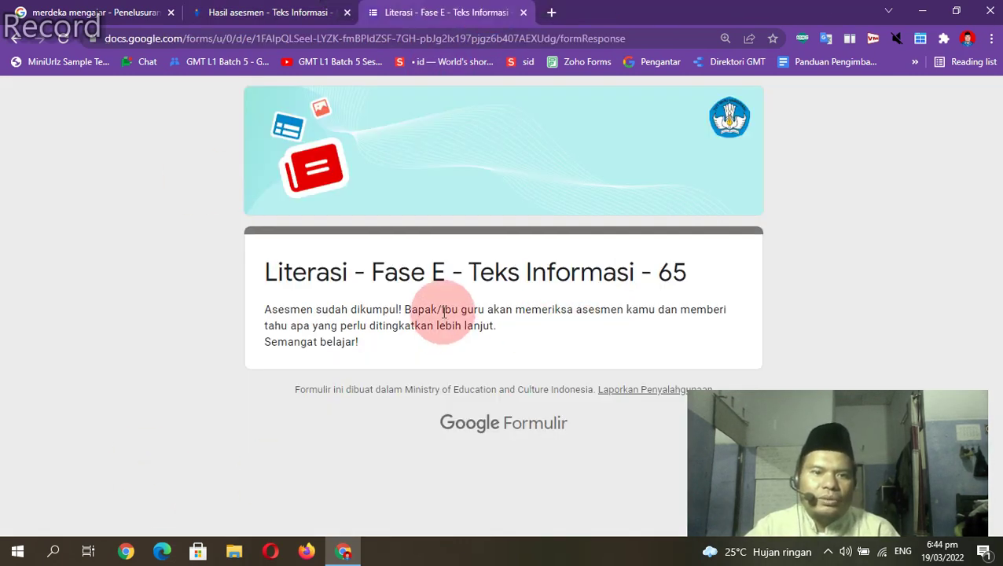
left_click(71, 38)
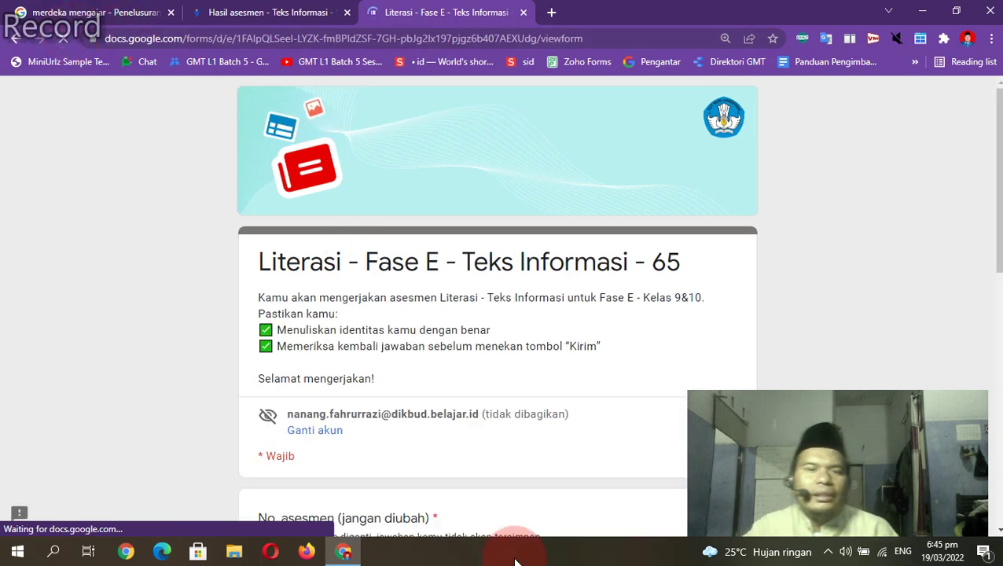
Step: Switch to the Hasil Asesmen page, reload it and check Analisis Kelas and Partisipasi Murid again
left_click(307, 12)
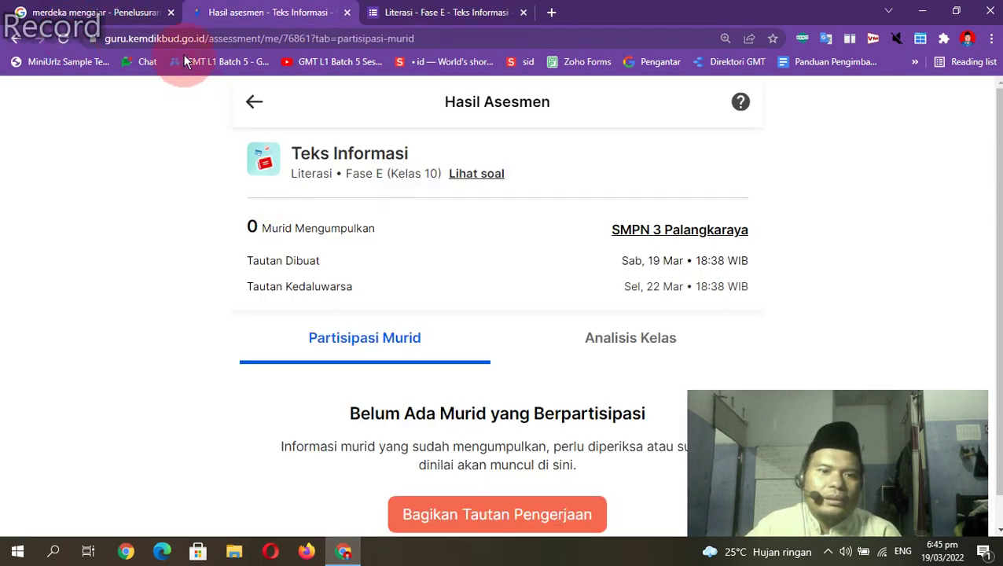
left_click(63, 38)
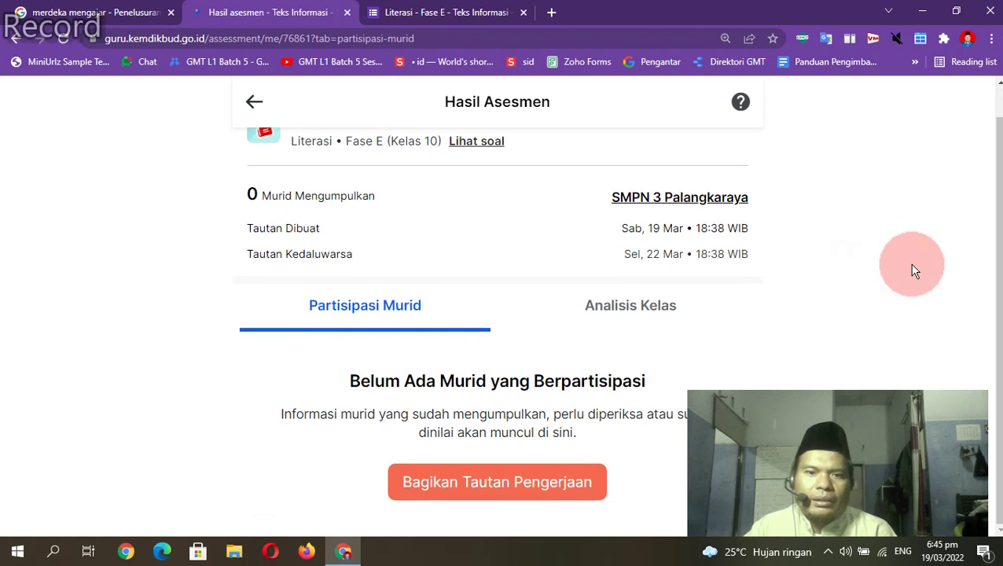
left_click(628, 313)
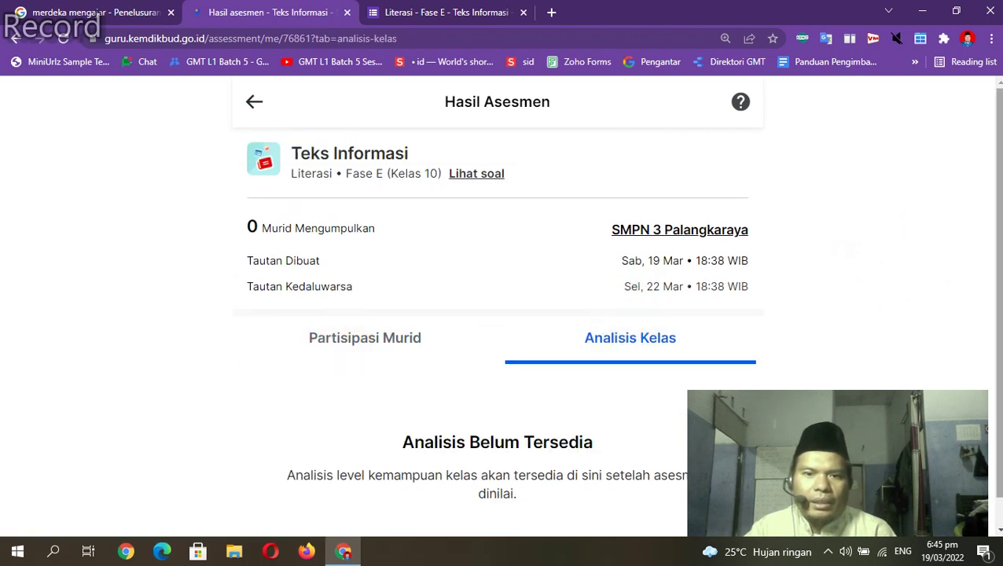
scroll(996, 190, "down", 1)
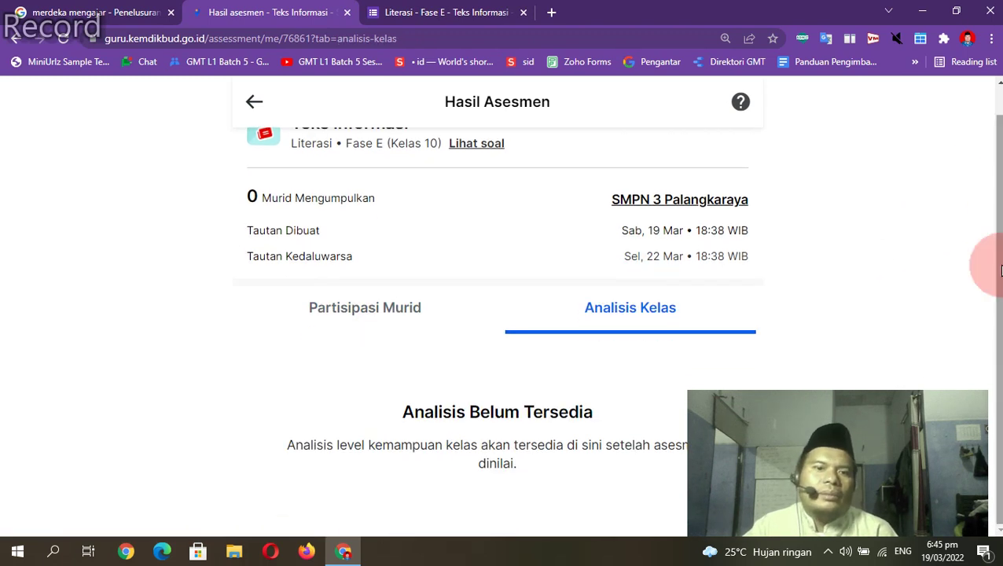
left_click(359, 311)
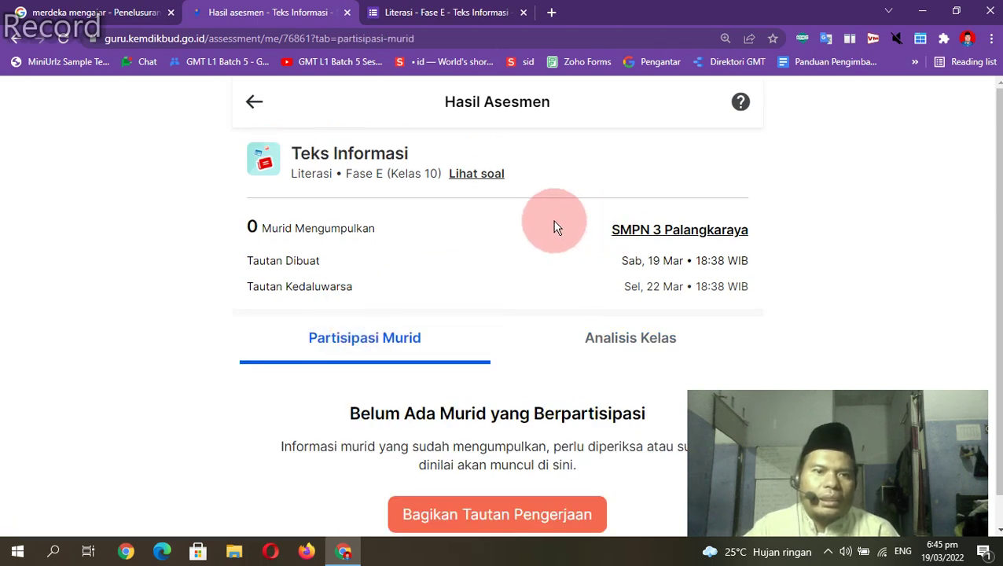
Step: Examine the link creation and expiry dates and the student participation notice for the Teks Informasi assessment
scroll(817, 357, "down", 1)
left_click_drag(996, 267, 987, 206)
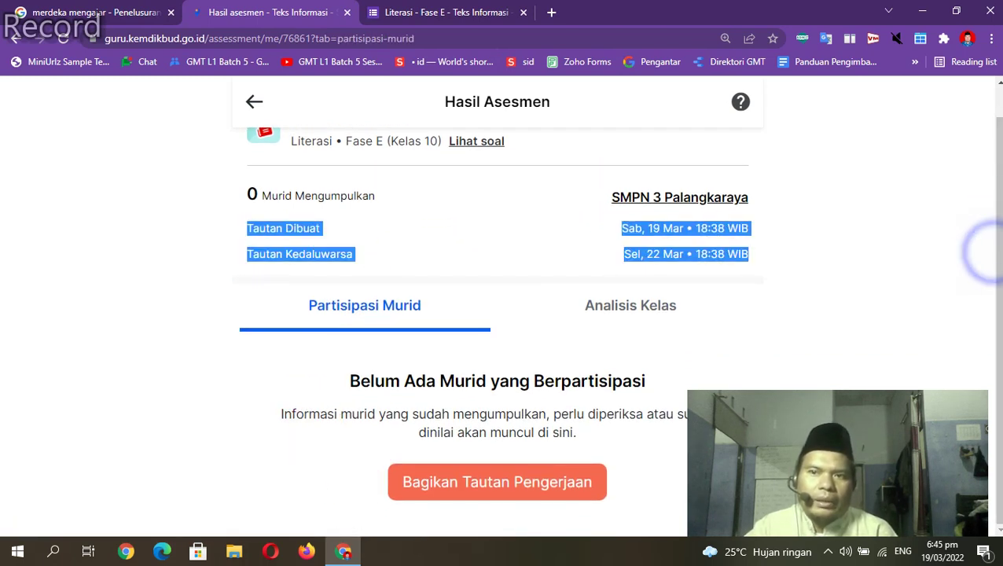
left_click(103, 296)
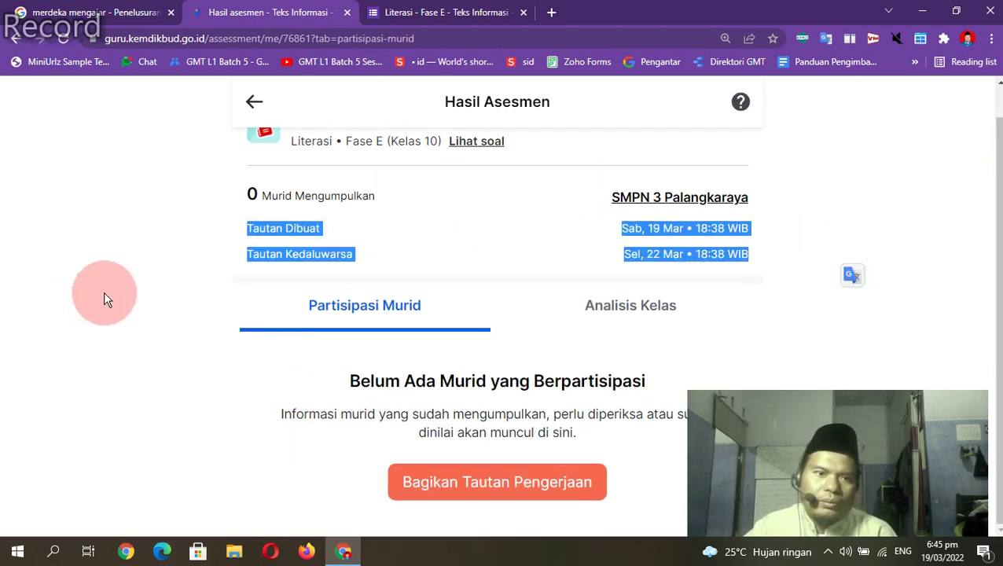
scroll(497, 314, "up", 1)
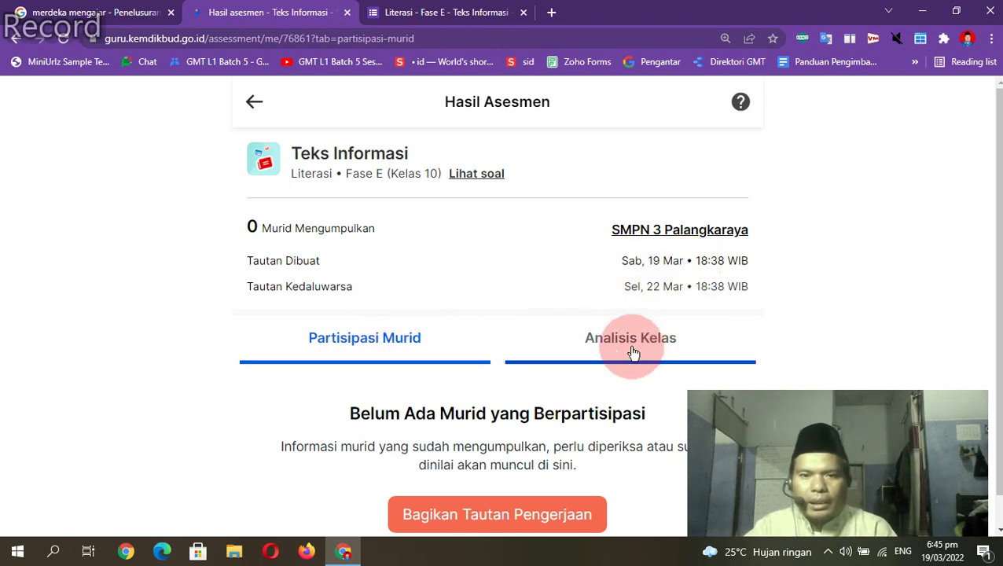
left_click(387, 346)
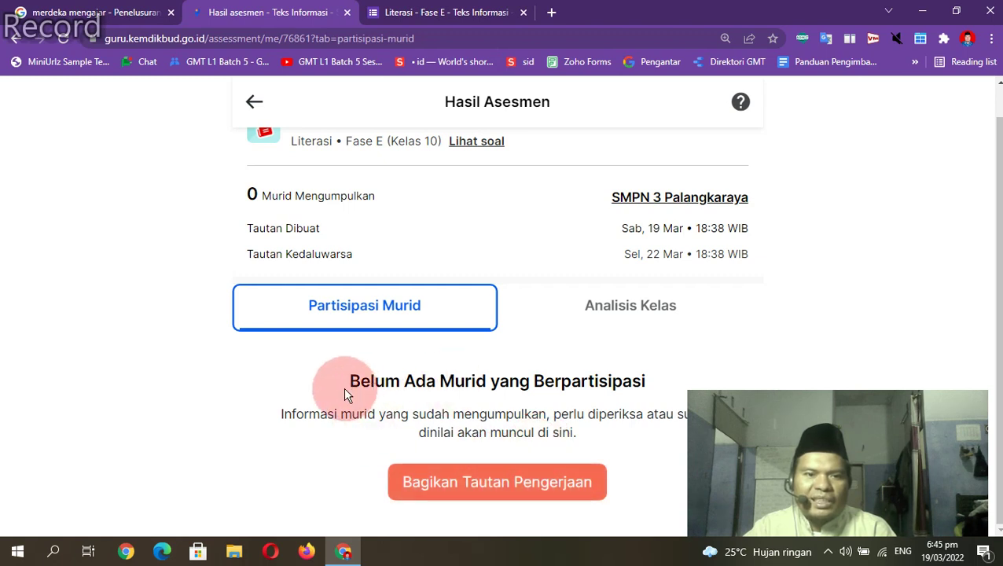
left_click_drag(346, 389, 632, 383)
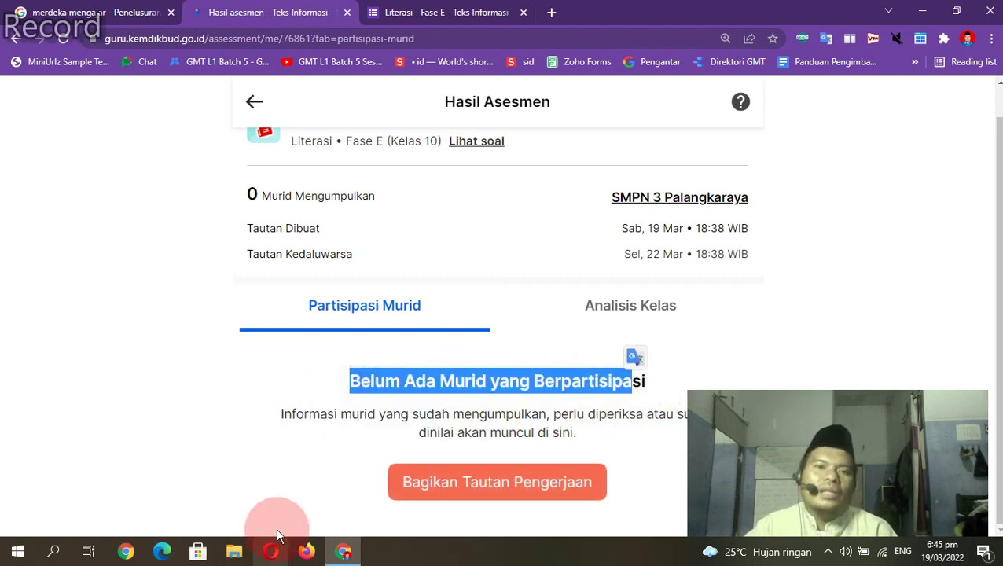
left_click(397, 386)
scroll(377, 354, "up", 1)
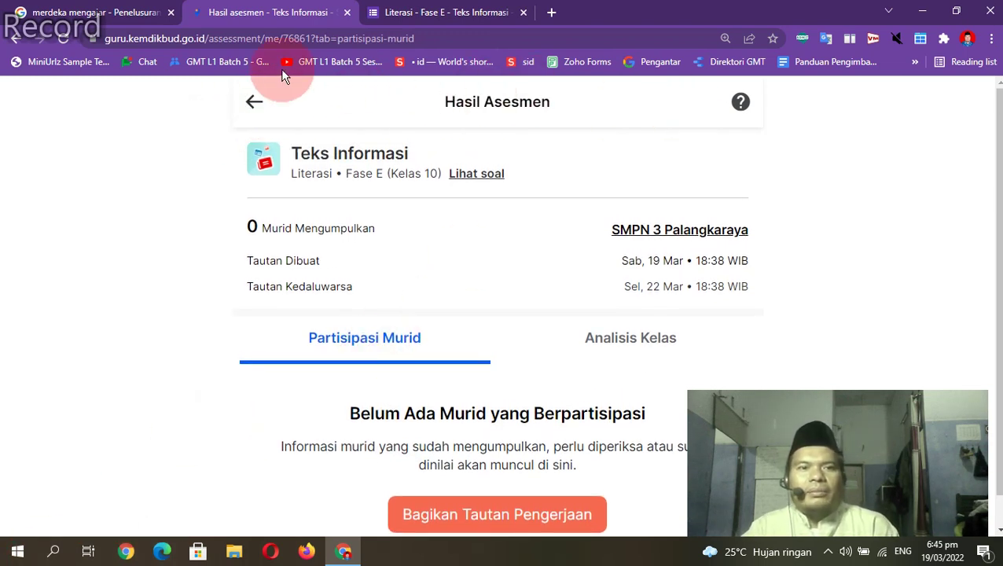
Step: Leave the Teks Informasi results and return through its detail page to the Pilihan Asesmen list for Fase E Literasi
left_click(252, 105)
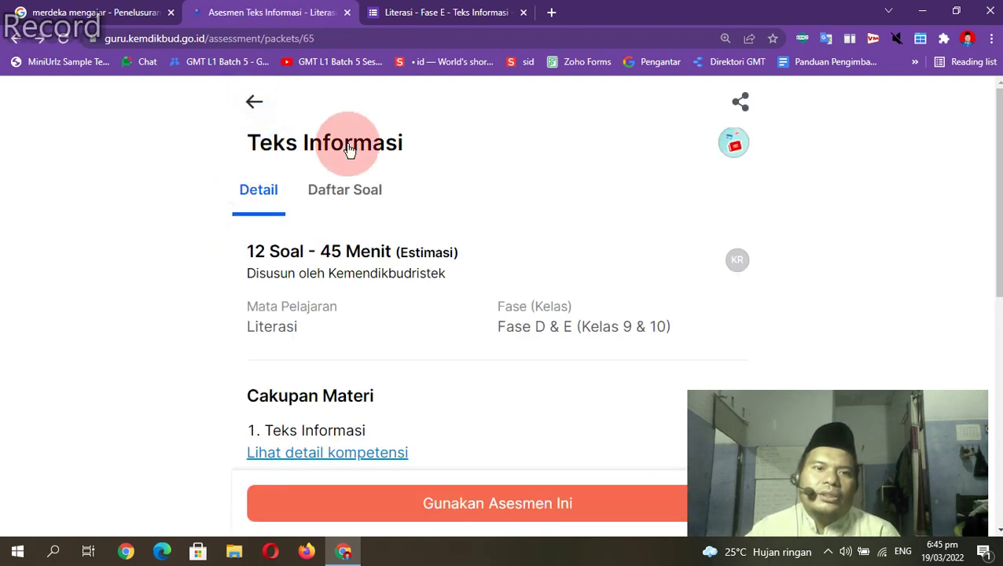
left_click(251, 108)
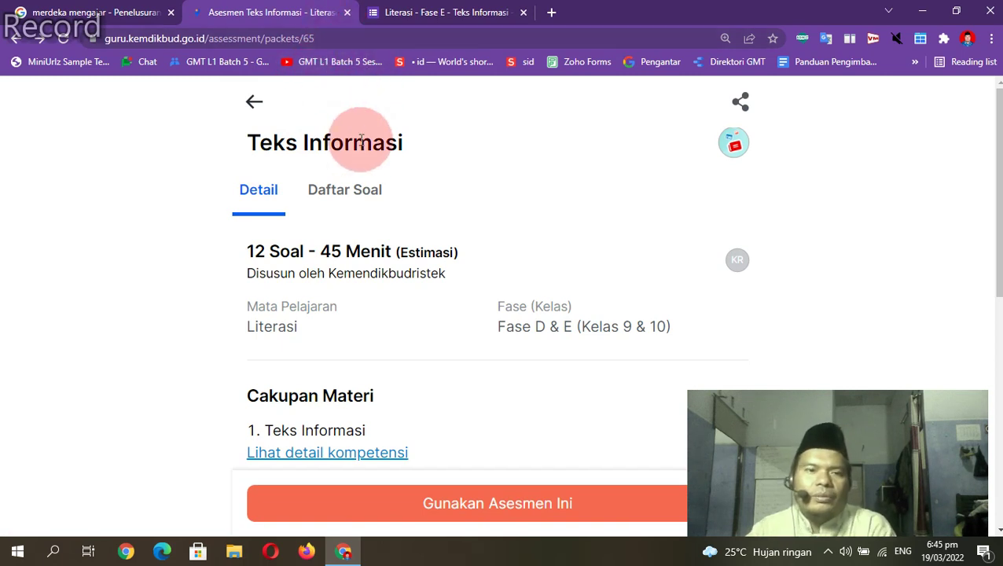
left_click_drag(993, 146, 929, 95)
left_click(253, 106)
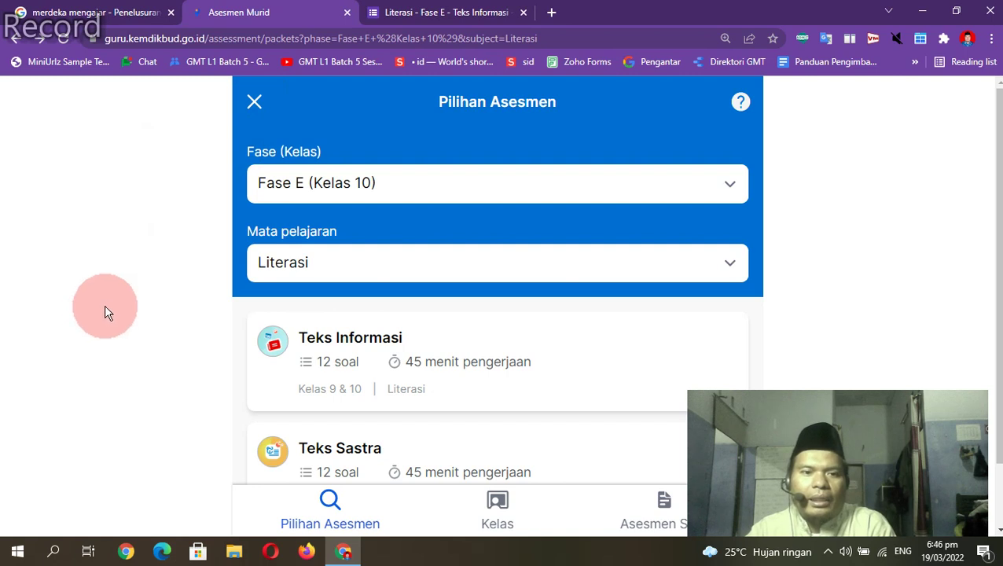
left_click_drag(998, 112, 935, 90)
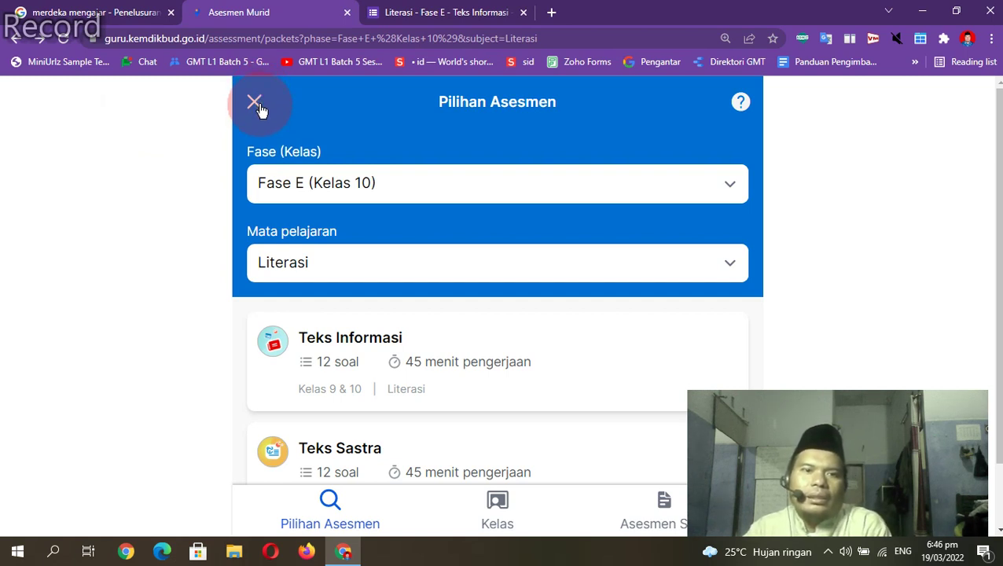
scroll(123, 204, "down", 2)
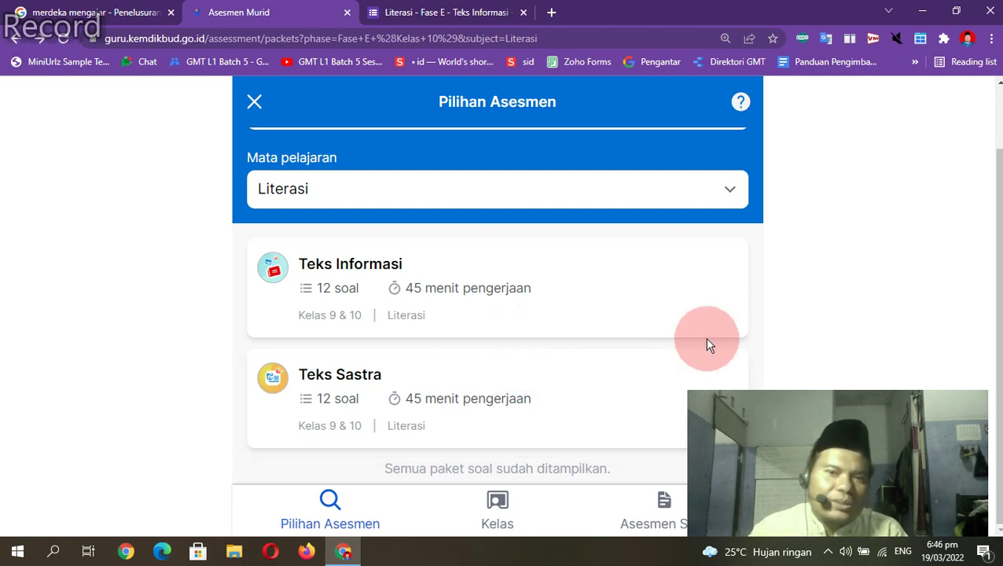
scroll(497, 299, "up", 1)
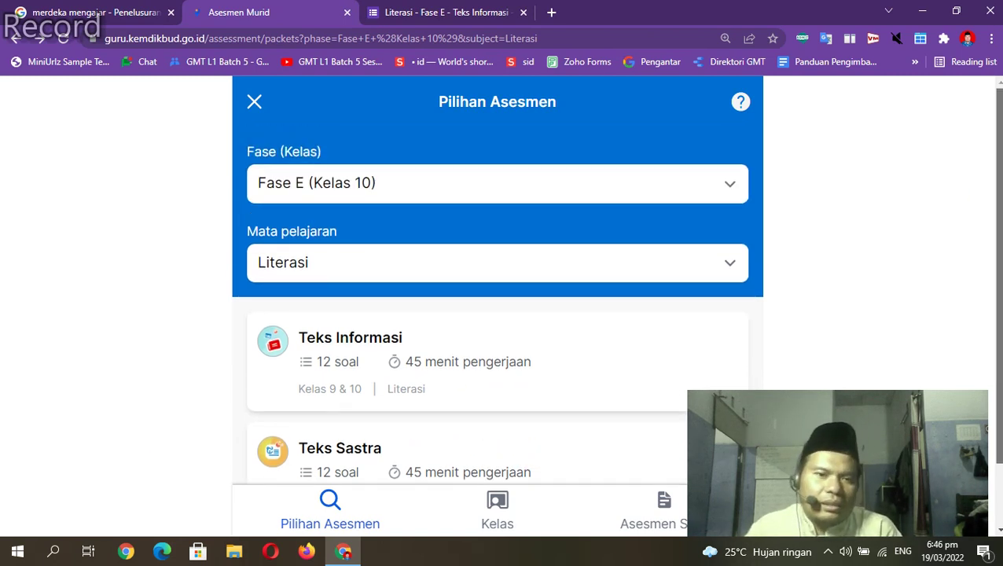
scroll(497, 299, "down", 1)
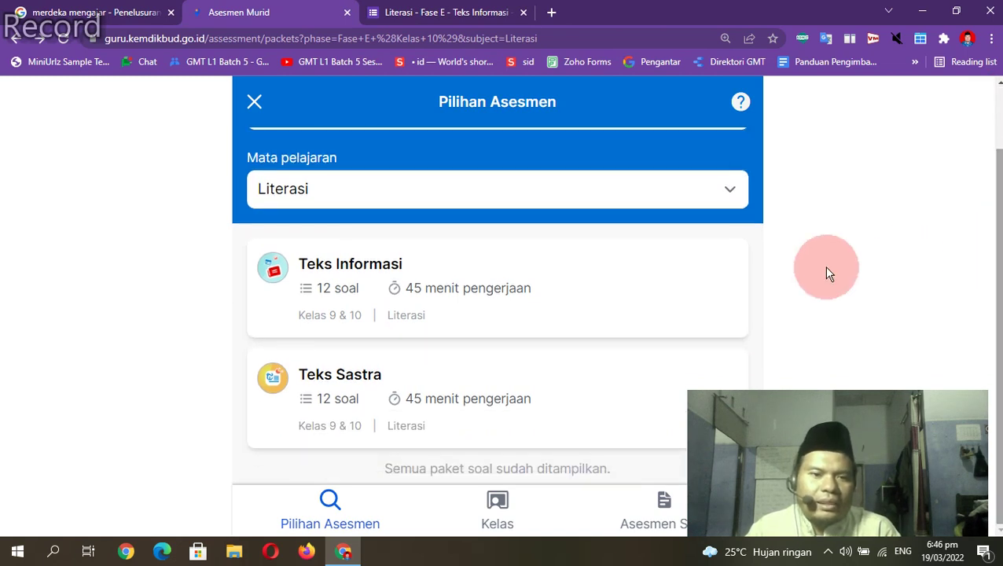
scroll(314, 399, "up", 1)
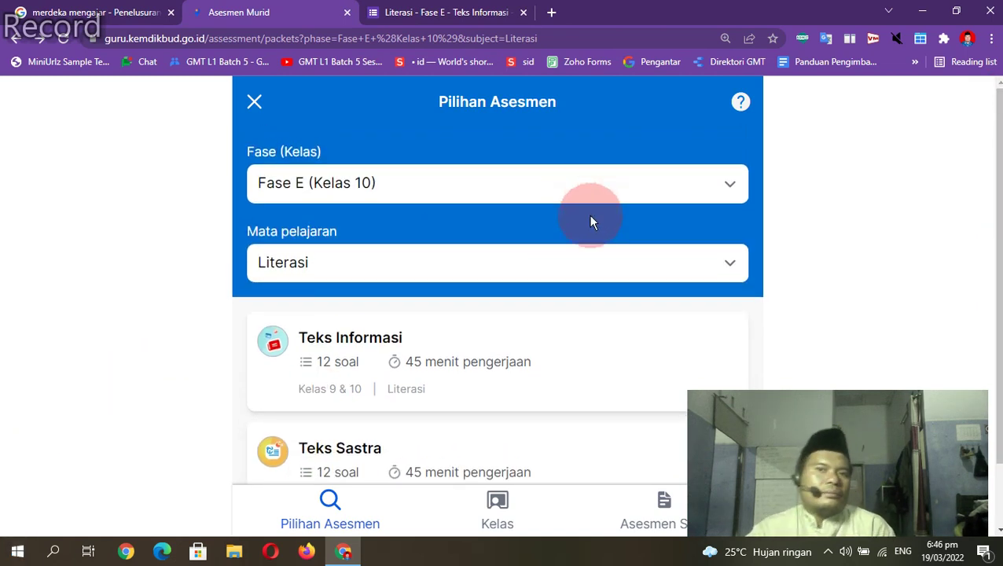